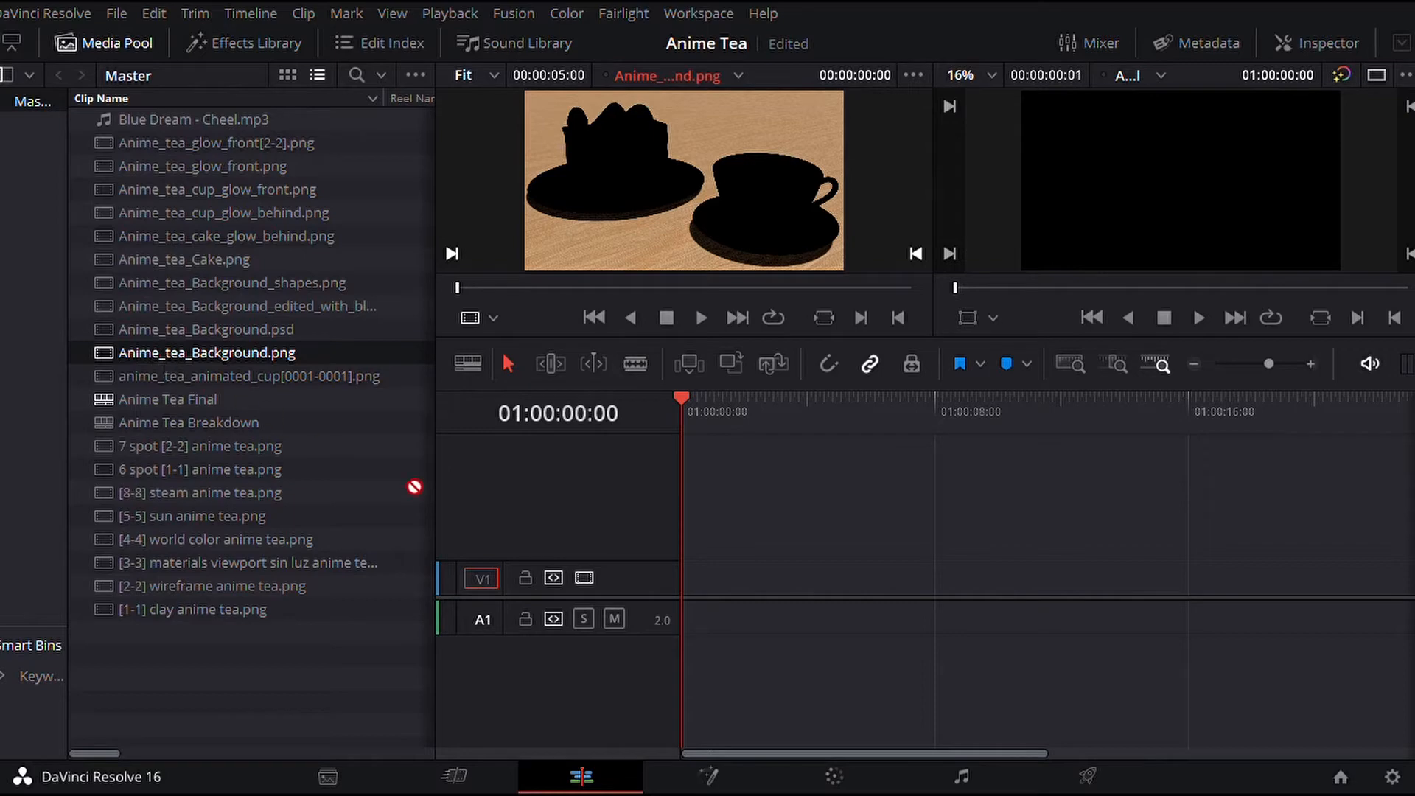
- Place Anime_tea_Background.png on V1 and the blurred, edited background above it on V2, both starting at the timeline's beginning
left_click_drag(414, 486, 706, 586)
left_click(310, 307)
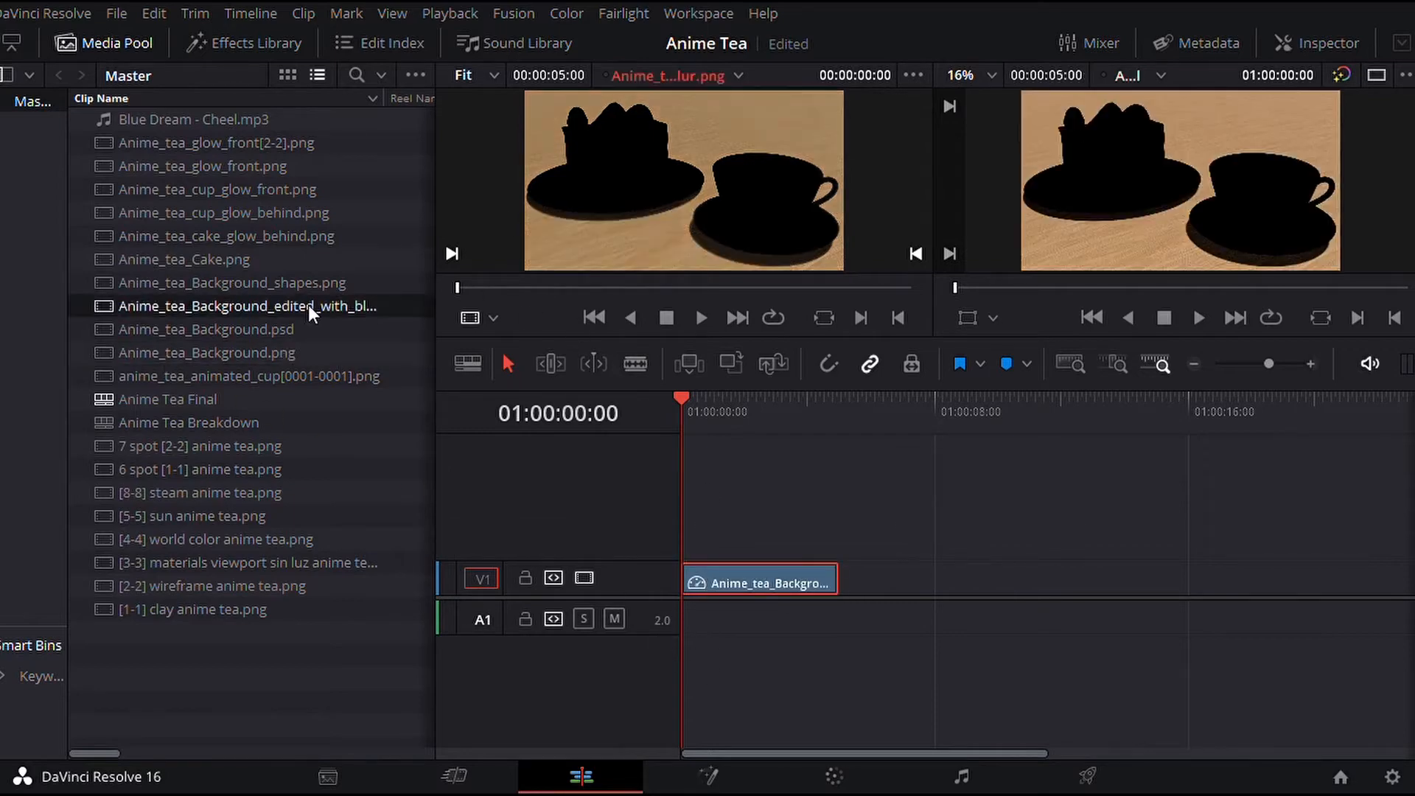
left_click_drag(503, 440, 676, 547)
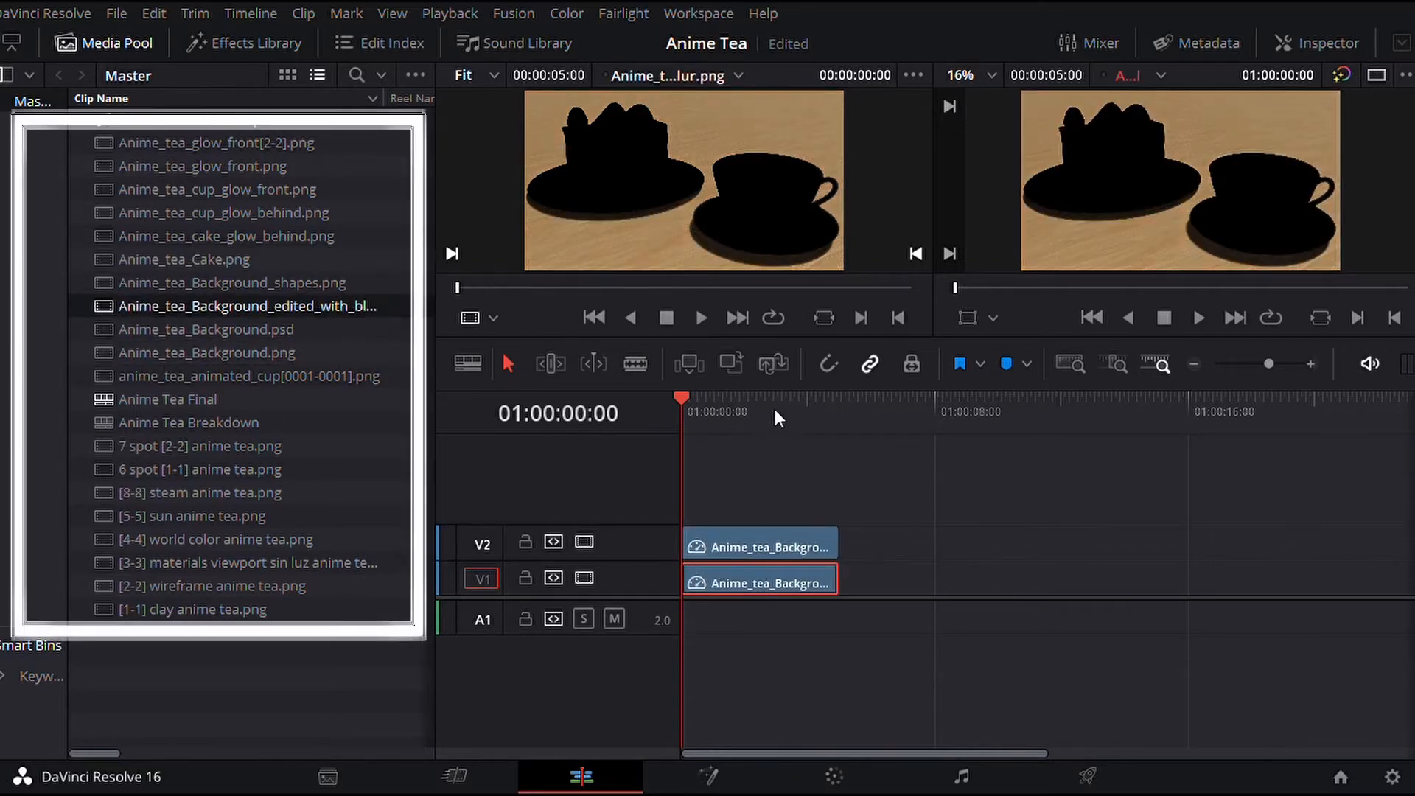
- Add Anime_tea_cup_glow_behind.png on V3 and Anime_tea_Background_shapes.png on V4 at the start of the timeline
left_click(730, 402)
left_click_drag(221, 212, 706, 512)
left_click(338, 284)
left_click_drag(338, 284, 689, 458)
- Stack the animated cup sequence [0001-0119], Anime_tea_cake_glow_behind.png and Anime_tea_Cake.png on V5, V6 and V7 at the timeline start
left_click(332, 380)
left_click_drag(266, 237, 675, 512)
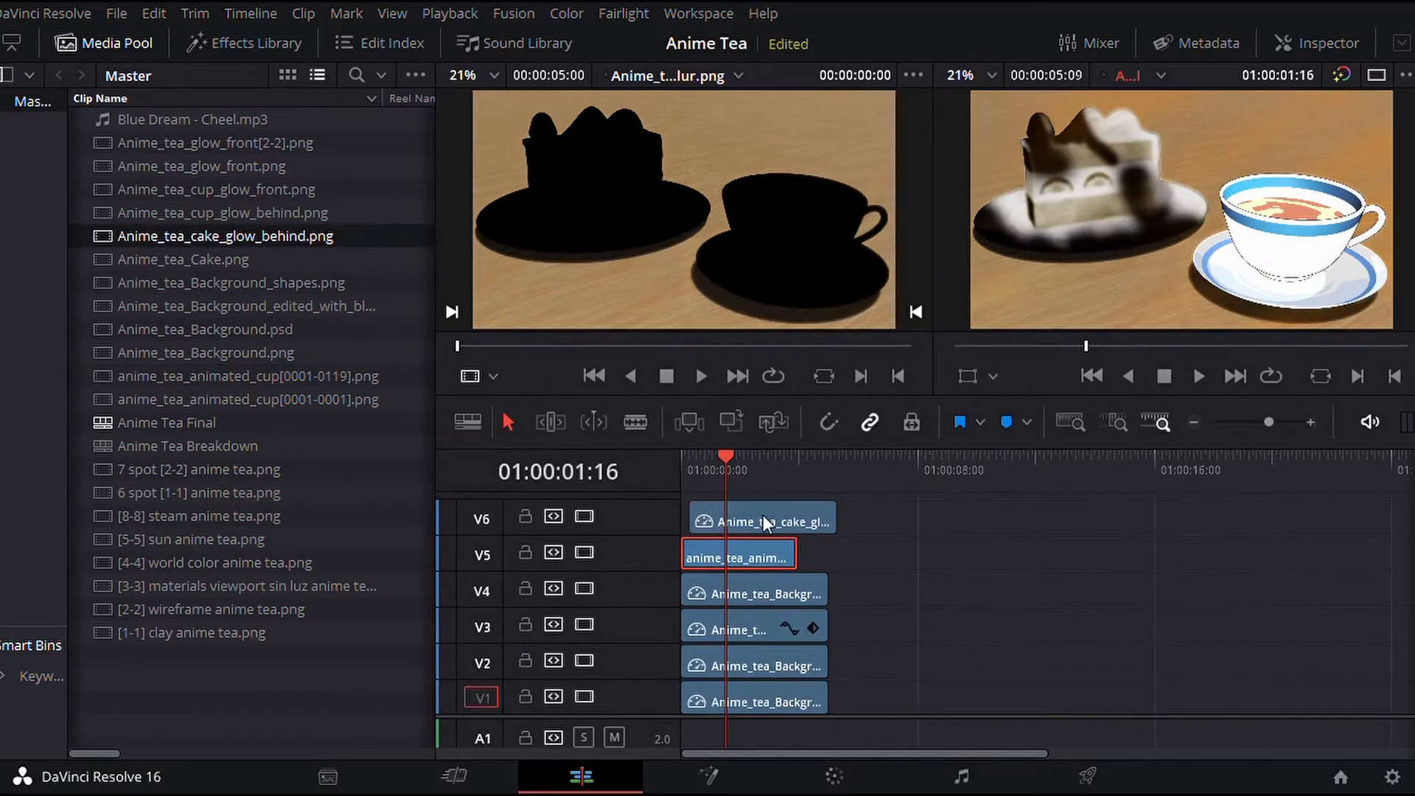
left_click(228, 259)
left_click_drag(101, 260, 666, 471)
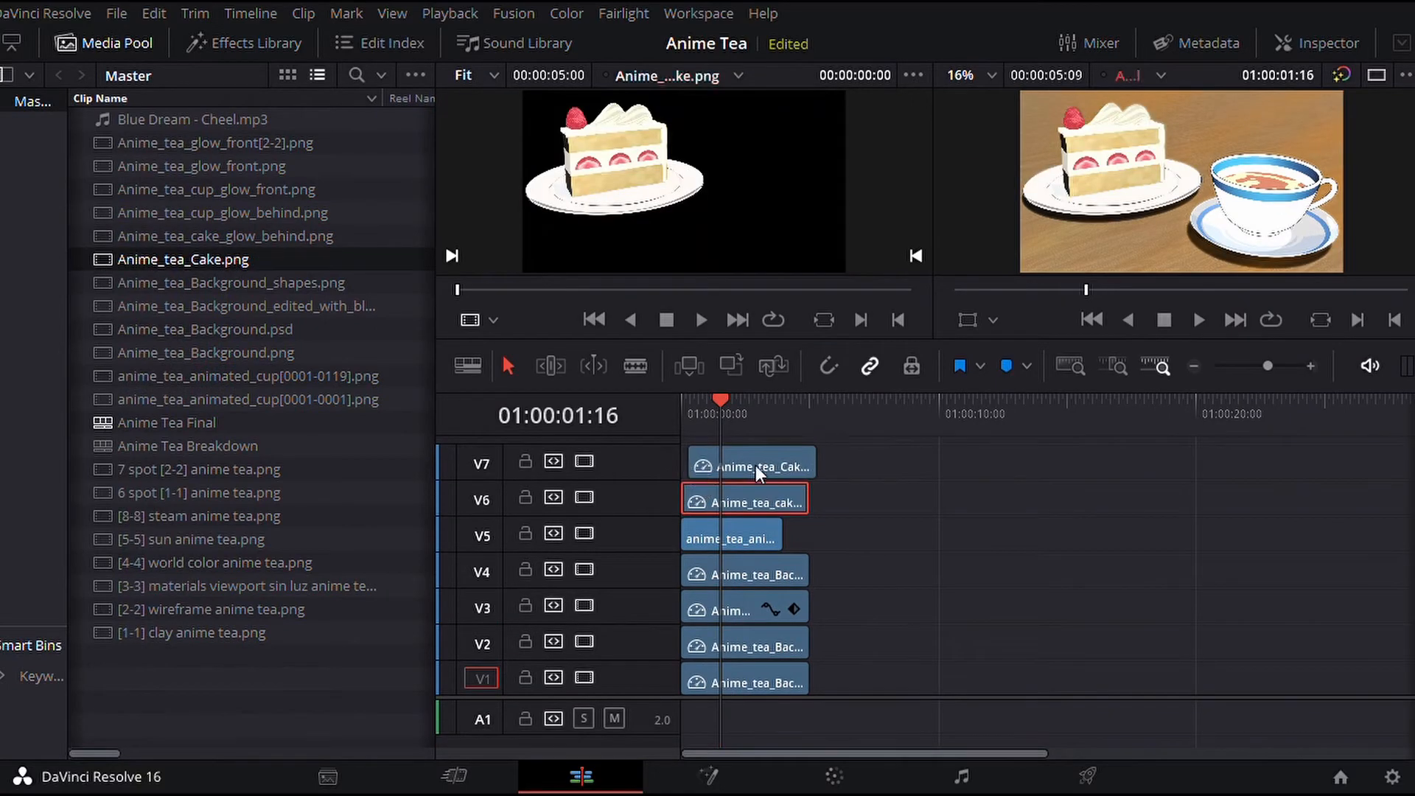
left_click(745, 466)
- Add Anime_tea_cup_glow_front.png, Anime_tea_glow_front.png and Anime_tea_glow_front[2-2].png on V8, V9 and V10, aligned to the timeline start
left_click(185, 190)
left_click_drag(184, 190, 708, 467)
scroll(864, 442, "up", 1)
left_click_drag(220, 171, 675, 455)
left_click(221, 143)
left_click_drag(241, 163, 737, 459)
left_click_drag(838, 457, 782, 456)
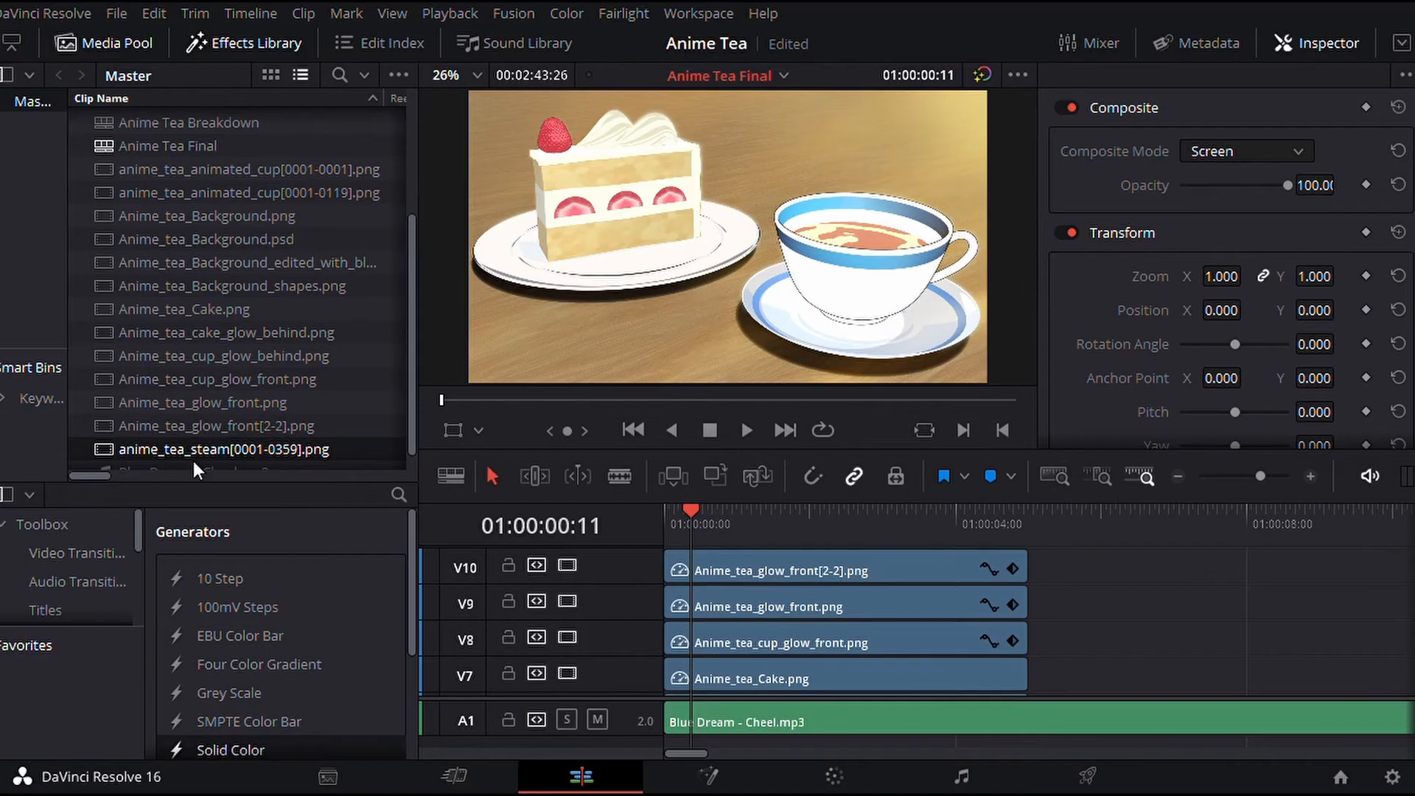
- Place the anime_tea_steam[0001-0359].png sequence on V11 and align it with the start of the timeline
left_click_drag(1087, 533, 775, 562)
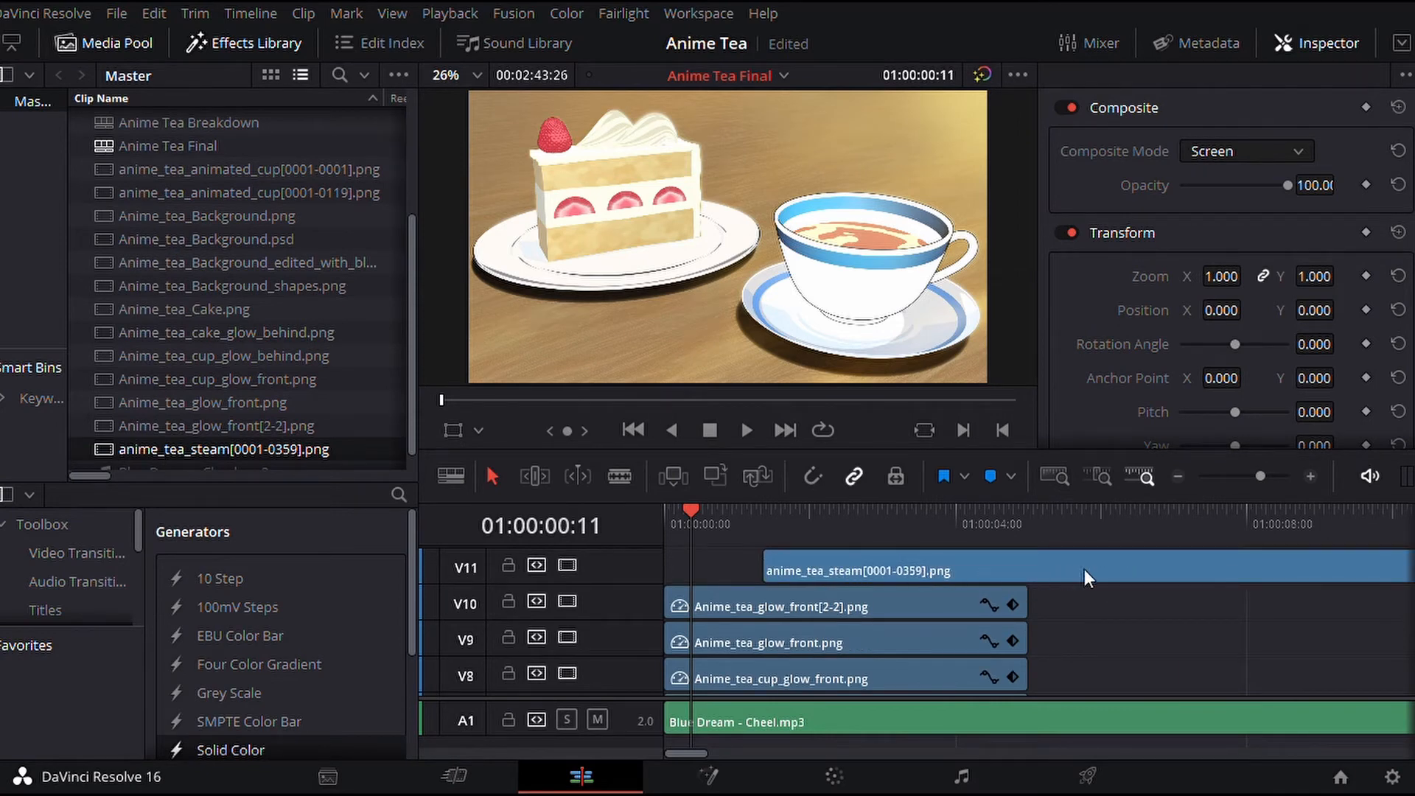
left_click_drag(1036, 568, 864, 565)
left_click(931, 531)
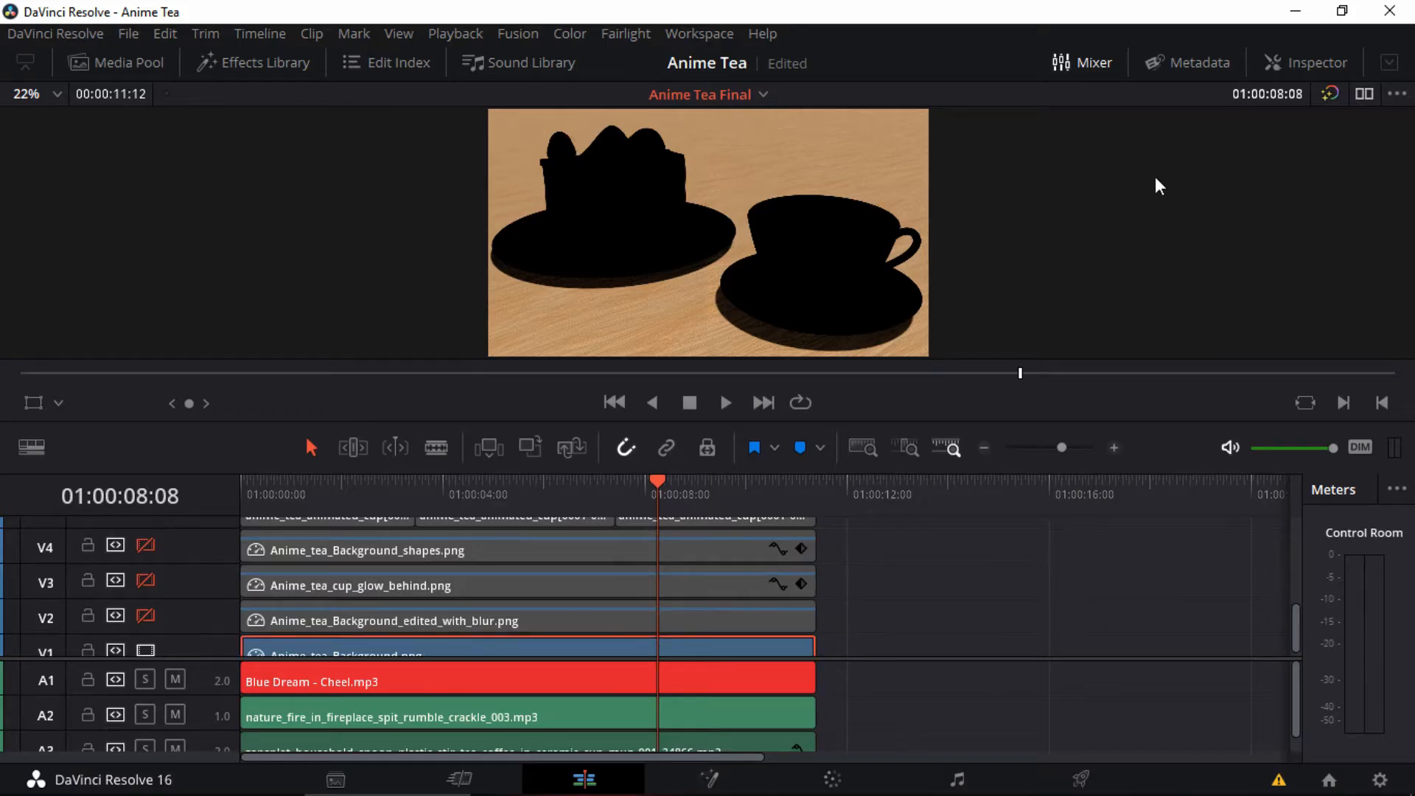
- Show the clip properties and enable tracks V2, V3 and V4 one by one, selecting each clip to view its composite settings
left_click(1299, 62)
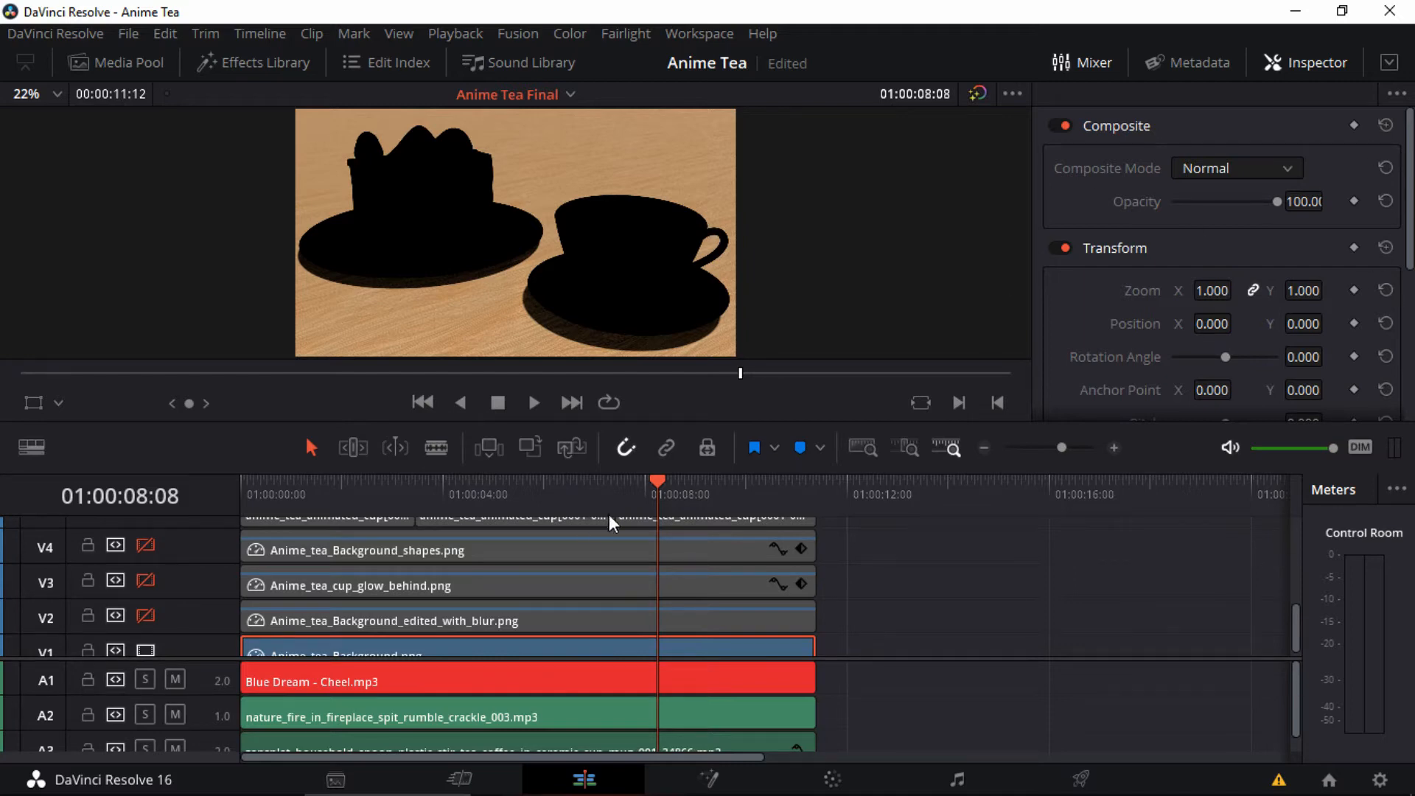
left_click(279, 621)
left_click(146, 617)
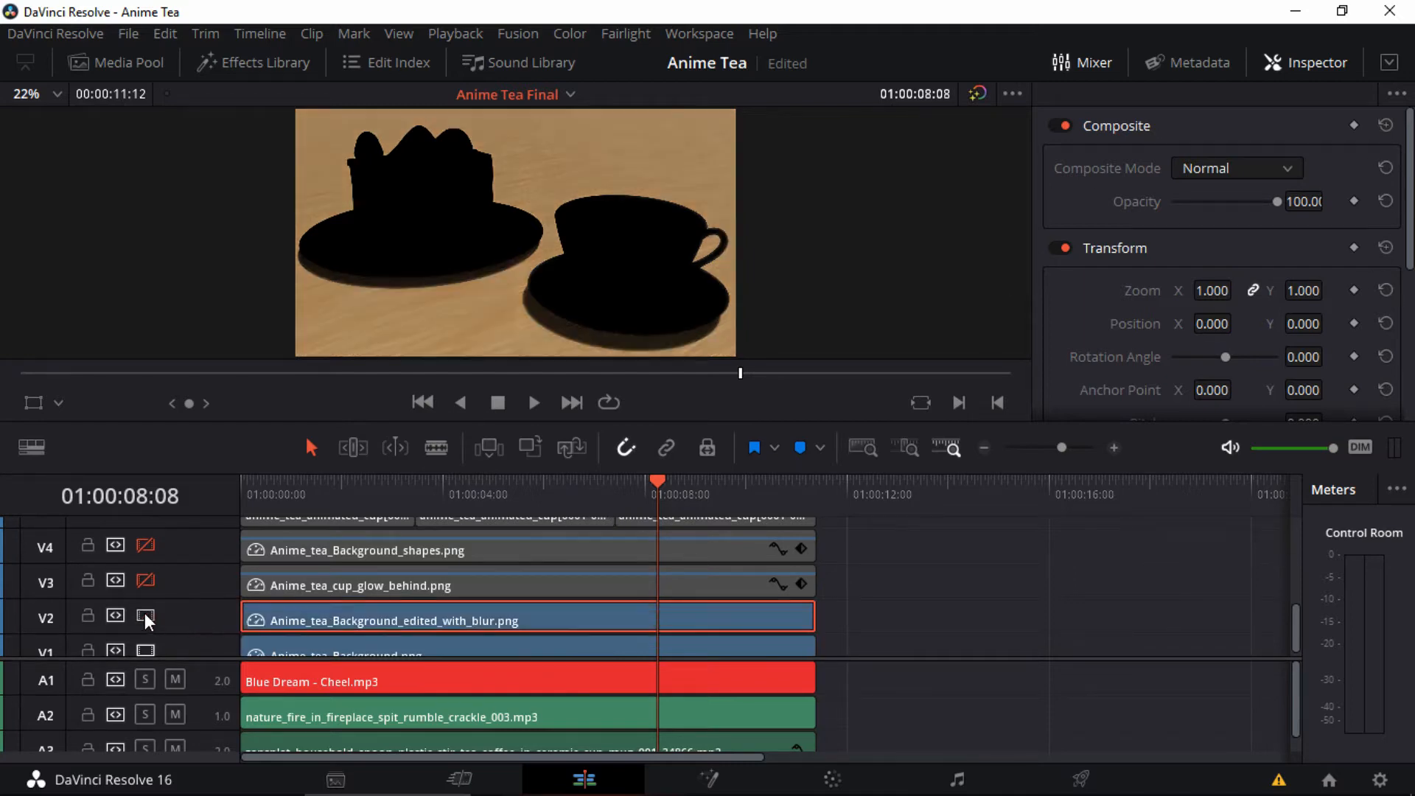
left_click(299, 587)
left_click(146, 581)
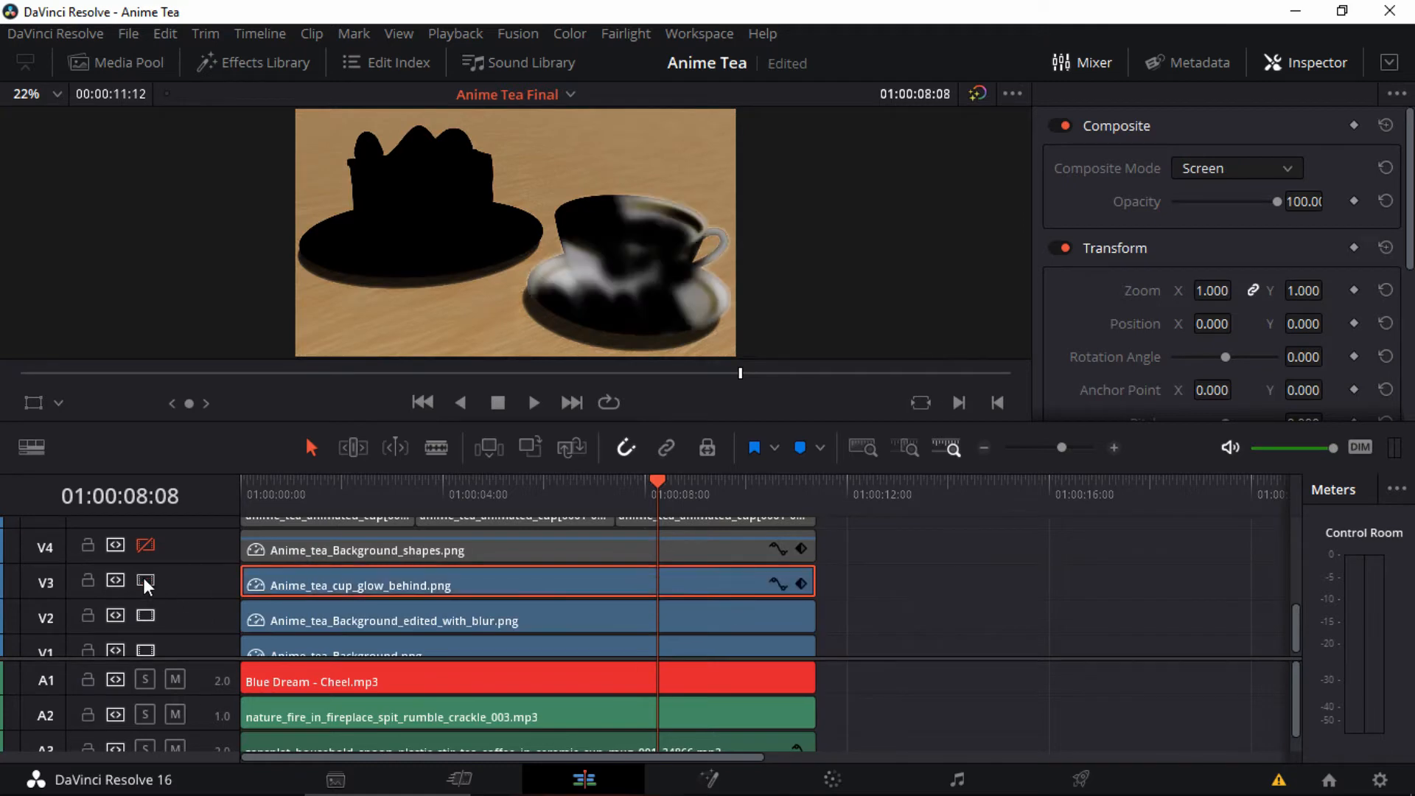
left_click(293, 553)
left_click(146, 546)
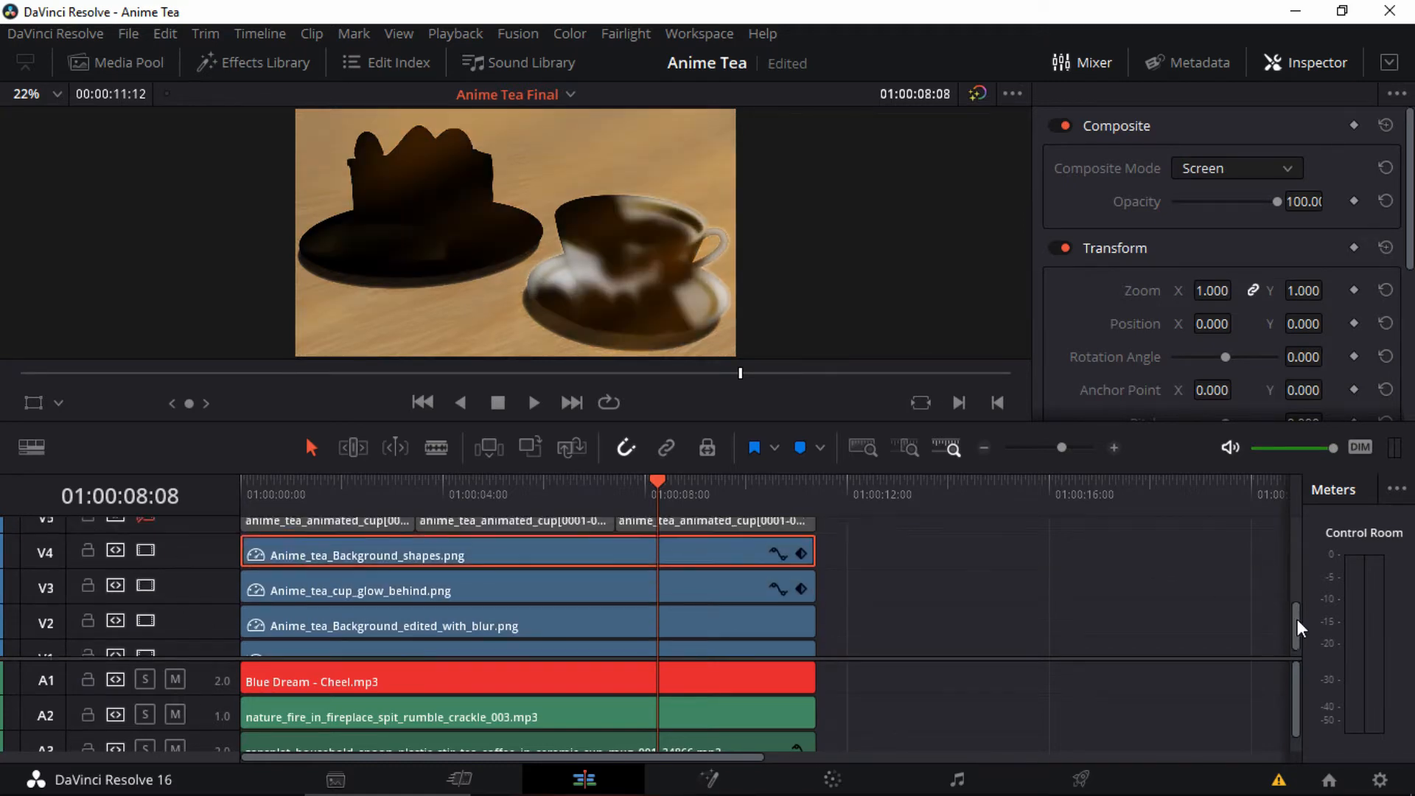
- Enable the animated cup track V5, the cake glow track V6 and the cake track V7, checking each clip's composite settings
scroll(1298, 622, "up", 2)
left_click(670, 580)
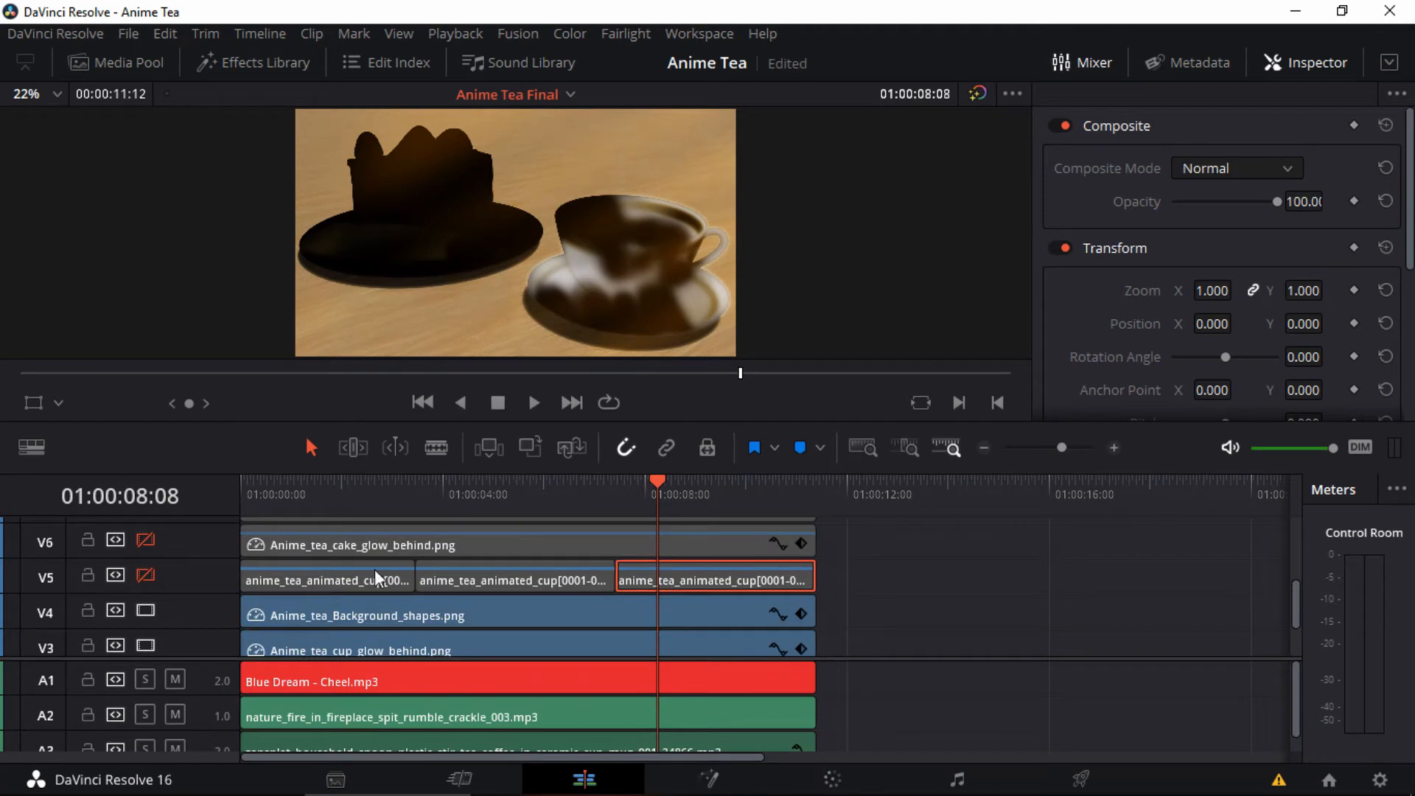
left_click(145, 578)
left_click(705, 550)
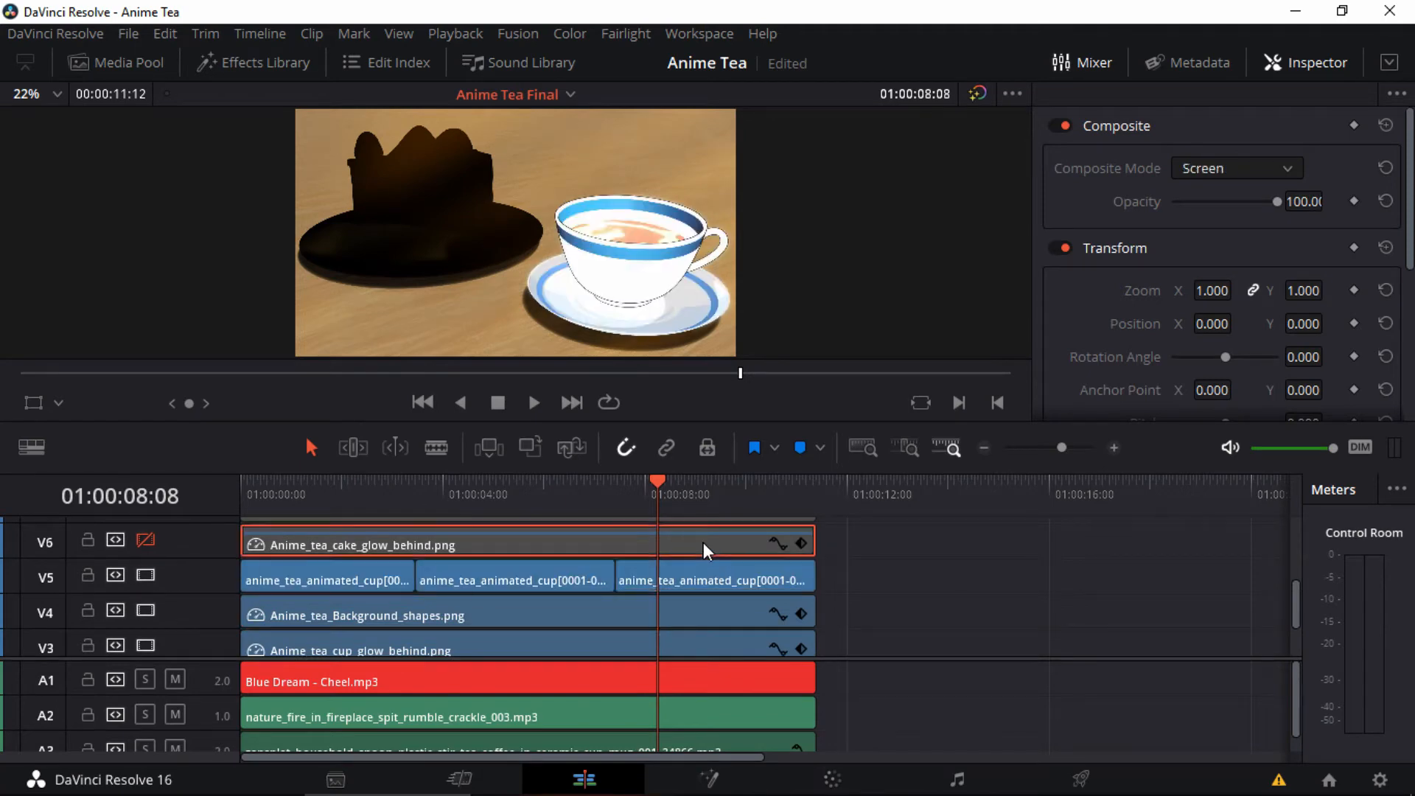
left_click(145, 540)
scroll(1296, 590, "up", 3)
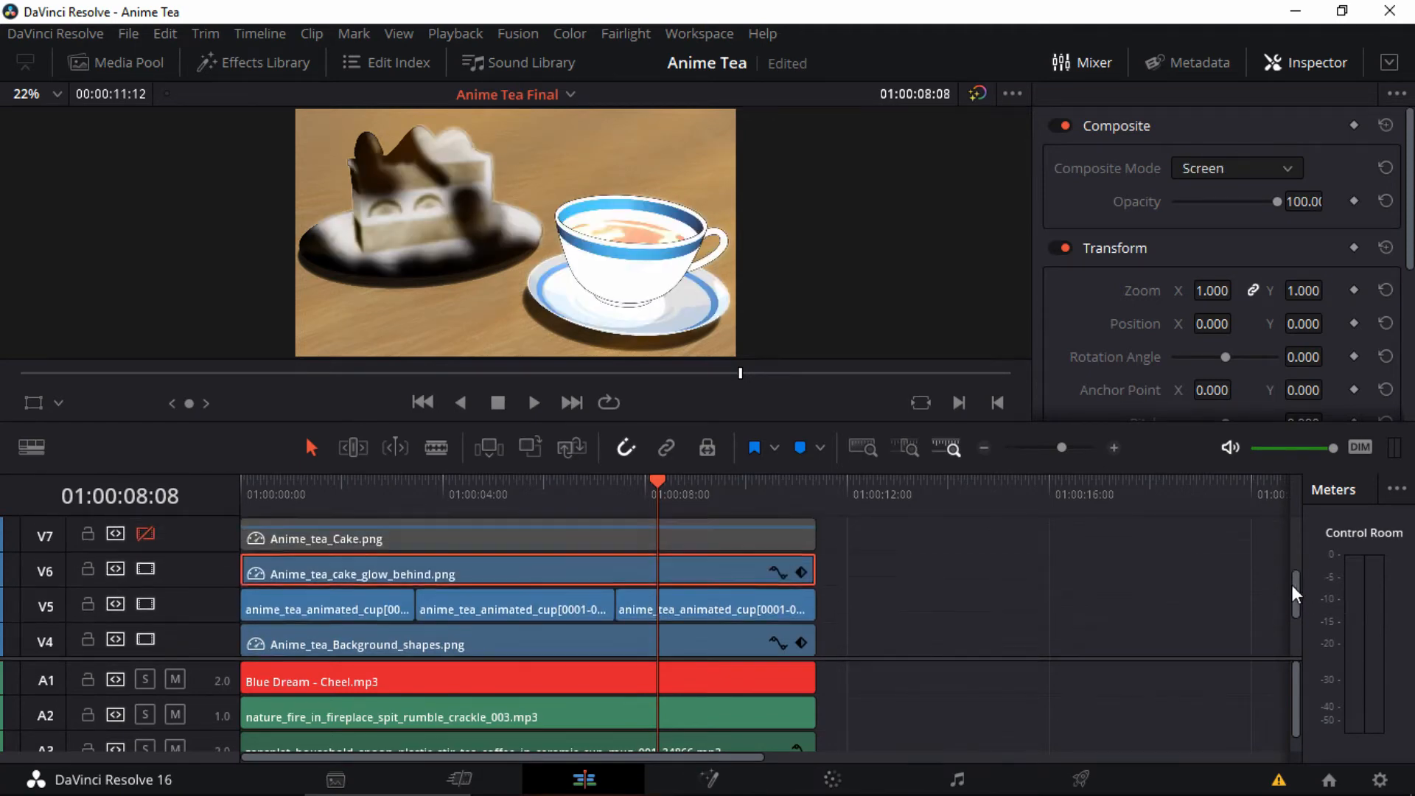
left_click(386, 601)
left_click(145, 592)
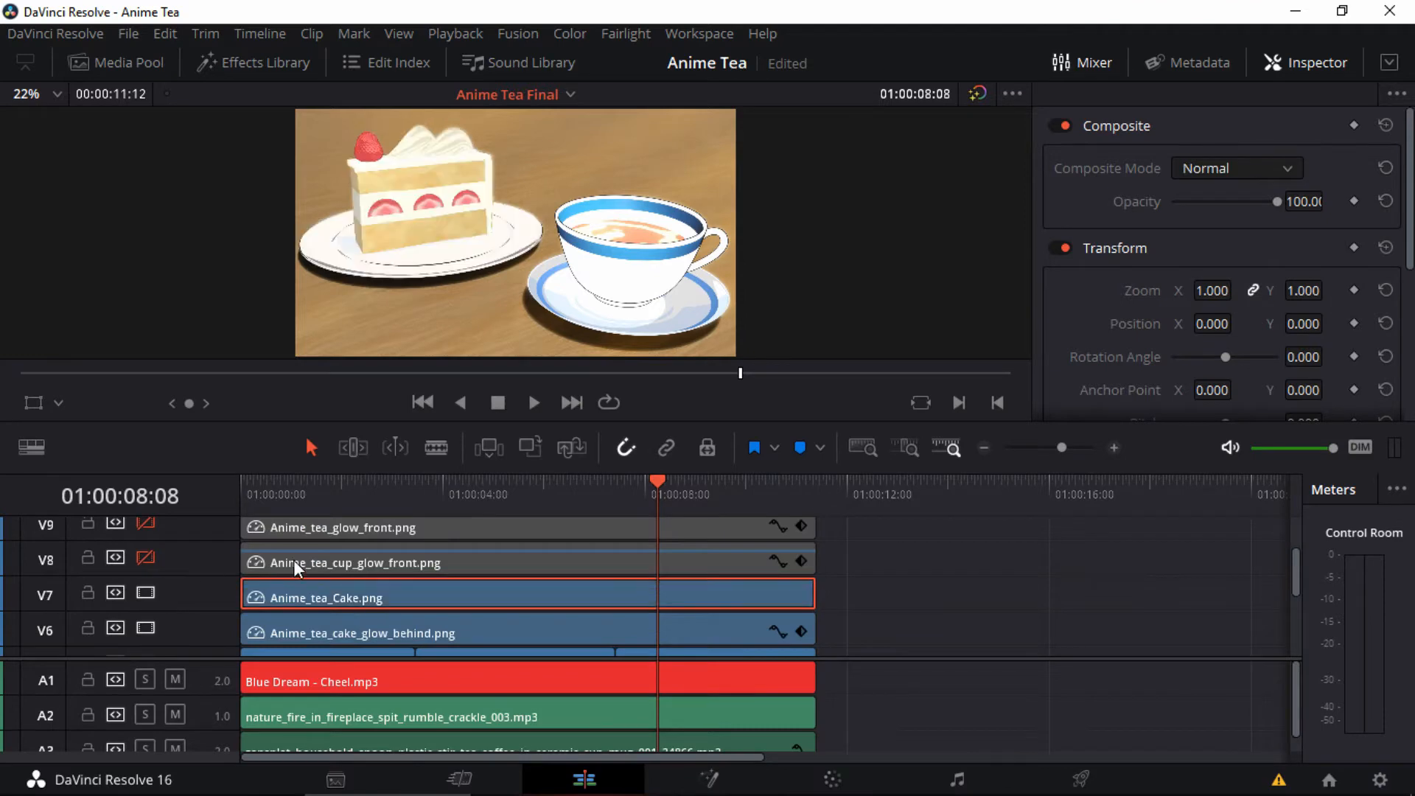
- Enable the front glow tracks V8, V9 and V10 and the steam track V11, checking each clip's composite settings
left_click(293, 560)
left_click(146, 558)
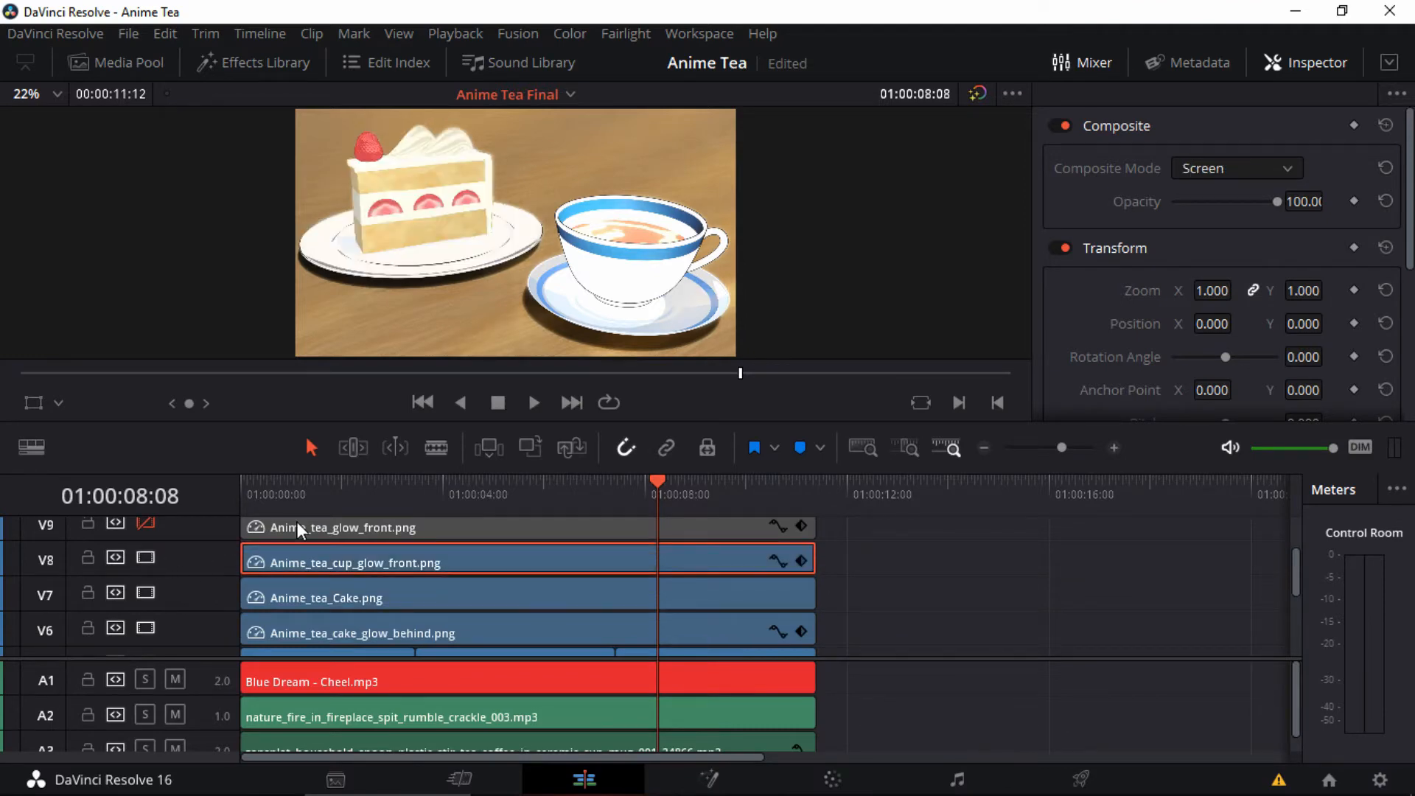
left_click(296, 520)
left_click(143, 522)
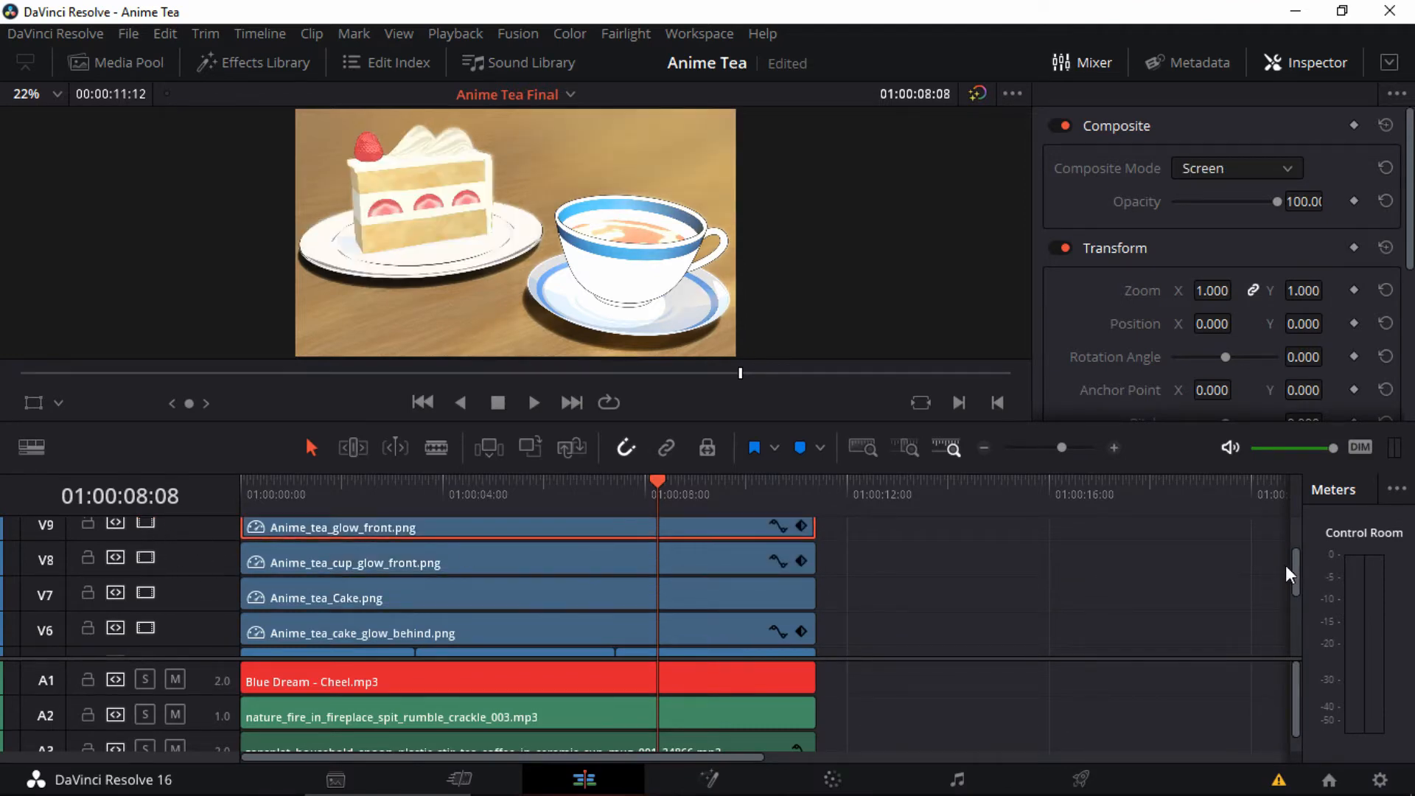
scroll(1290, 574, "up", 2)
left_click(284, 575)
left_click(145, 571)
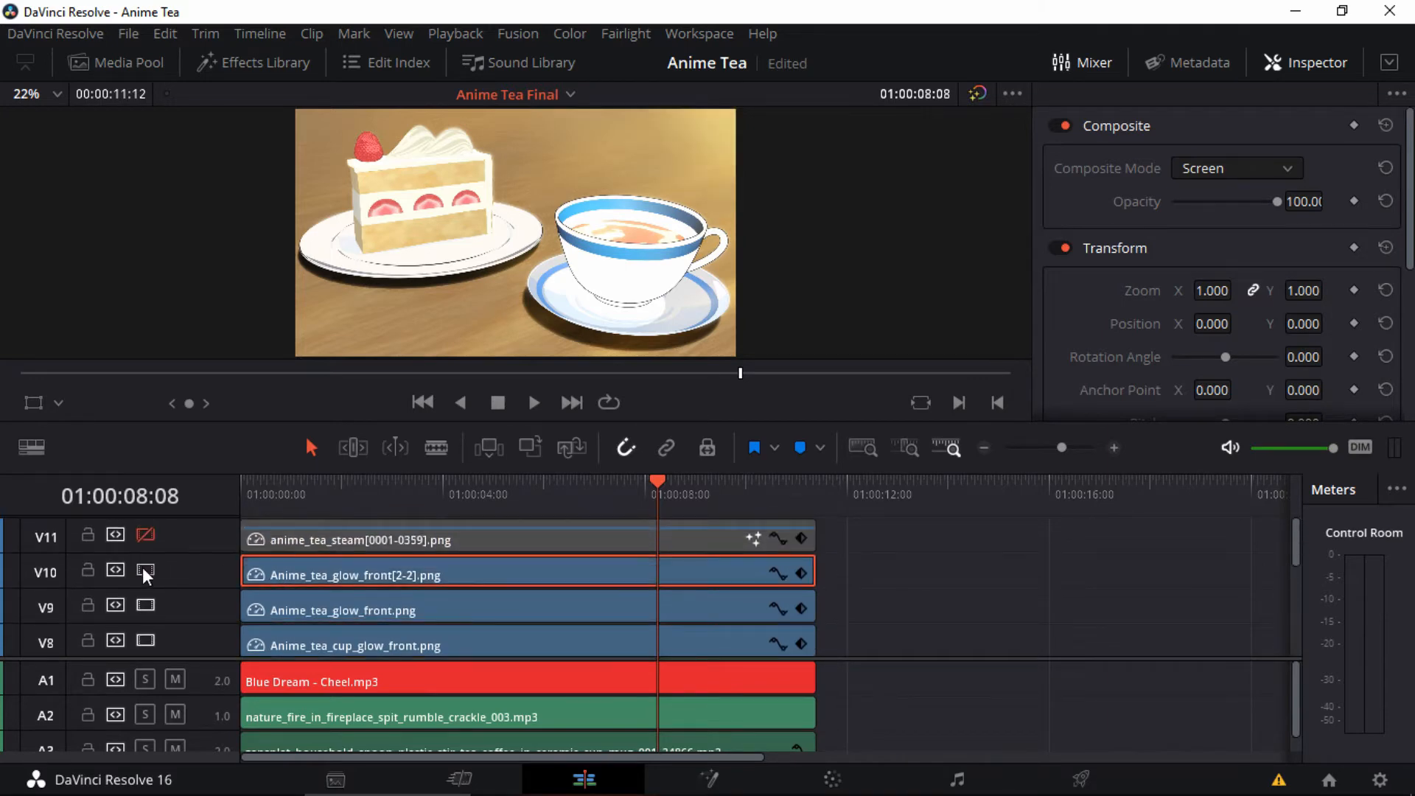
left_click(309, 538)
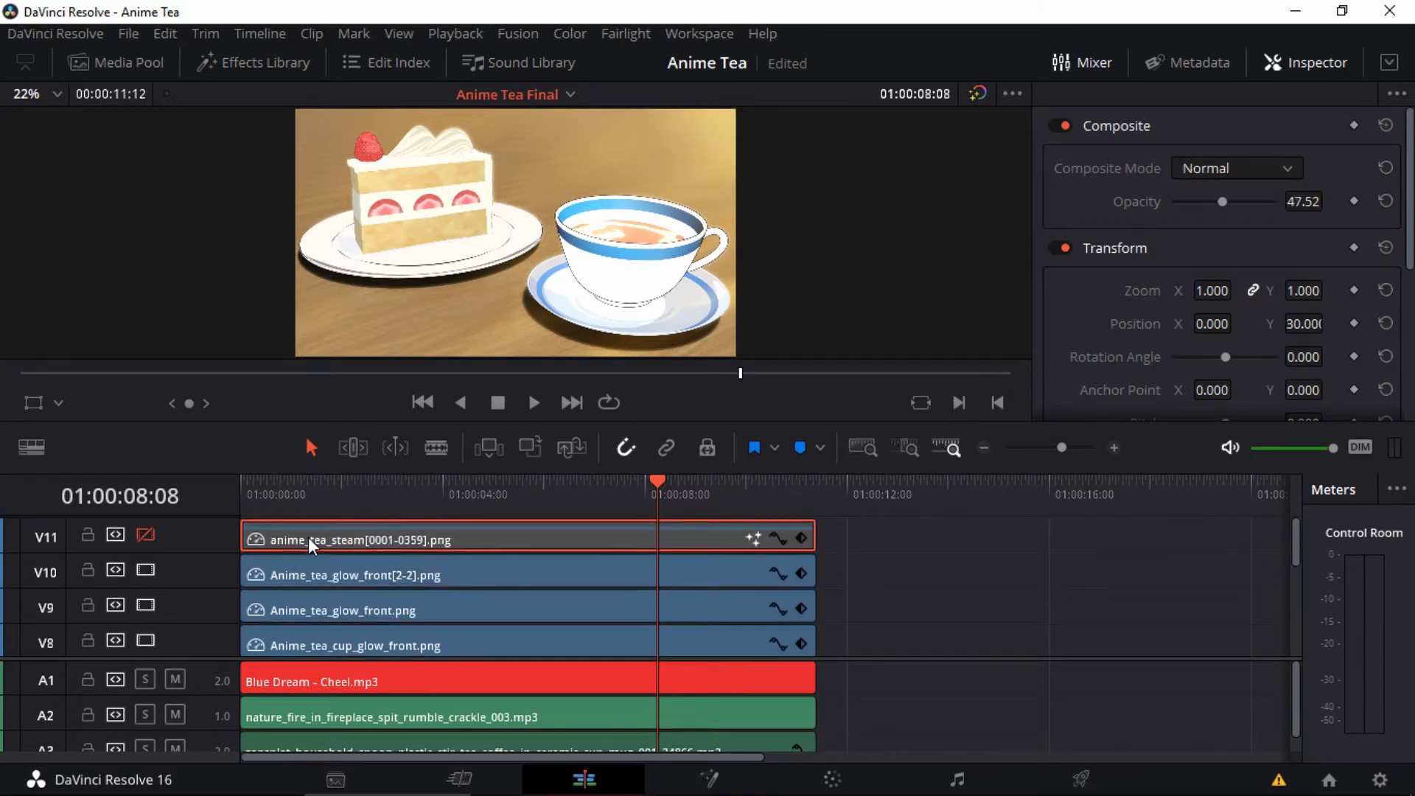
left_click(146, 535)
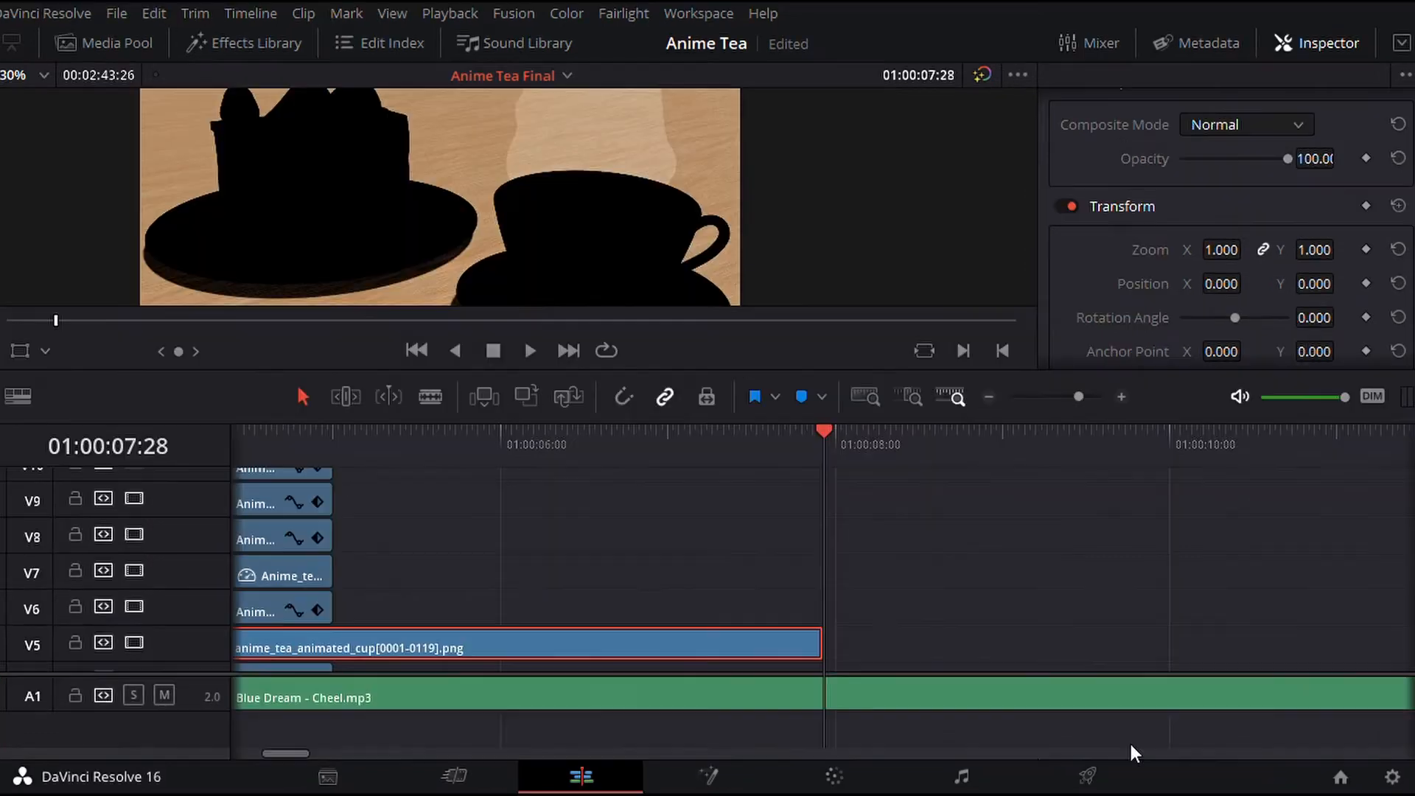
- Place a third copy of the animated cup clip on V5 and extend Anime_tea_Background.png on V1 to its end
left_click_drag(302, 750, 288, 755)
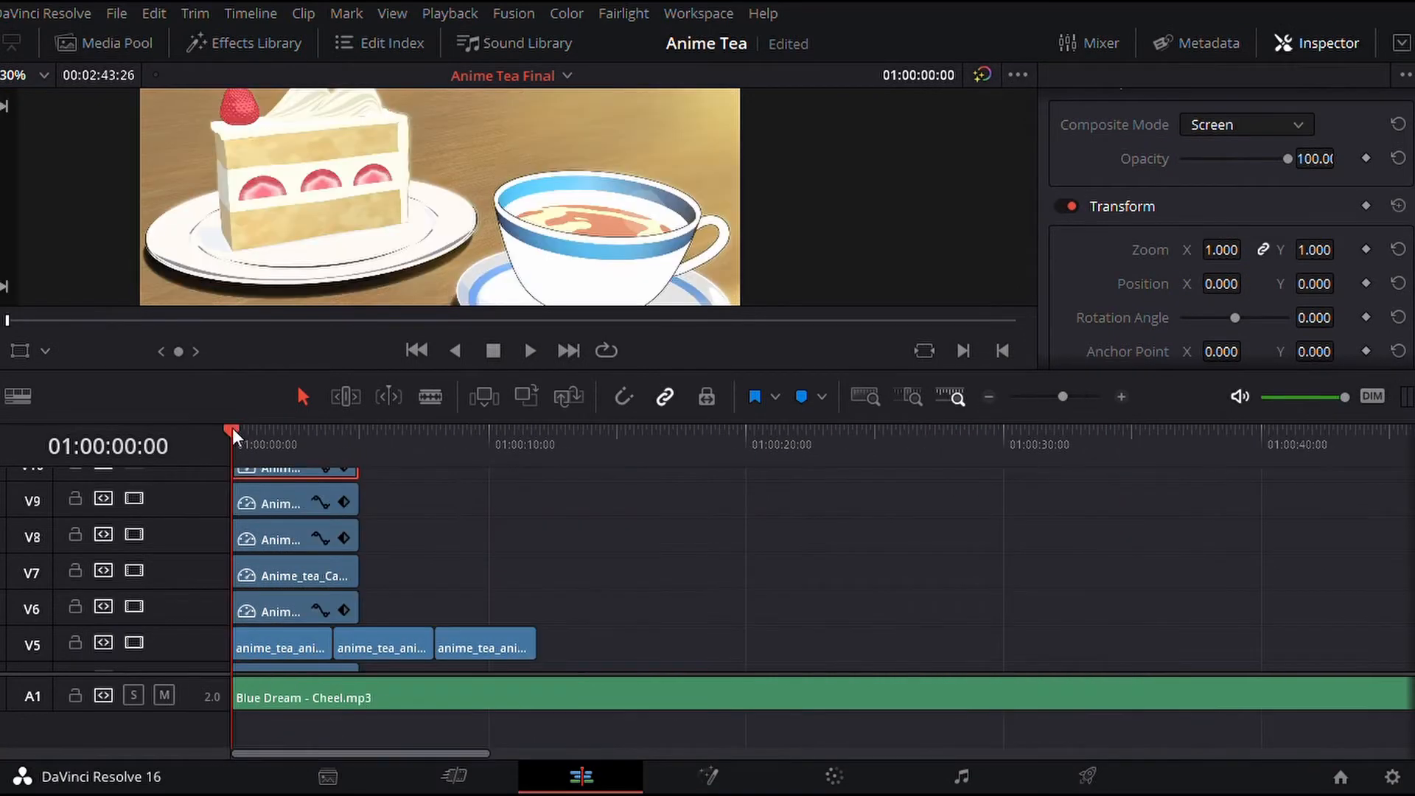
left_click_drag(232, 427, 471, 453)
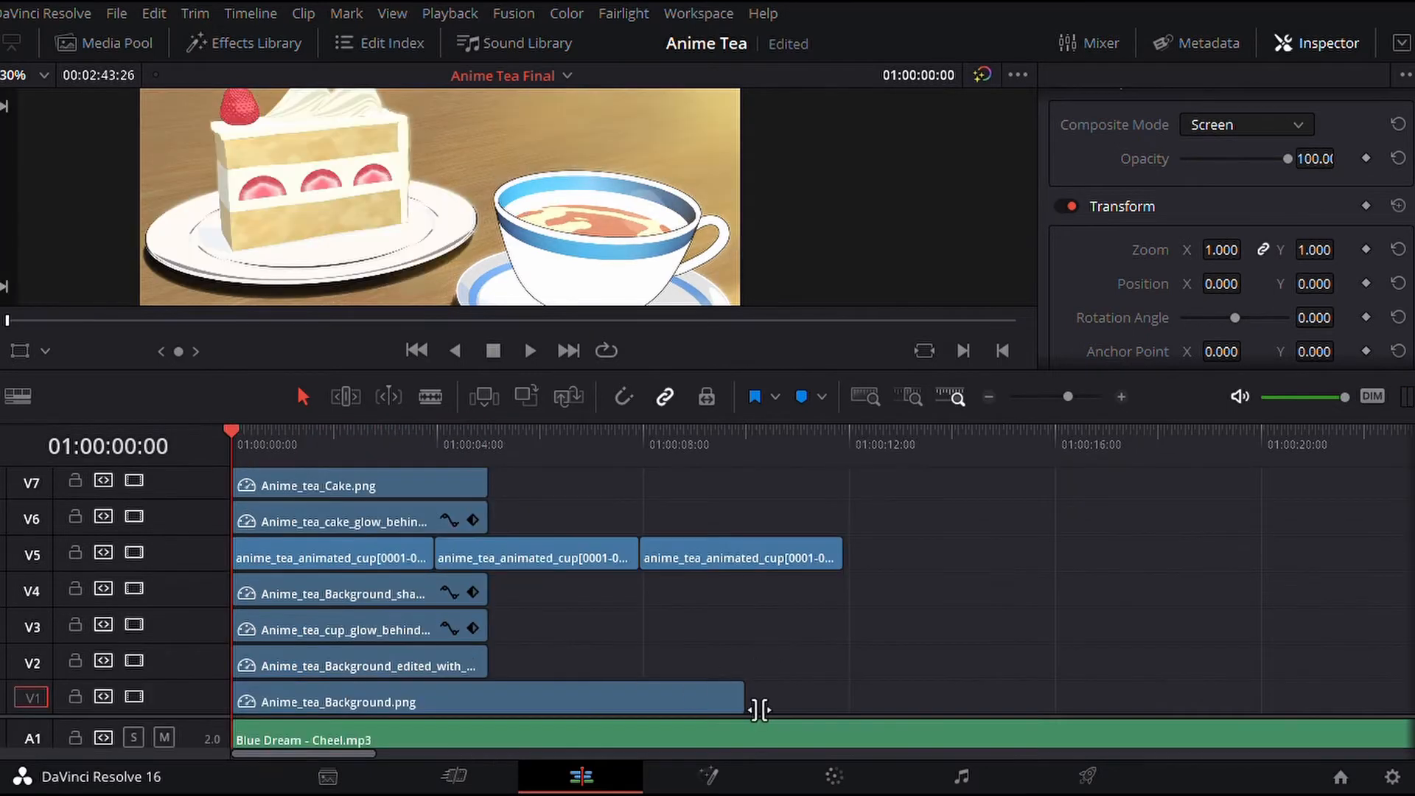
left_click_drag(760, 710, 852, 705)
left_click(847, 438)
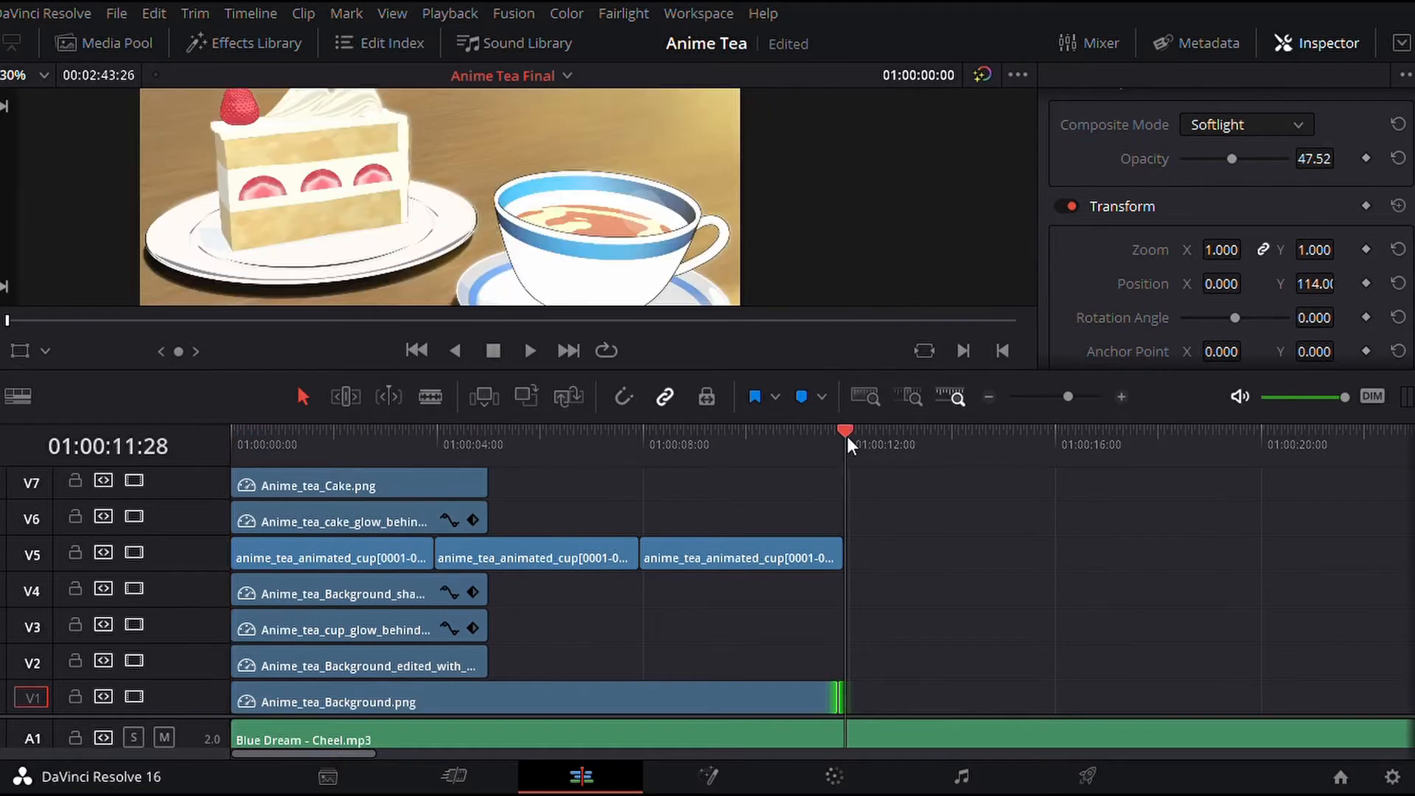
key("Left")
key("Left")
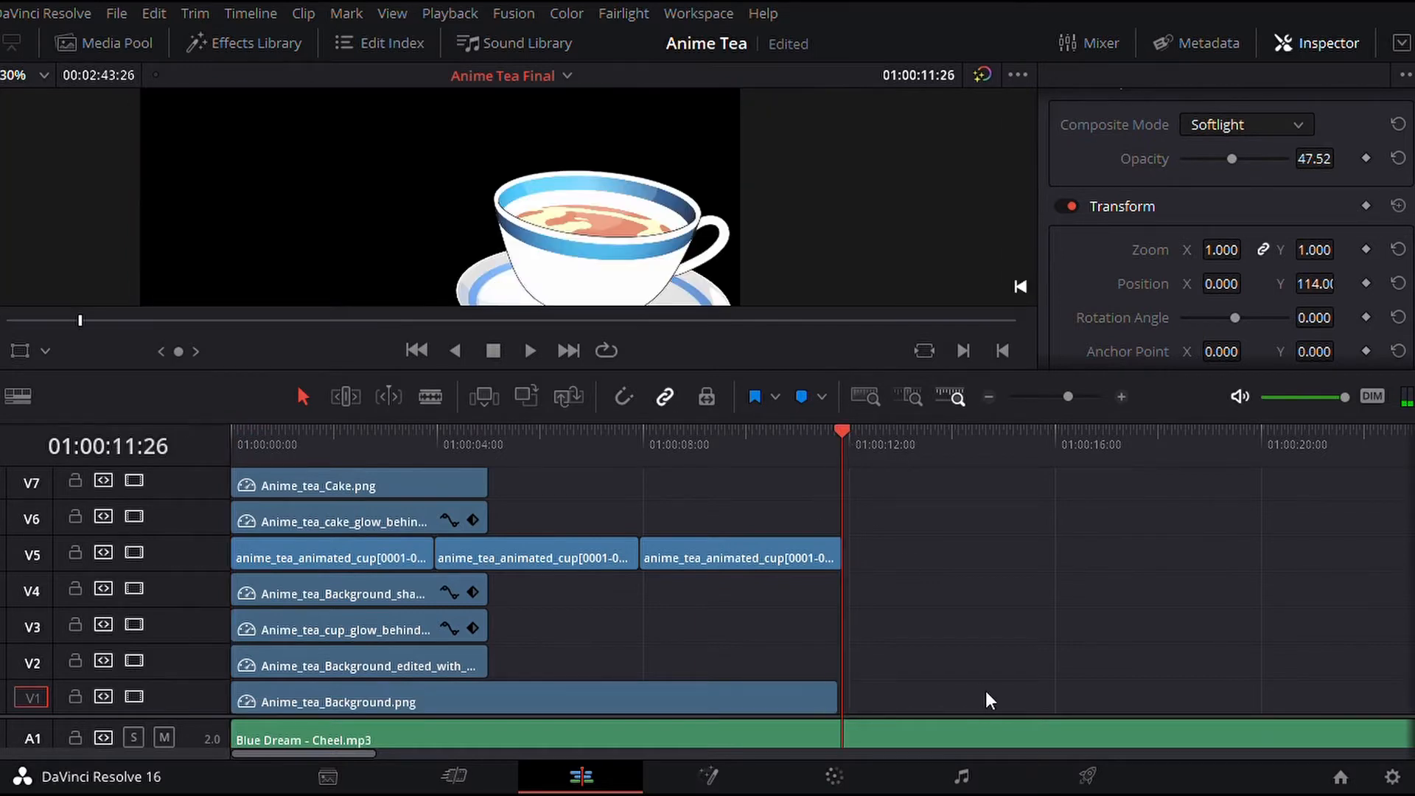
mouse_move(860, 705)
left_mouse_down()
mouse_move(831, 705)
mouse_move(843, 707)
left_mouse_up()
- Extend the V2, V3 and V4 clips together toward the end of the cup animation and turn off snapping
mouse_move(566, 667)
left_mouse_down()
mouse_move(448, 620)
mouse_move(580, 632)
left_mouse_up()
left_click_drag(501, 672, 853, 669)
key("n")
left_click(961, 606)
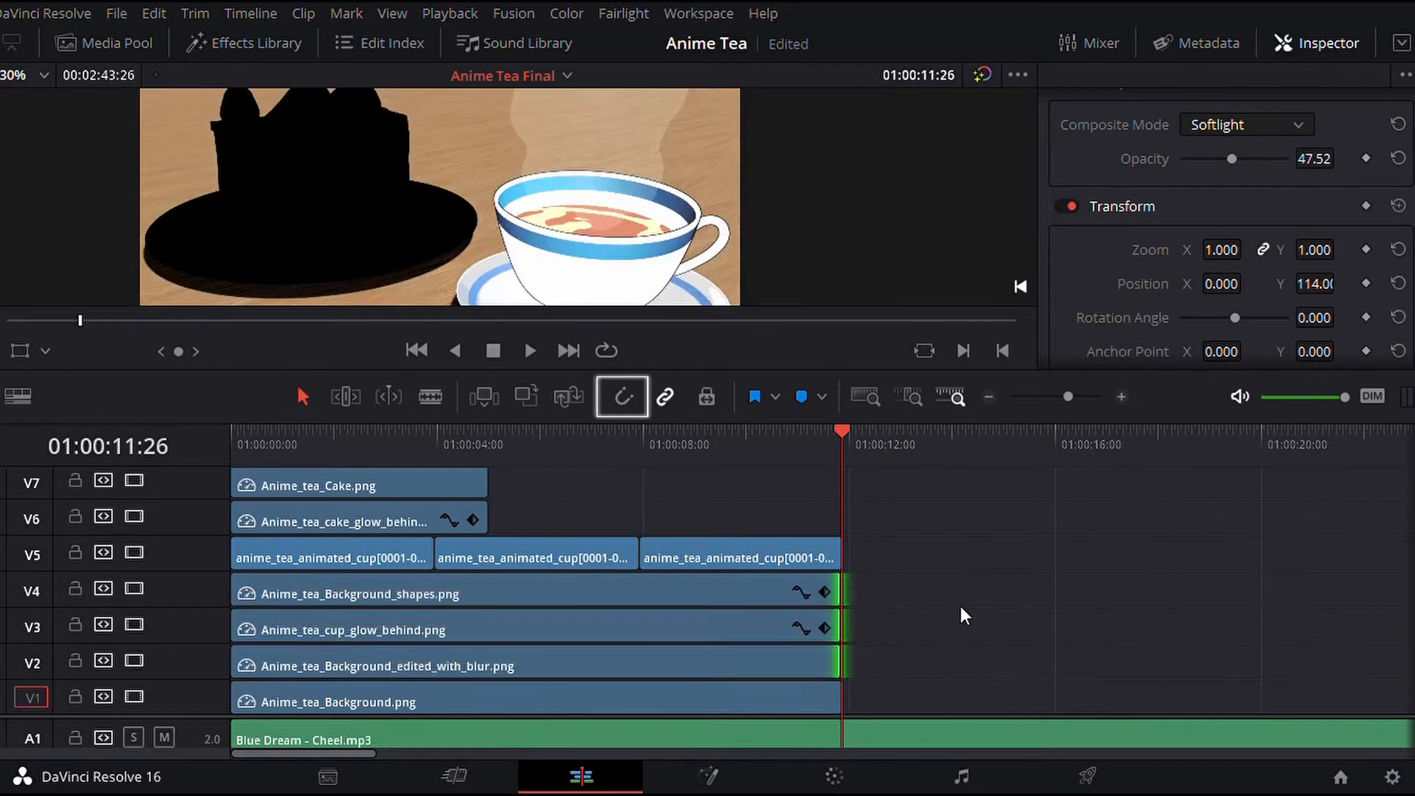
key("n")
- Trim the ends of the V2, V3 and V4 clips flush with the animated cup clip at 01:00:11:27
left_click_drag(1068, 397, 1078, 396)
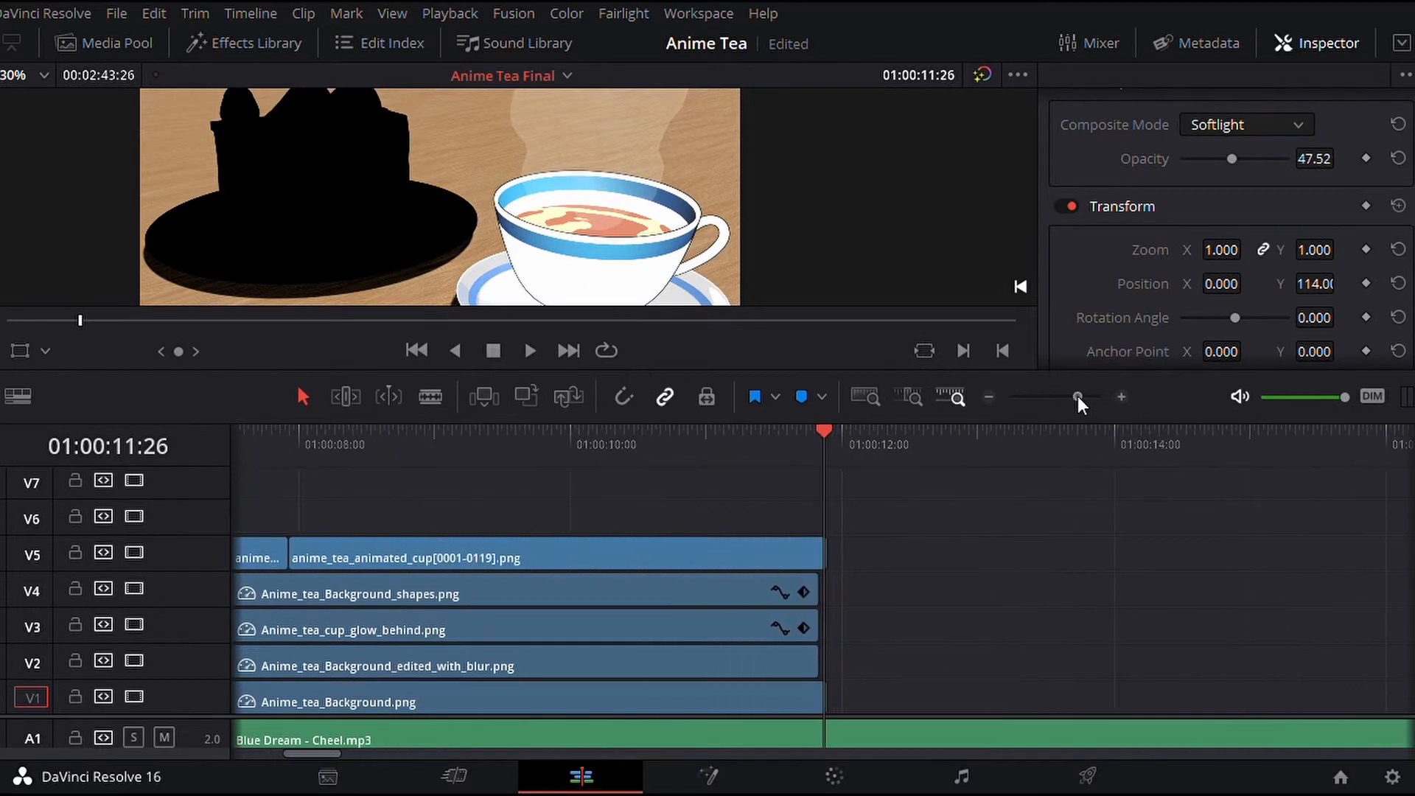
left_click_drag(869, 661, 858, 590)
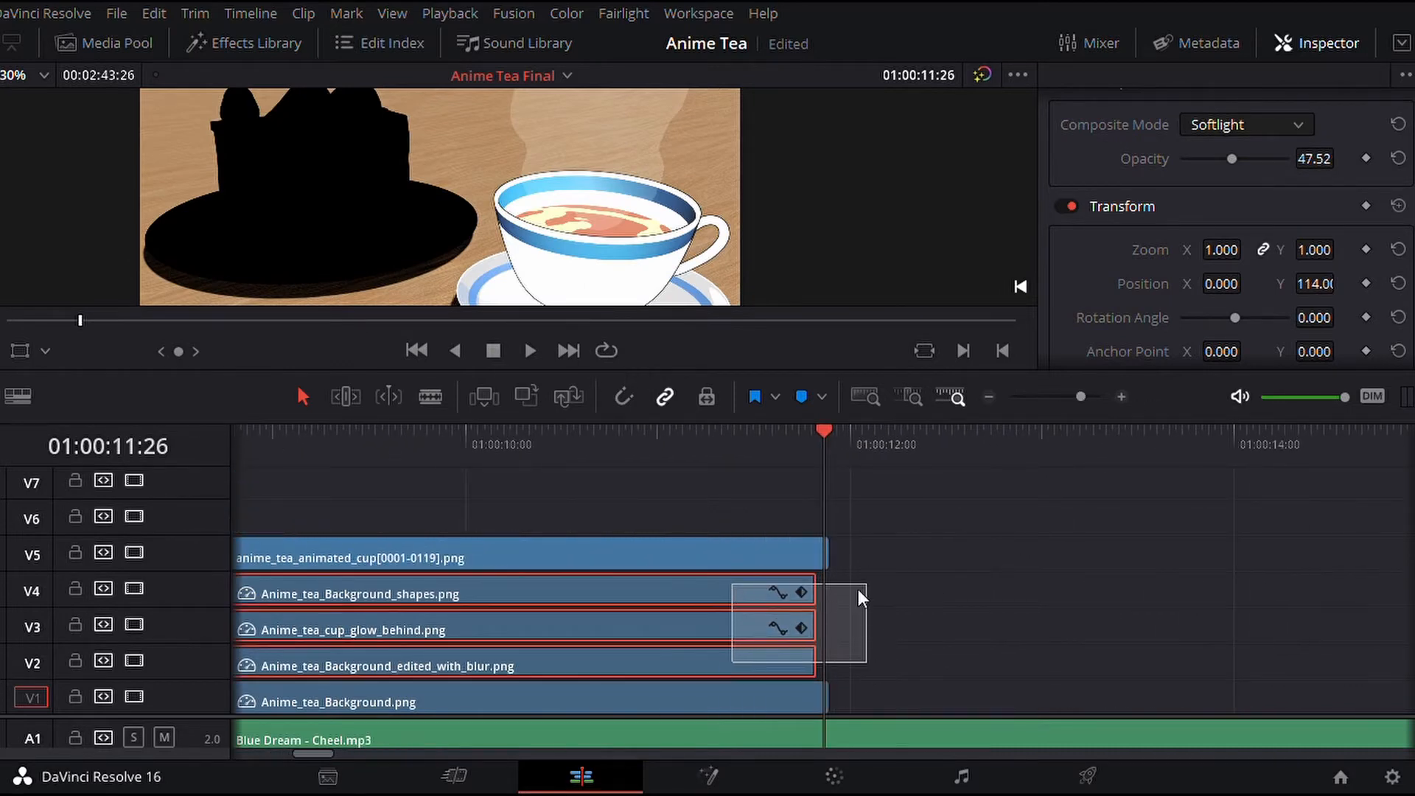
key("Right")
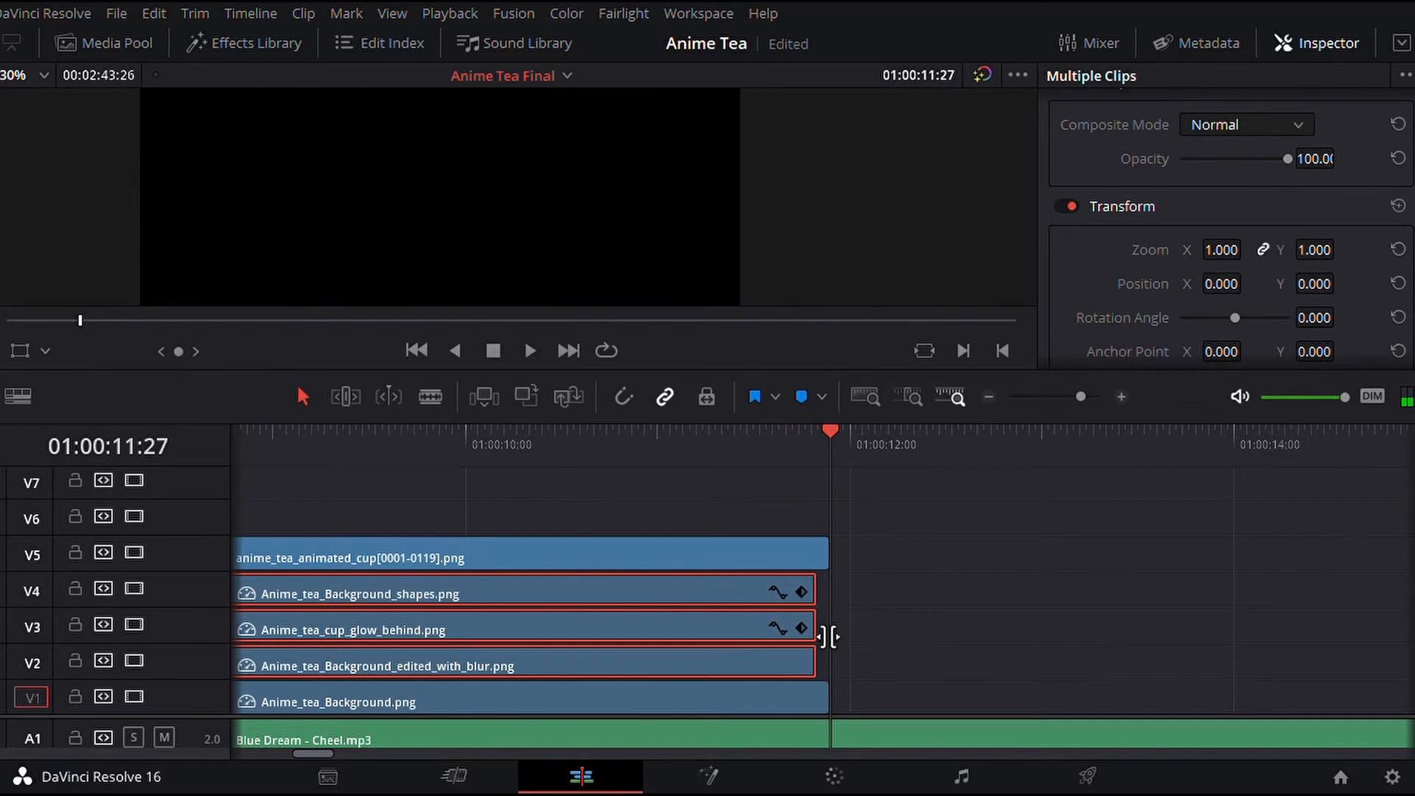
left_click_drag(840, 638, 842, 637)
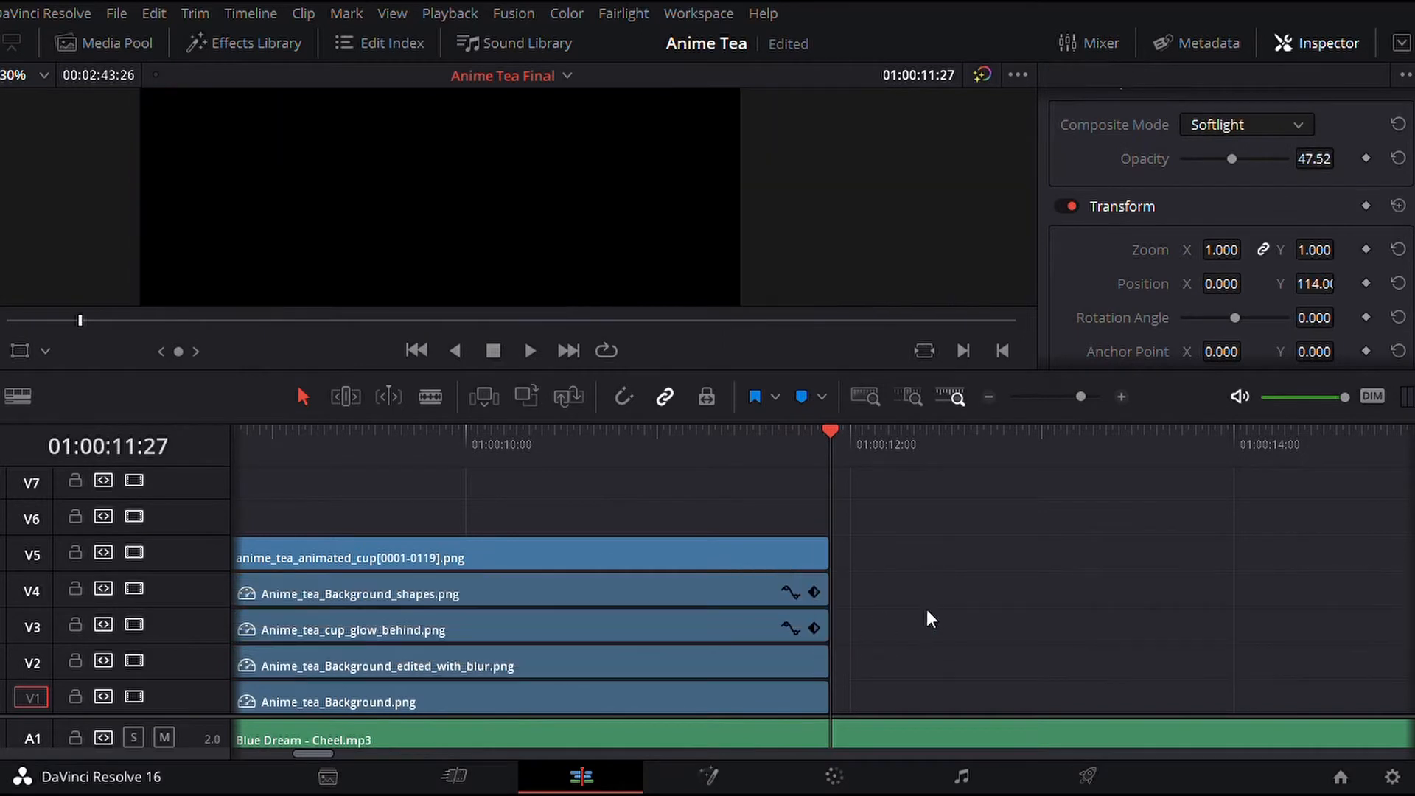
key("Left")
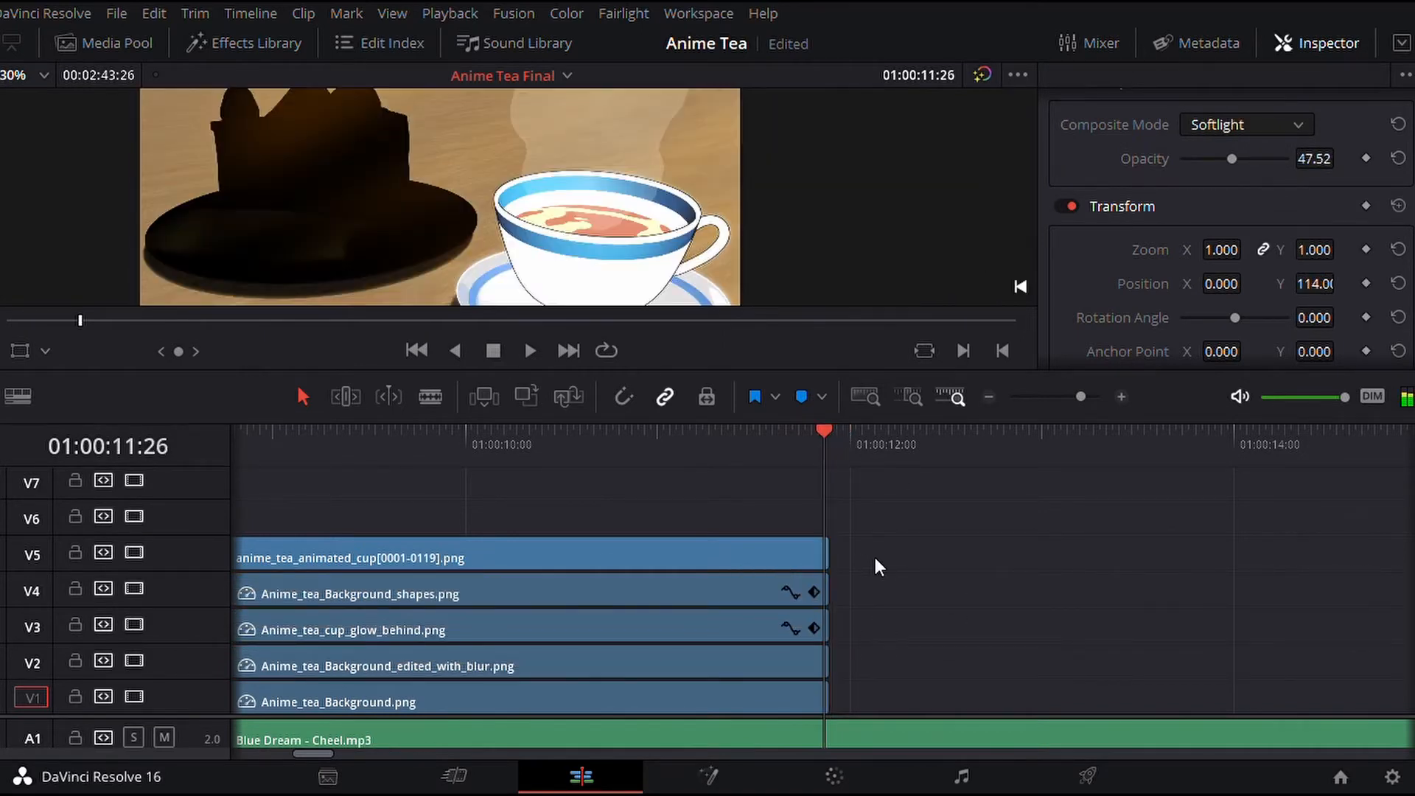
key("Right")
- Extend the cake and glow clips on V6 through V10 together to the end of the cup animation at 01:00:11:27
left_click_drag(1080, 396, 1063, 396)
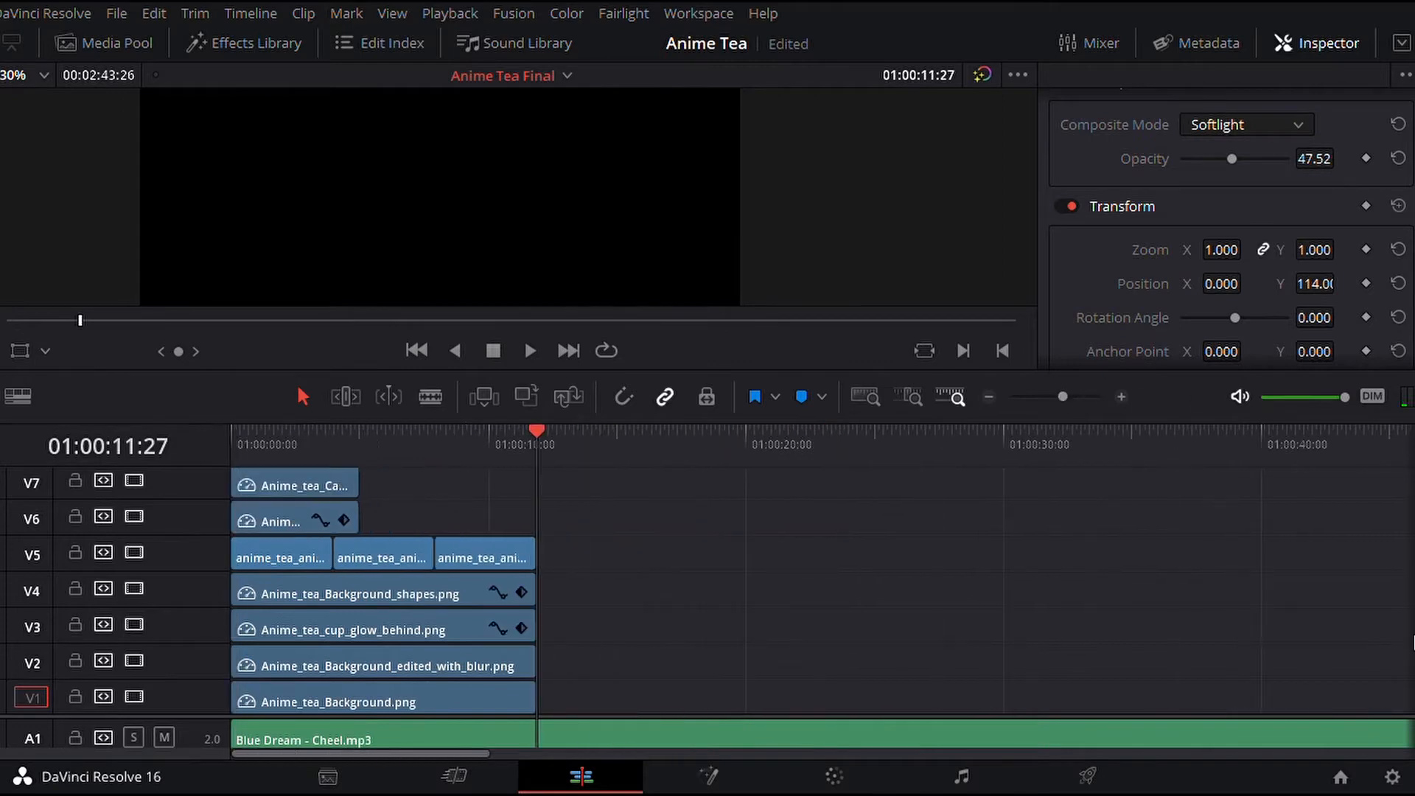
scroll(823, 589, "up", 3)
scroll(383, 669, "up", 1)
left_click_drag(402, 666, 360, 590)
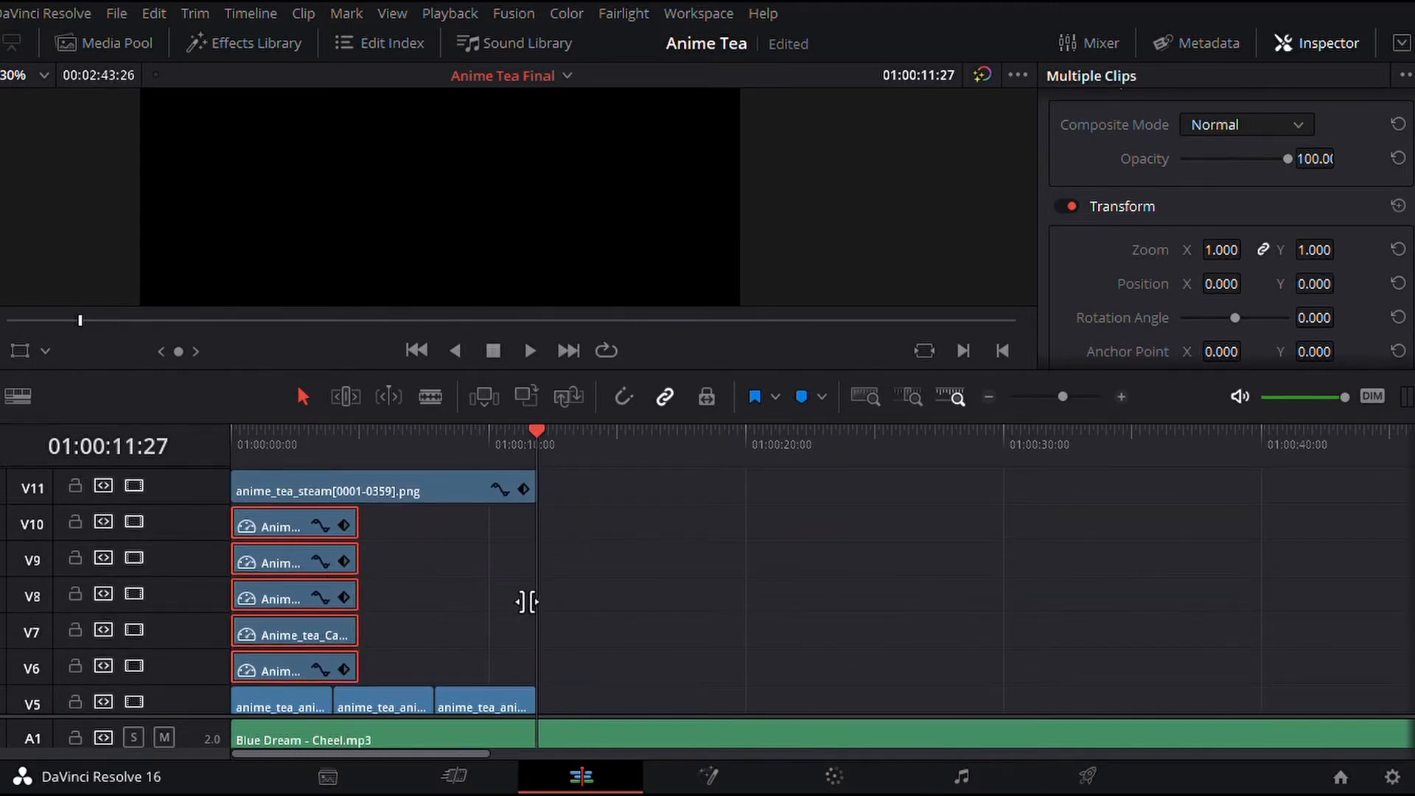
left_click_drag(541, 601, 549, 601)
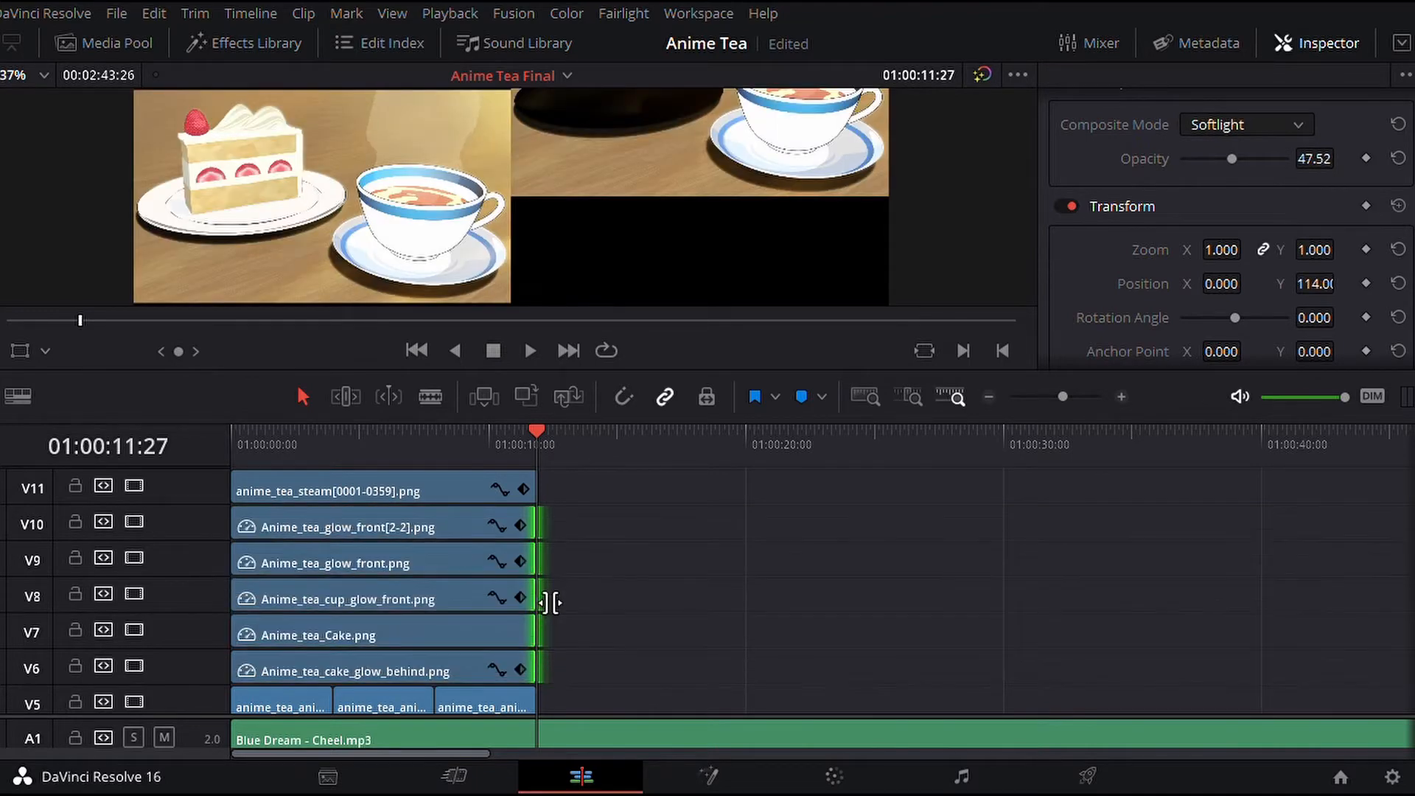
left_click_drag(1064, 397, 1061, 398)
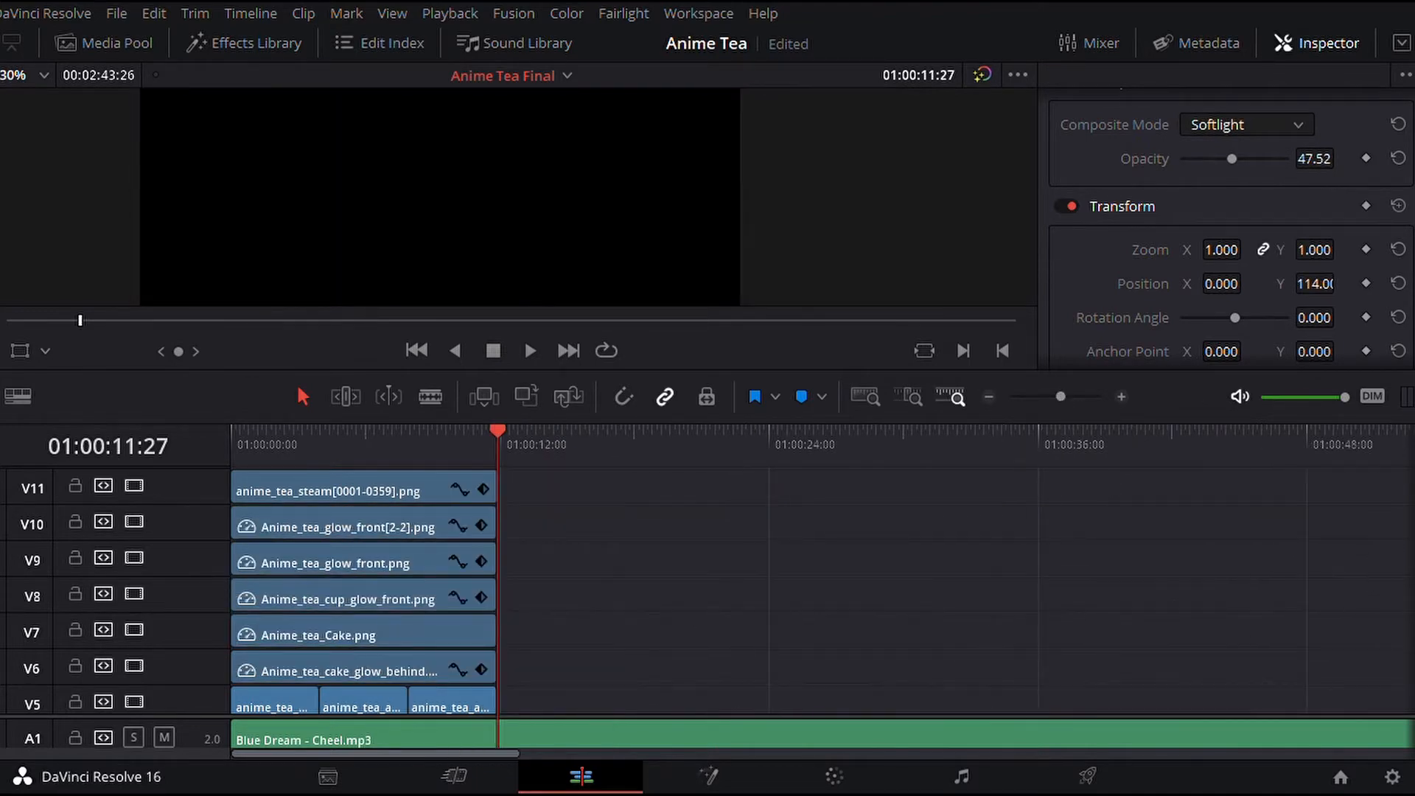
mouse_move(1413, 476)
left_mouse_down()
mouse_move(1412, 525)
mouse_move(1412, 457)
left_mouse_up()
left_click_drag(1060, 395, 1052, 392)
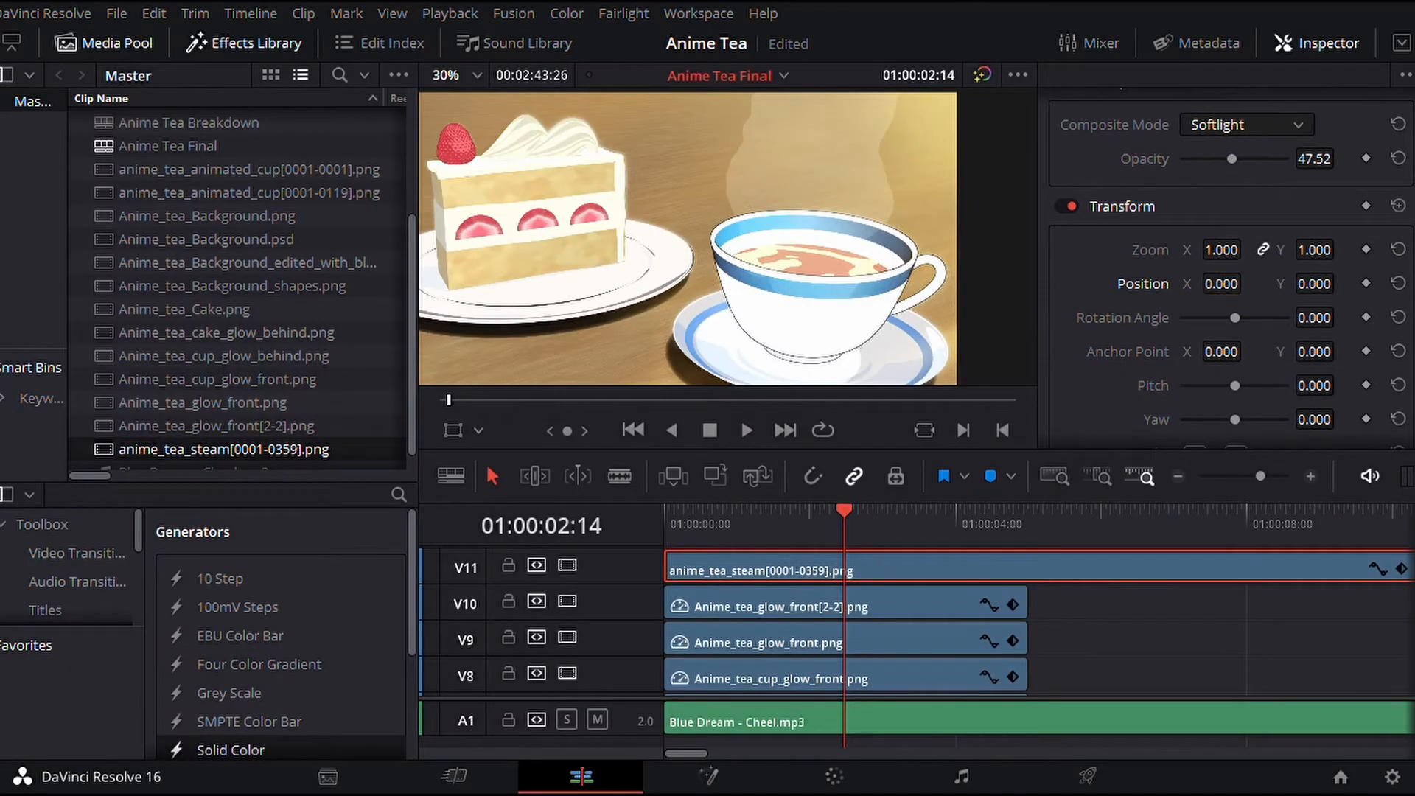
- Set the steam clip's vertical position to 114 and trim its start to 01:00:01:18
left_click_drag(1315, 284, 1341, 282)
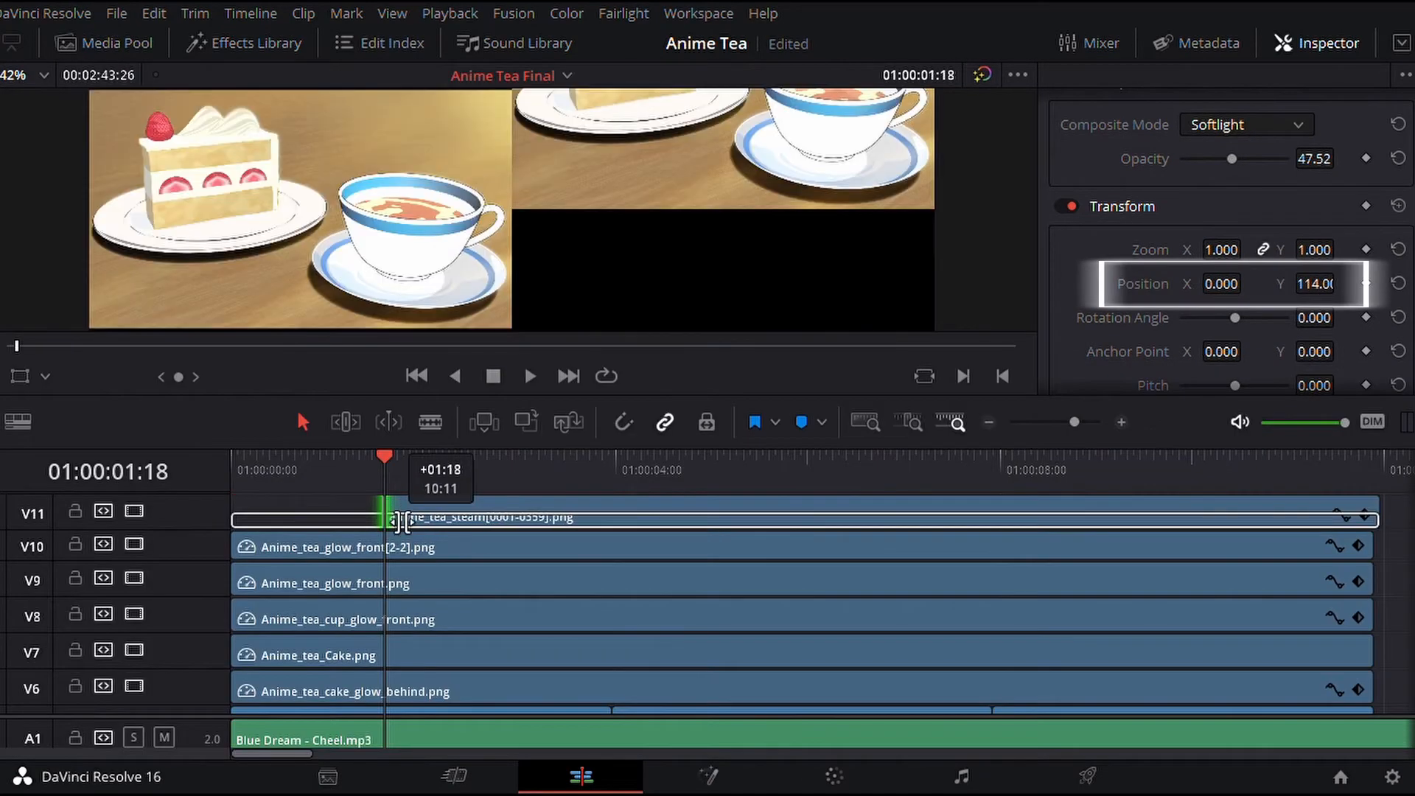
left_click_drag(413, 516, 417, 517)
- Trim the end of the steam clip on V11 back to 01:00:10:25
left_click(1283, 463)
key("Left")
key("Left")
key("Left")
key("Left")
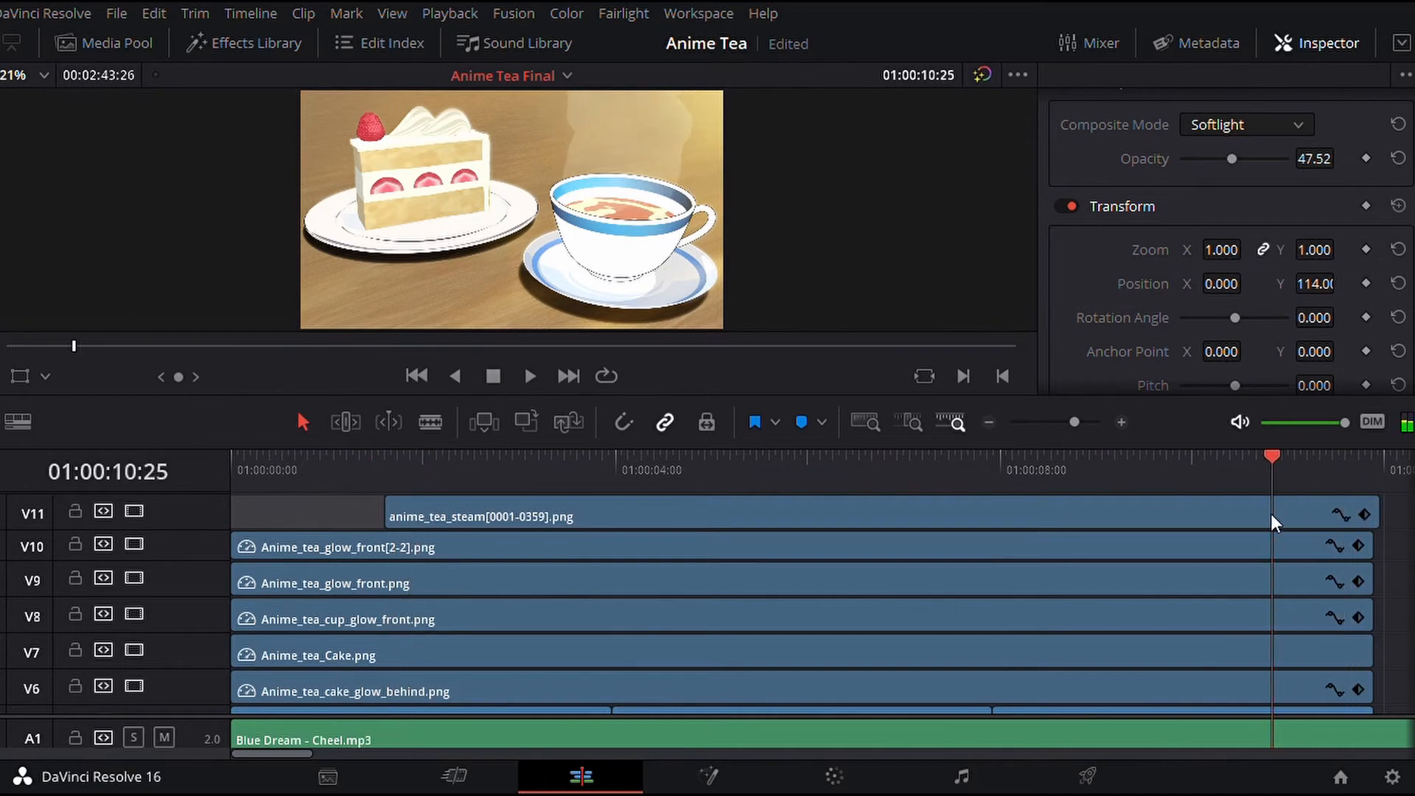
left_click(1271, 515)
left_click_drag(1377, 516, 1282, 522)
left_click(444, 480)
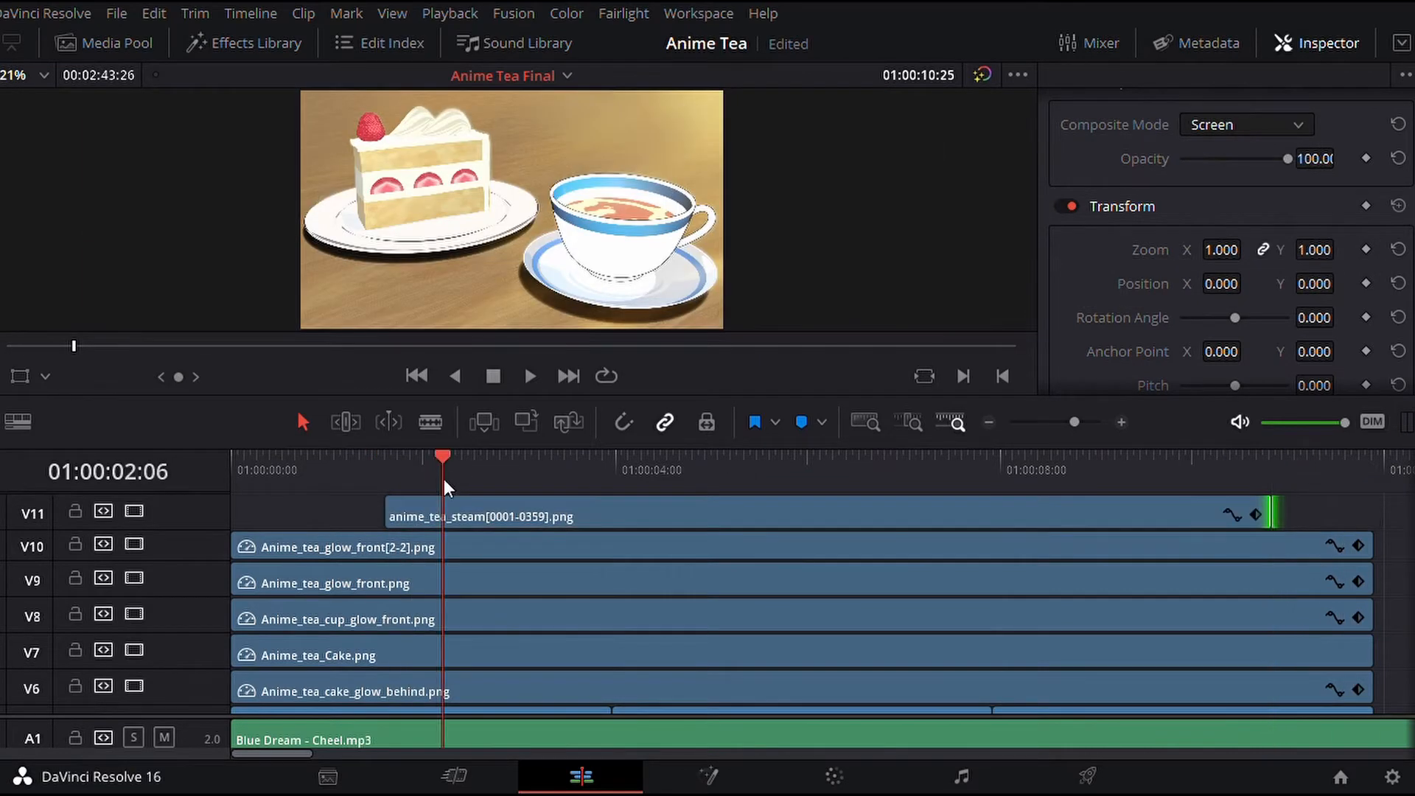
left_click(1249, 463)
- Move the trimmed steam clip to the start of the timeline and play the scene from the beginning
left_click_drag(509, 625, 316, 627)
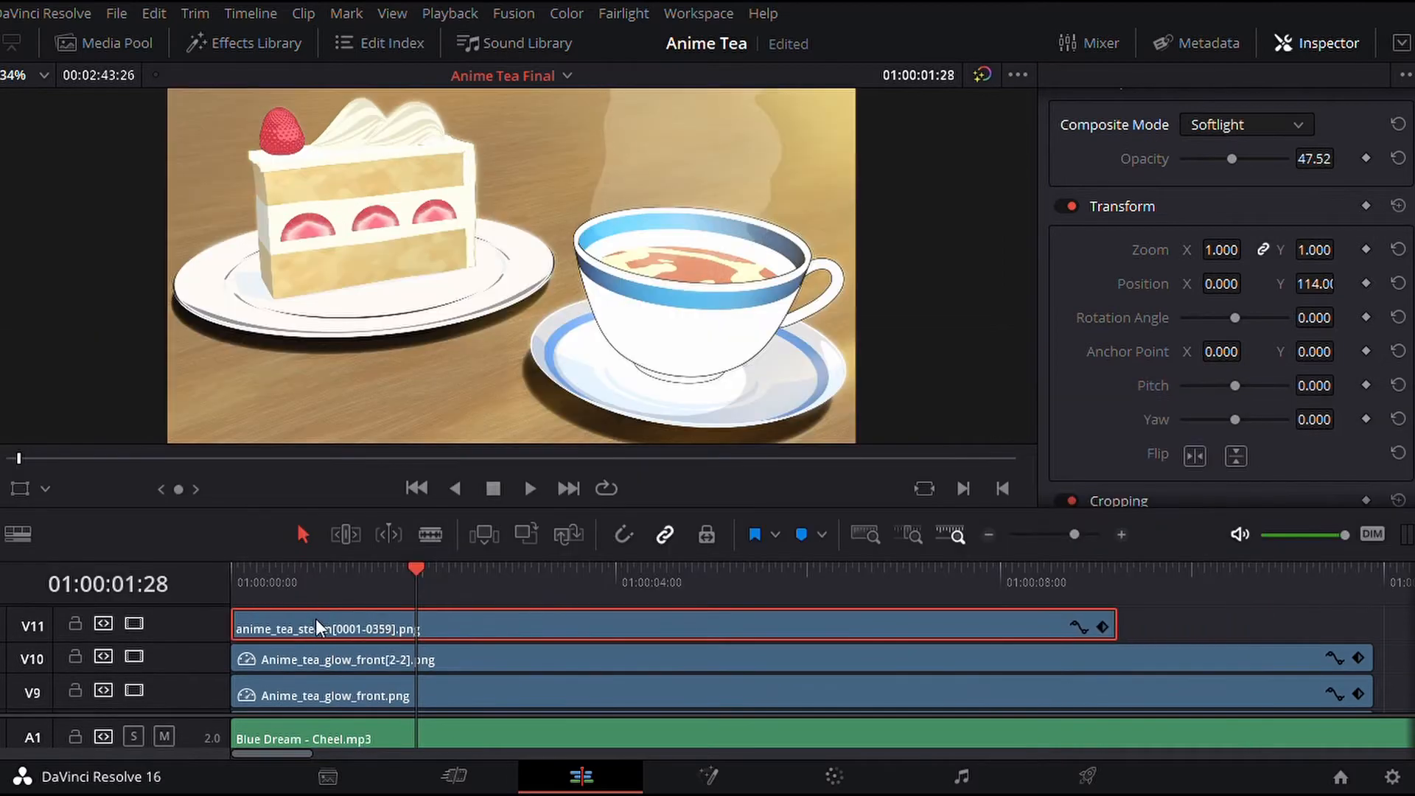
key("Home")
key("space")
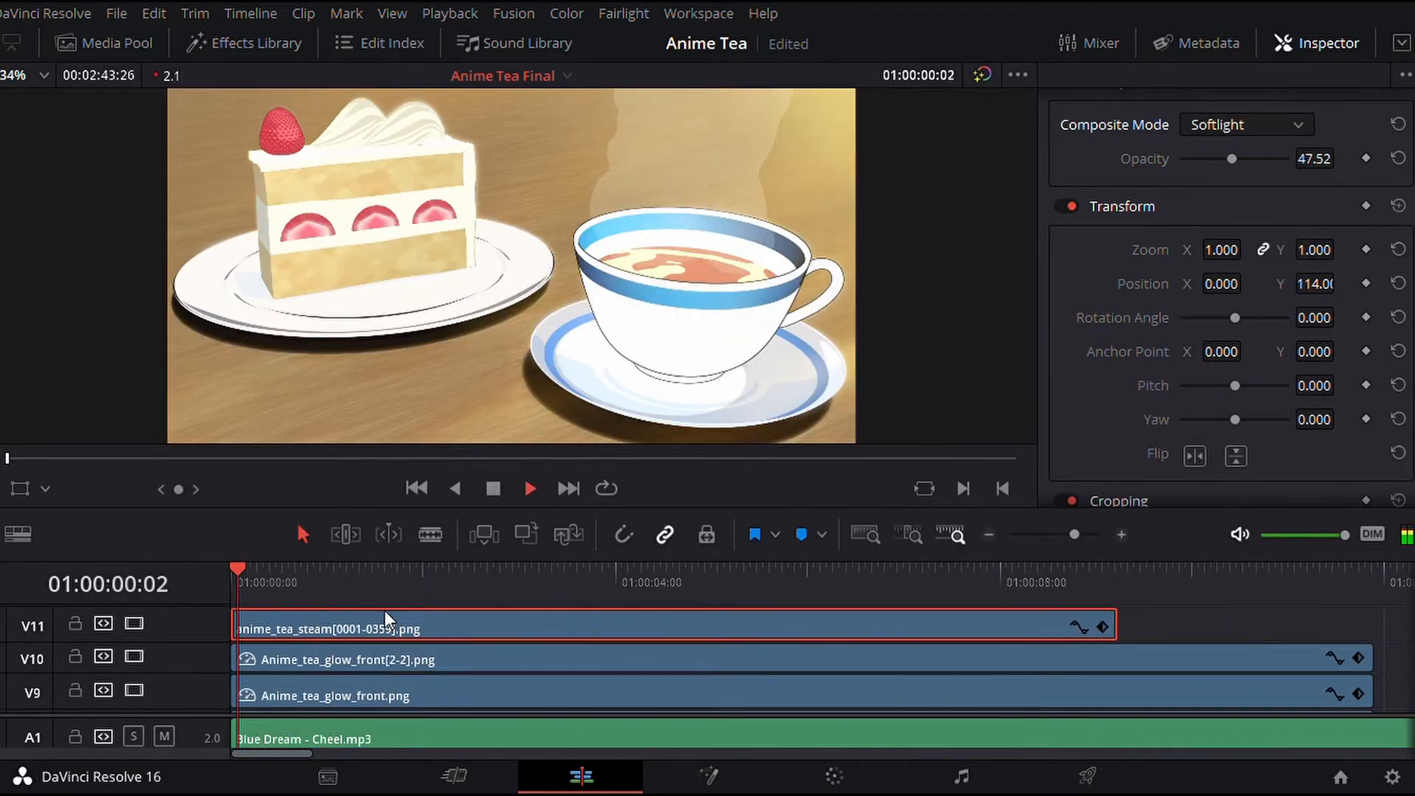
key("space")
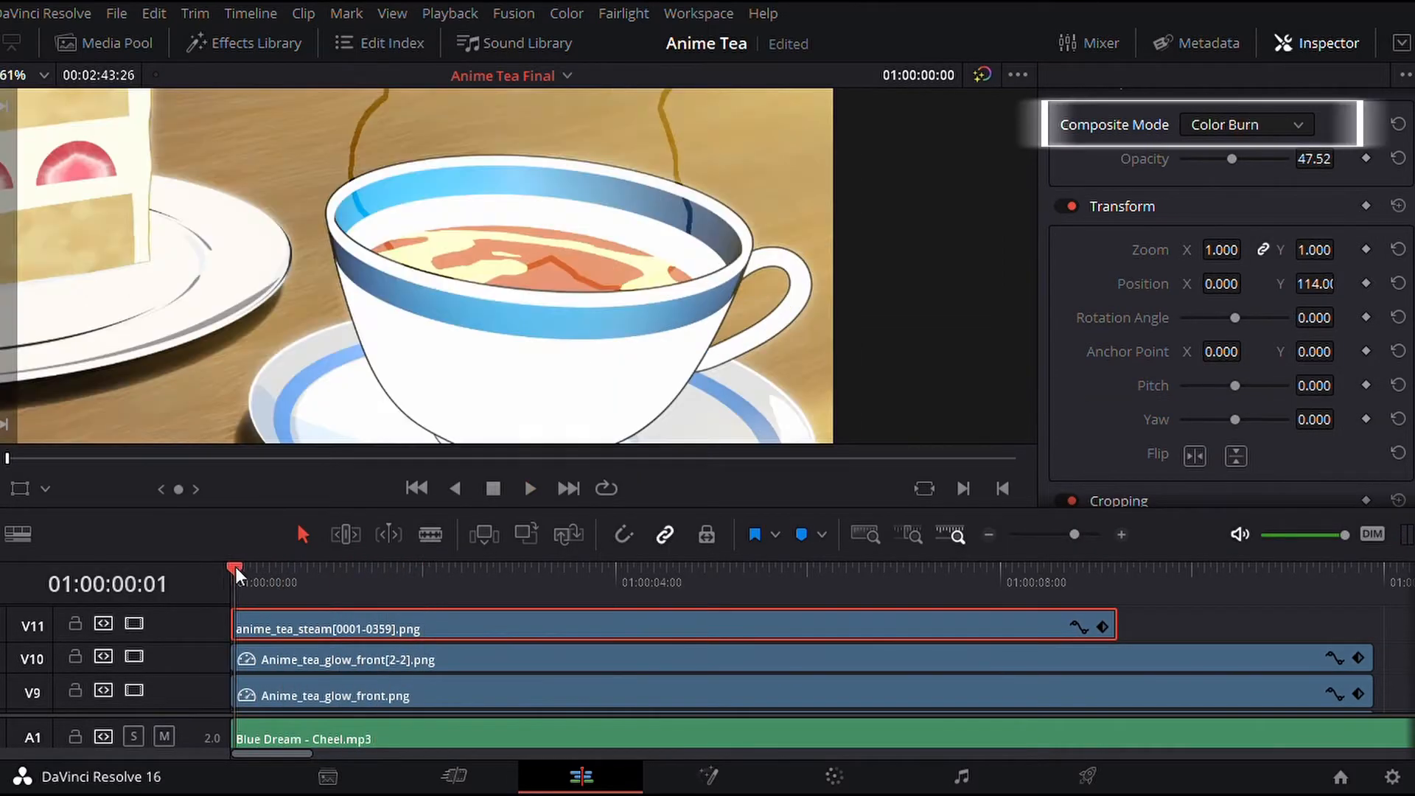
- Check the steam against the cup in Color Burn mode over the first frames and set its vertical position to 146
left_click_drag(236, 568, 258, 576)
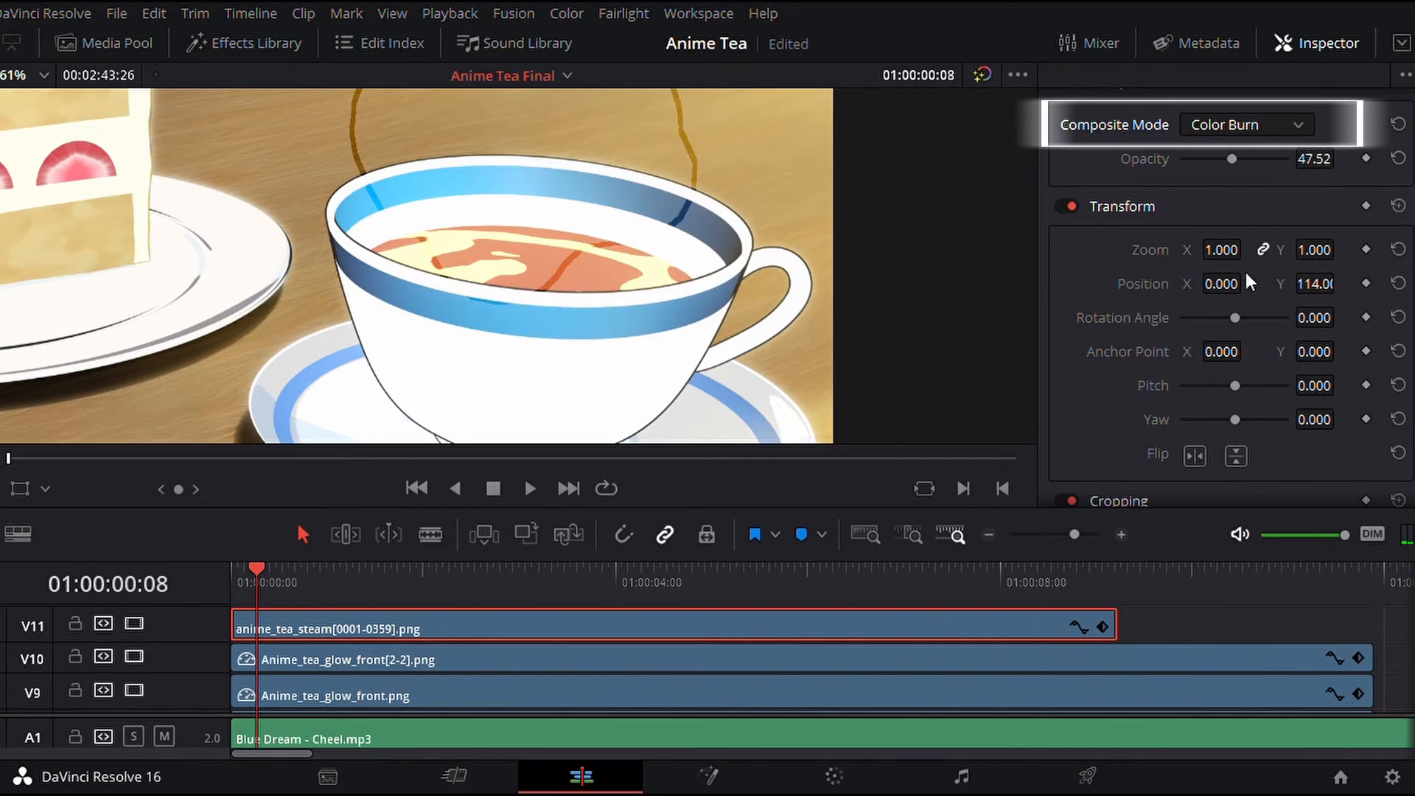
left_click_drag(1314, 287, 1324, 287)
left_click_drag(258, 570, 381, 572)
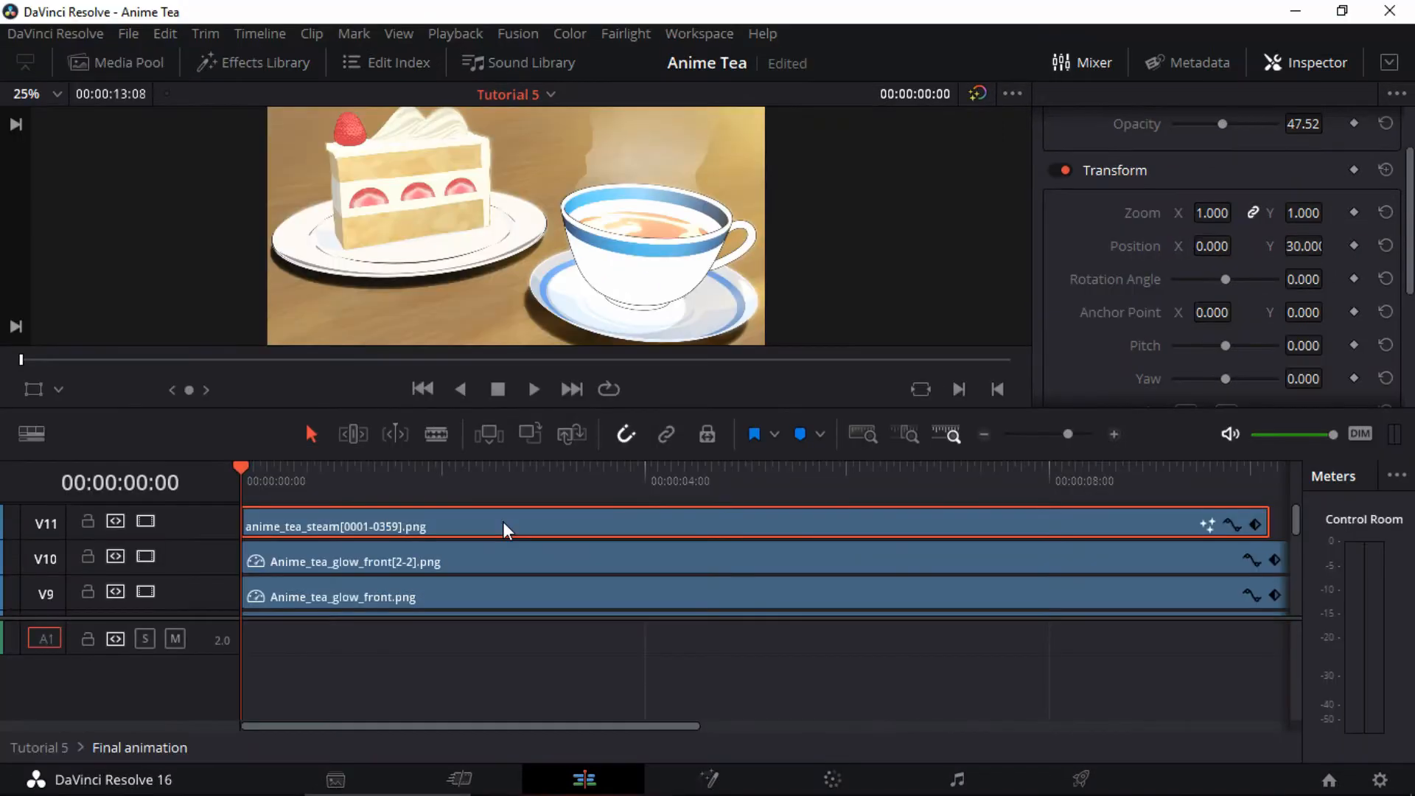
- Slow the steam clip to 30% speed and extend its end to match the other layers at 01:00:11:27
right_click(502, 521)
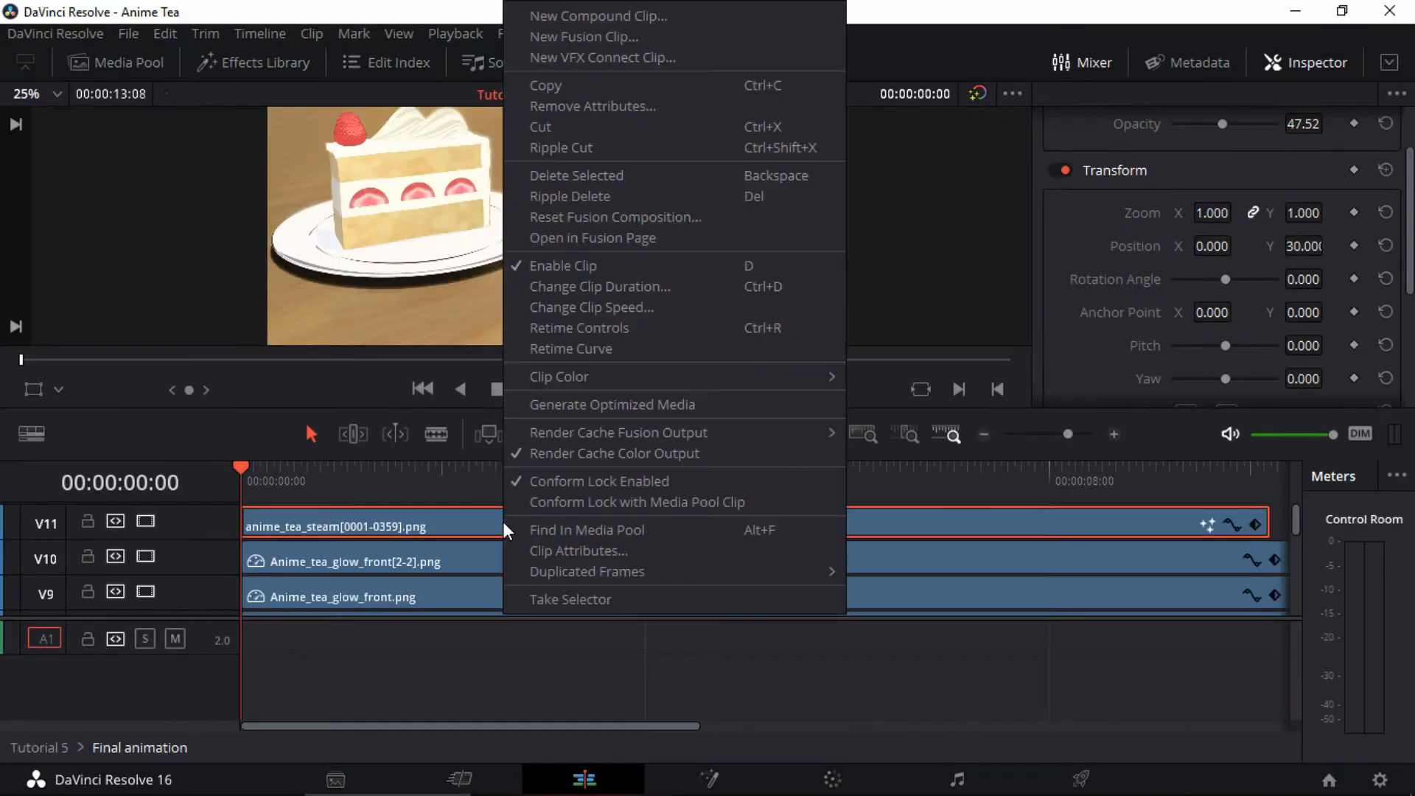
left_click(570, 308)
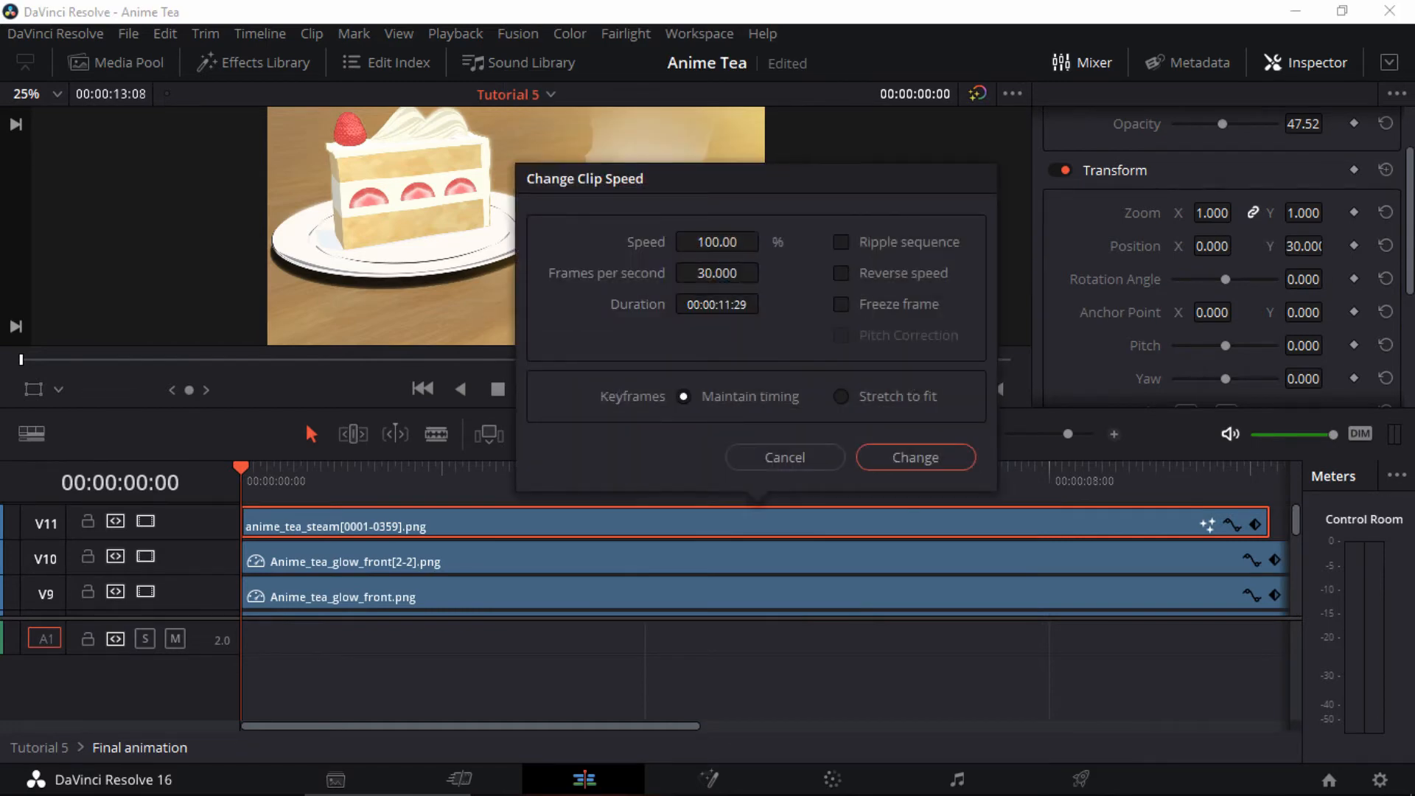
double_click(711, 243)
type("30")
left_click(735, 265)
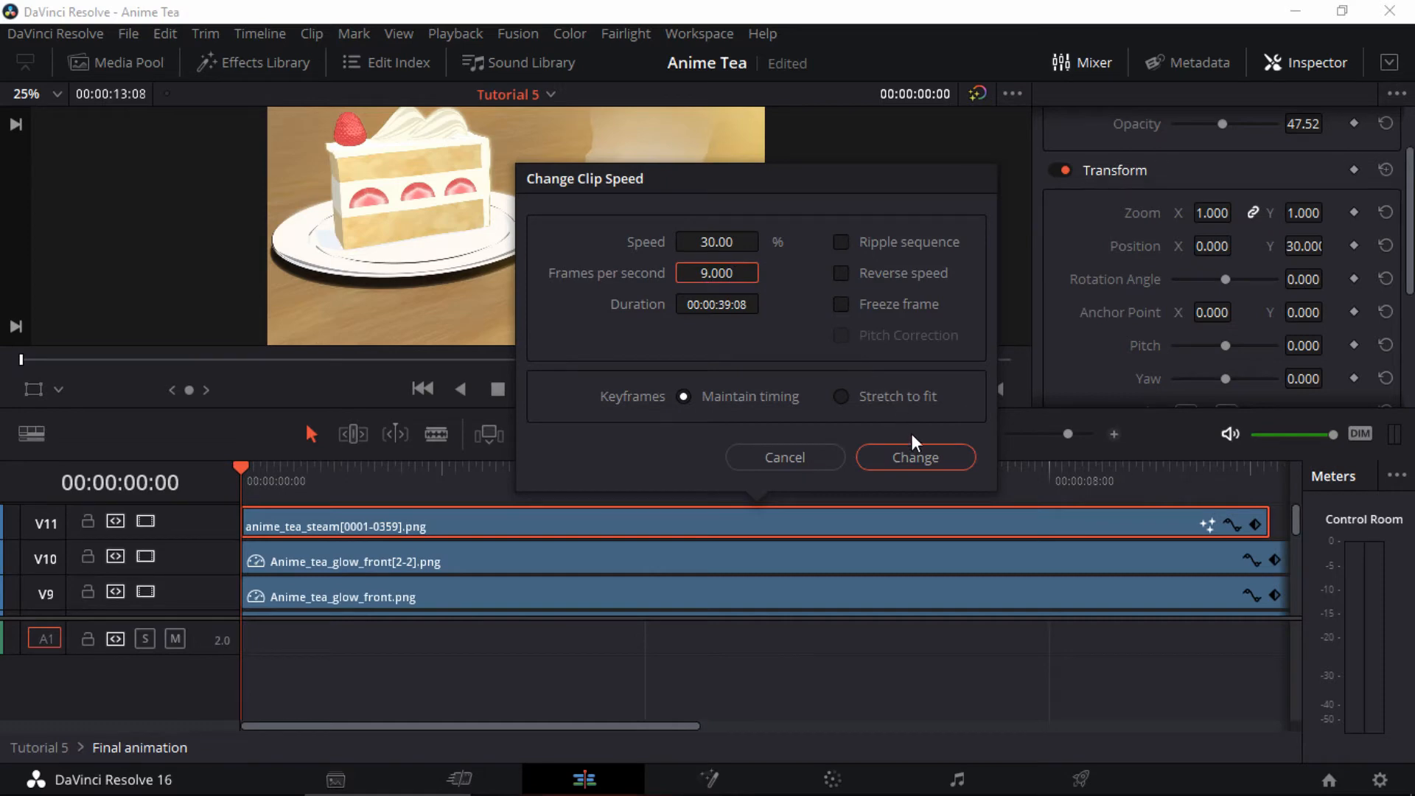
left_click(911, 452)
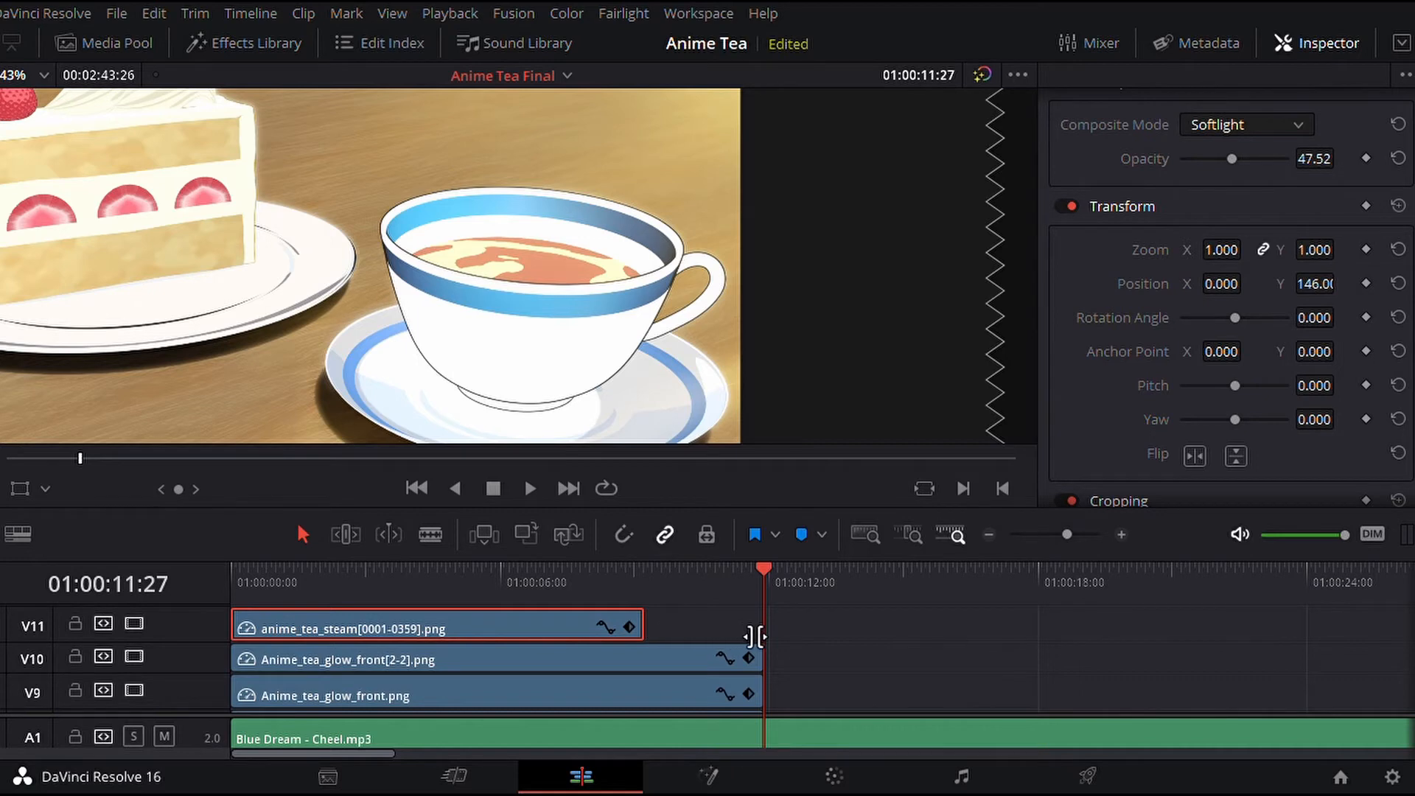
left_click_drag(755, 635, 781, 632)
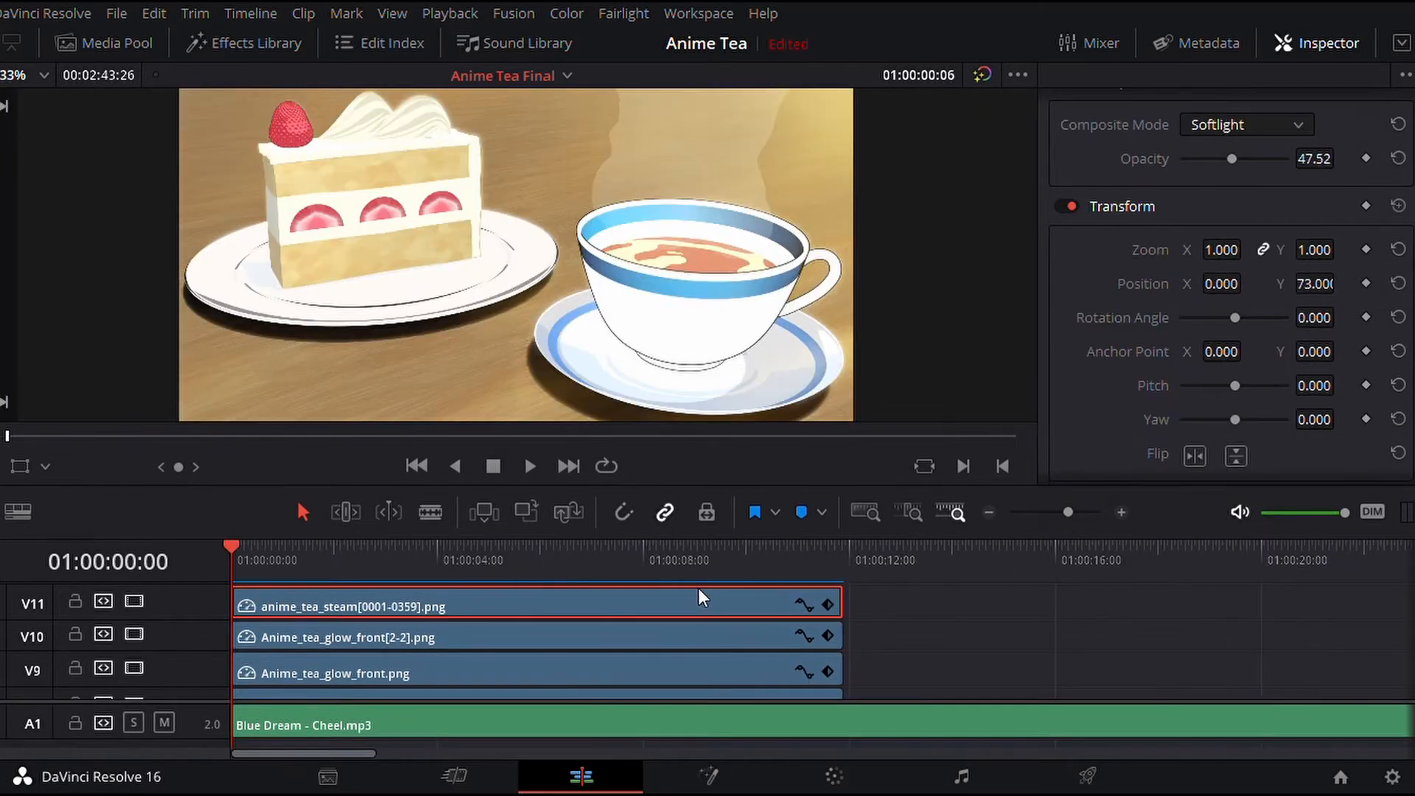
- Attach an inverted B-Spline mask with a Soft Edge of 0.0315 to the steam clip's MediaIn1 node in Fusion
left_click(709, 781)
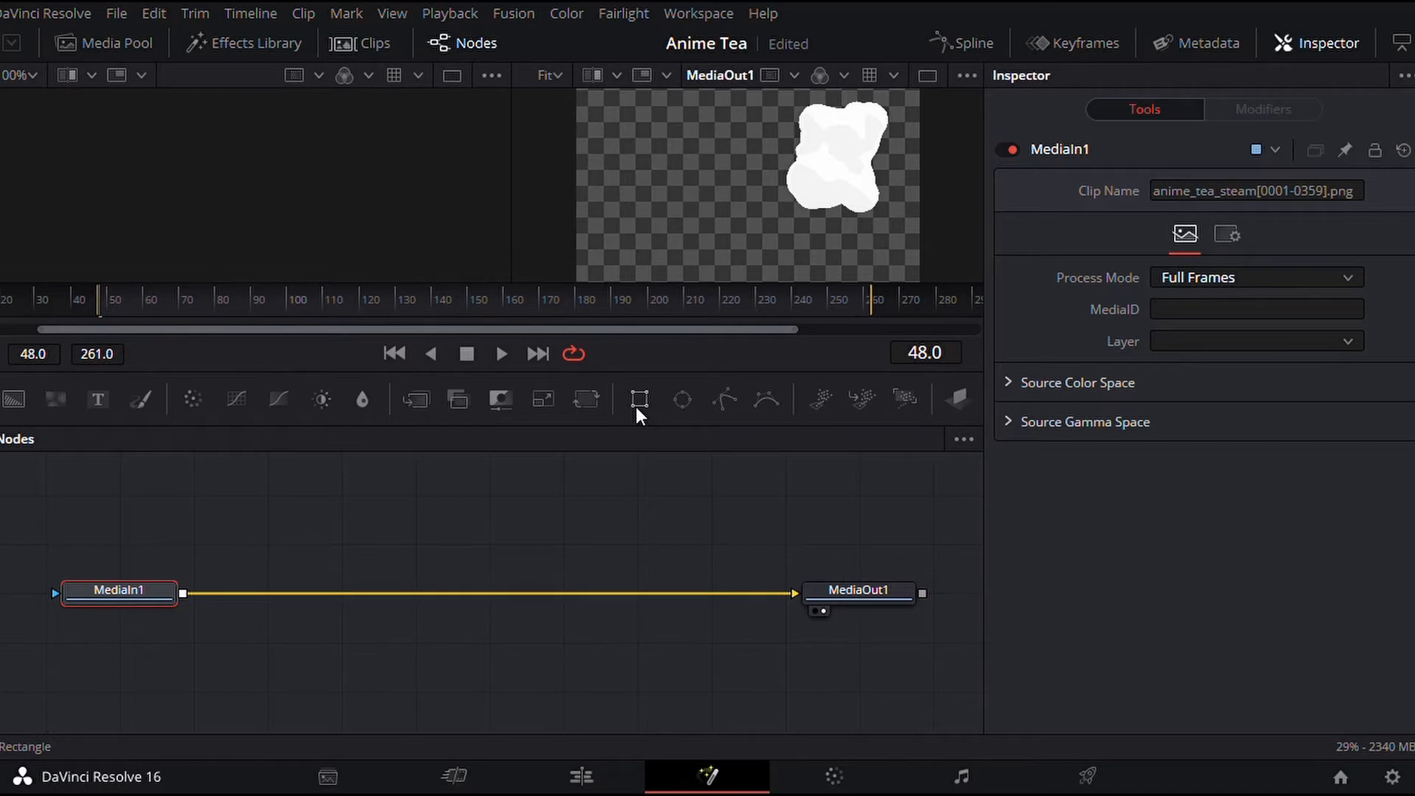
left_click(772, 407)
left_click_drag(707, 378, 709, 395)
scroll(881, 291, "down", 2)
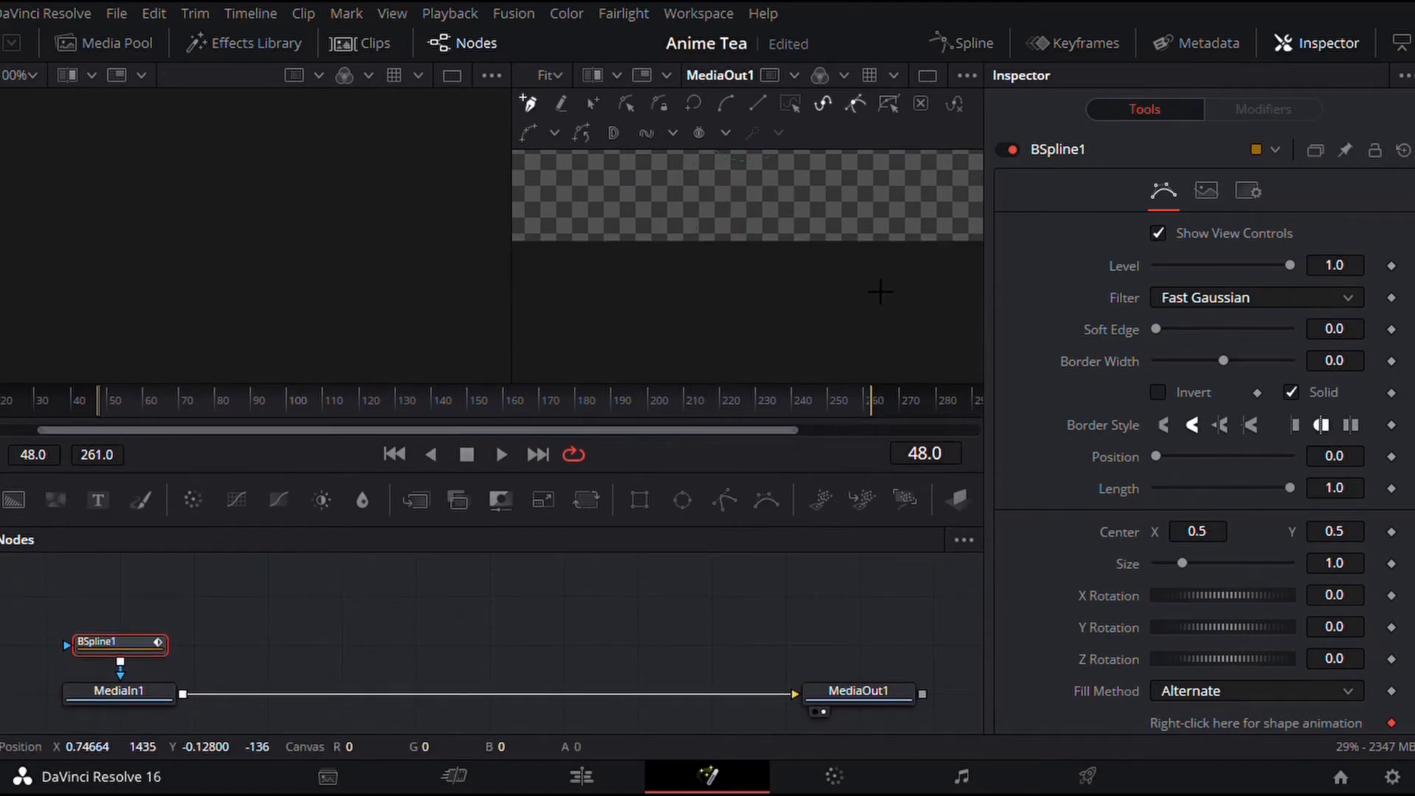
scroll(886, 301, "up", 1)
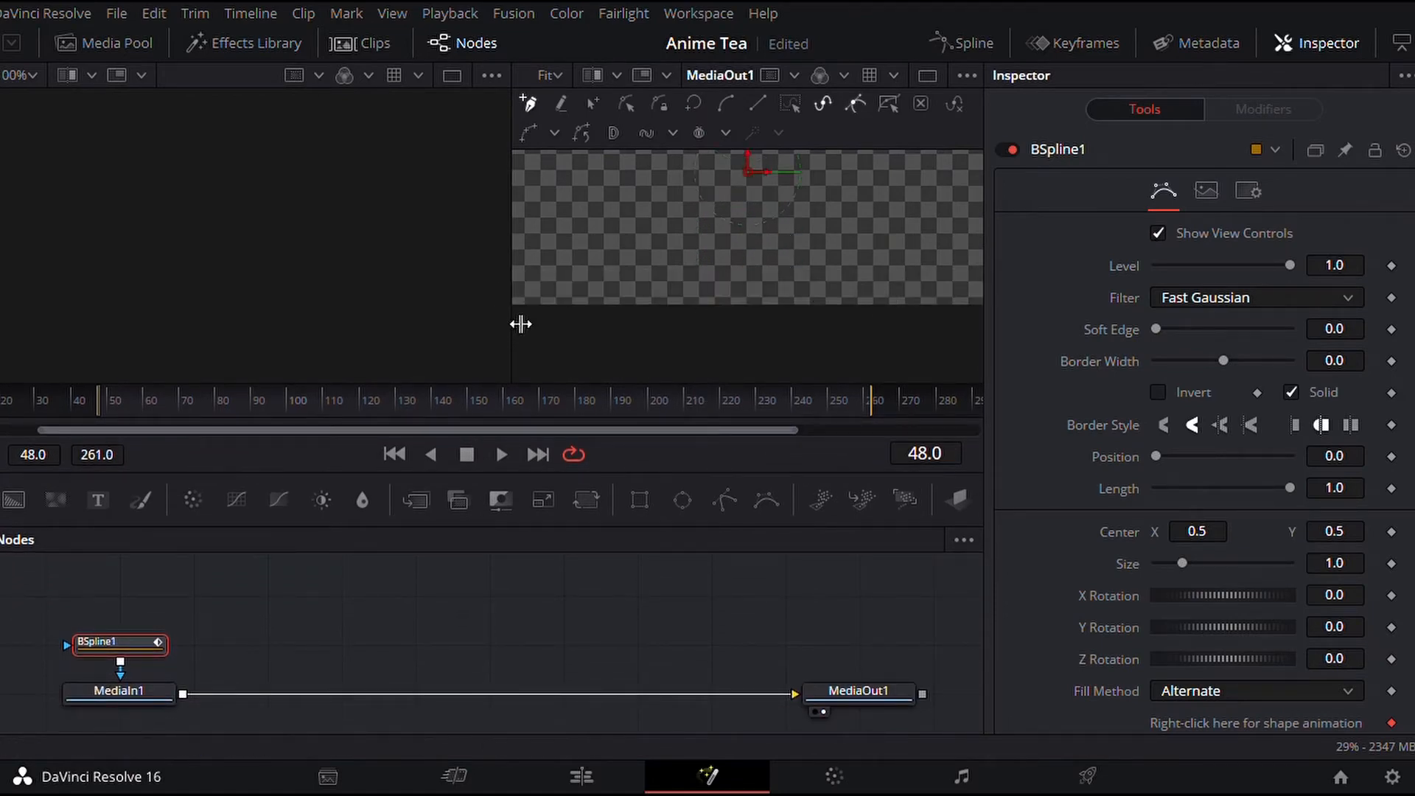
left_click_drag(521, 325, 229, 268)
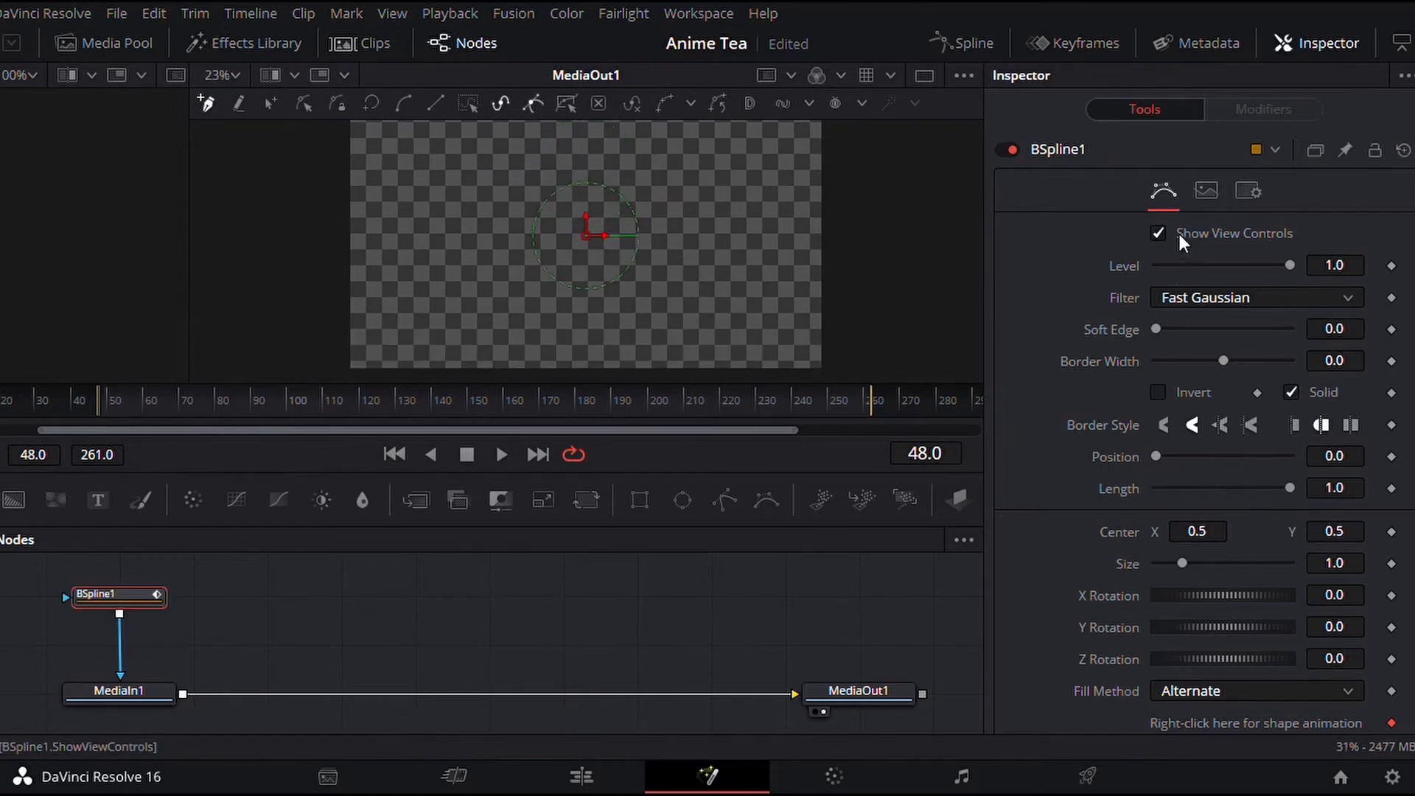
left_click(1158, 393)
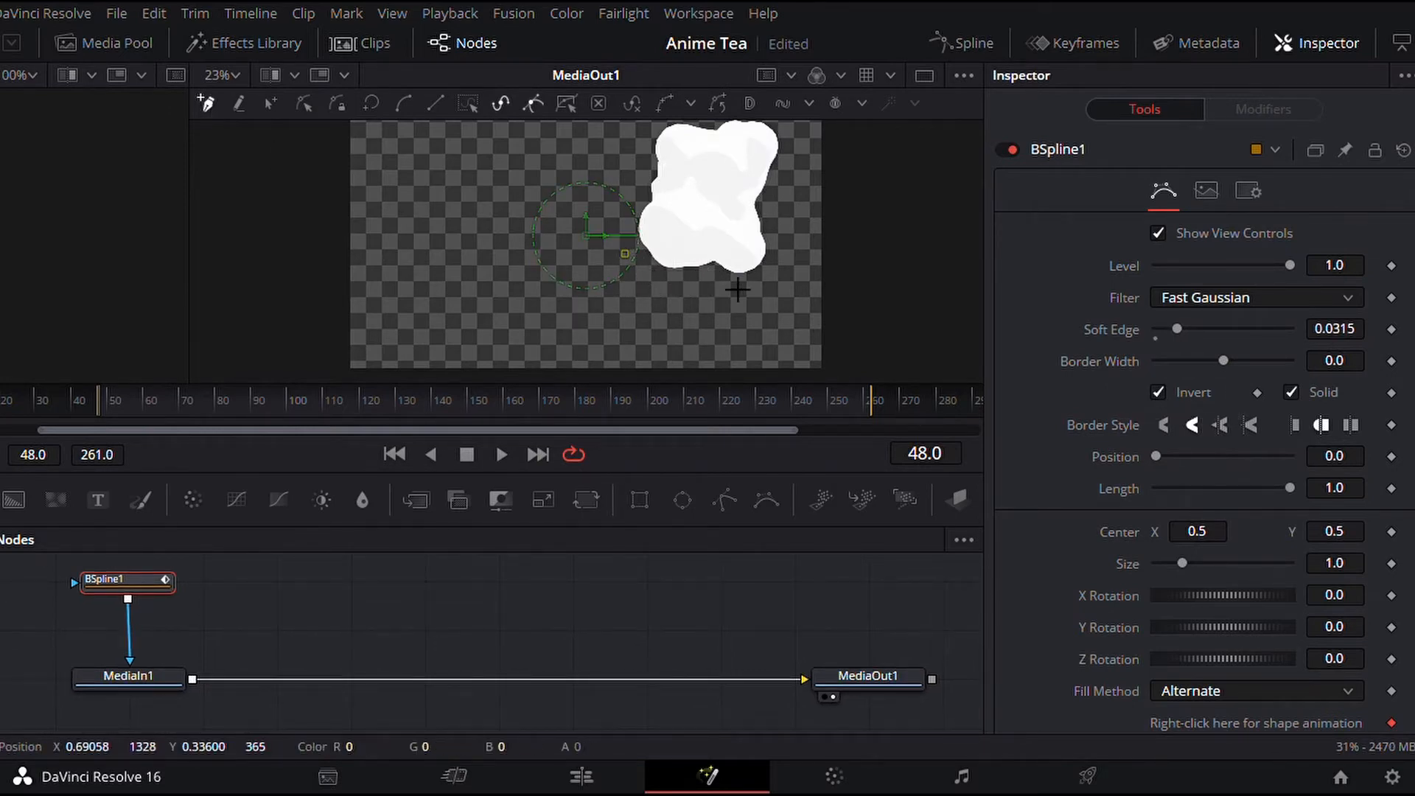
- Draw a closed B-Spline mask shape around the lower edge of the steam and the empty area below it
left_click(673, 256)
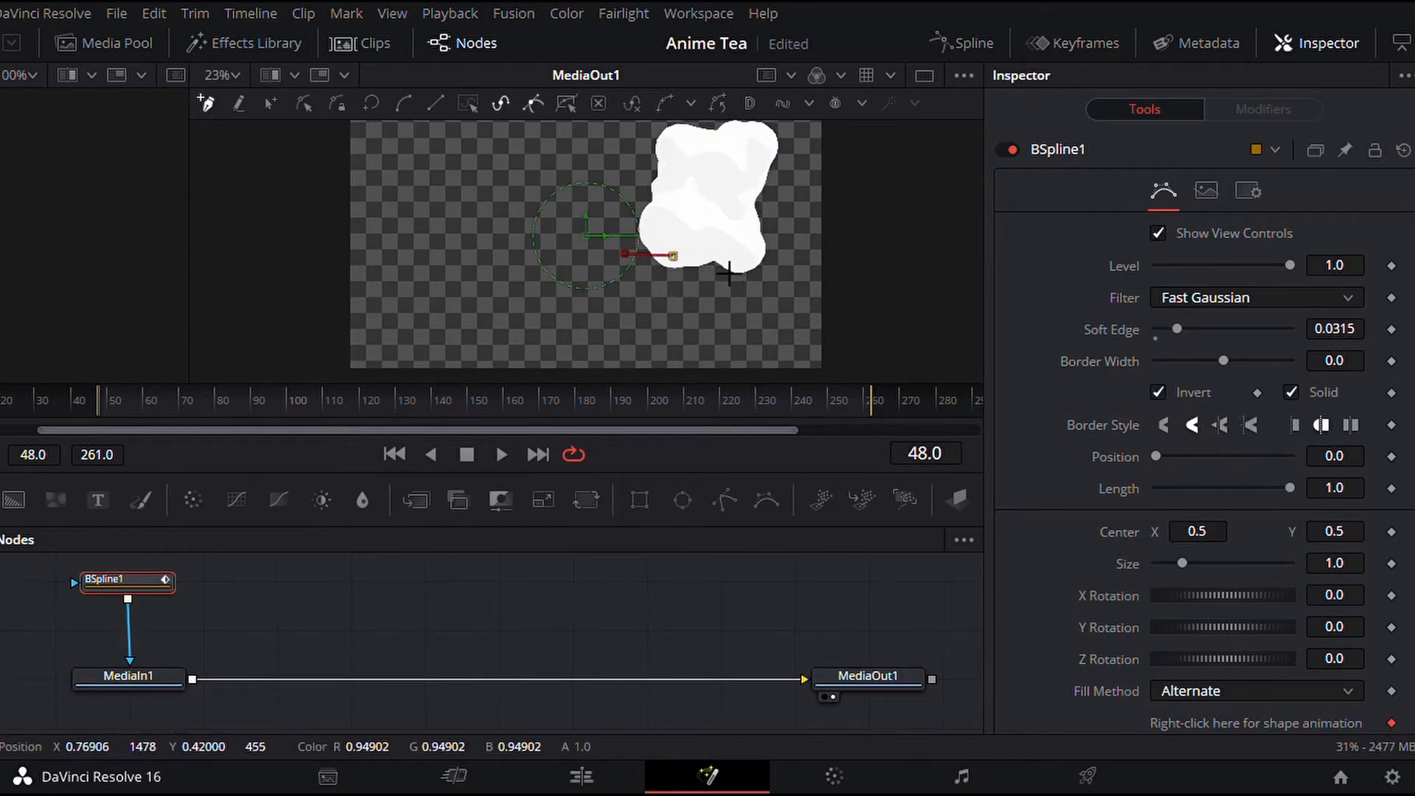
left_click(713, 256)
left_click(747, 256)
left_click(776, 264)
left_click(788, 298)
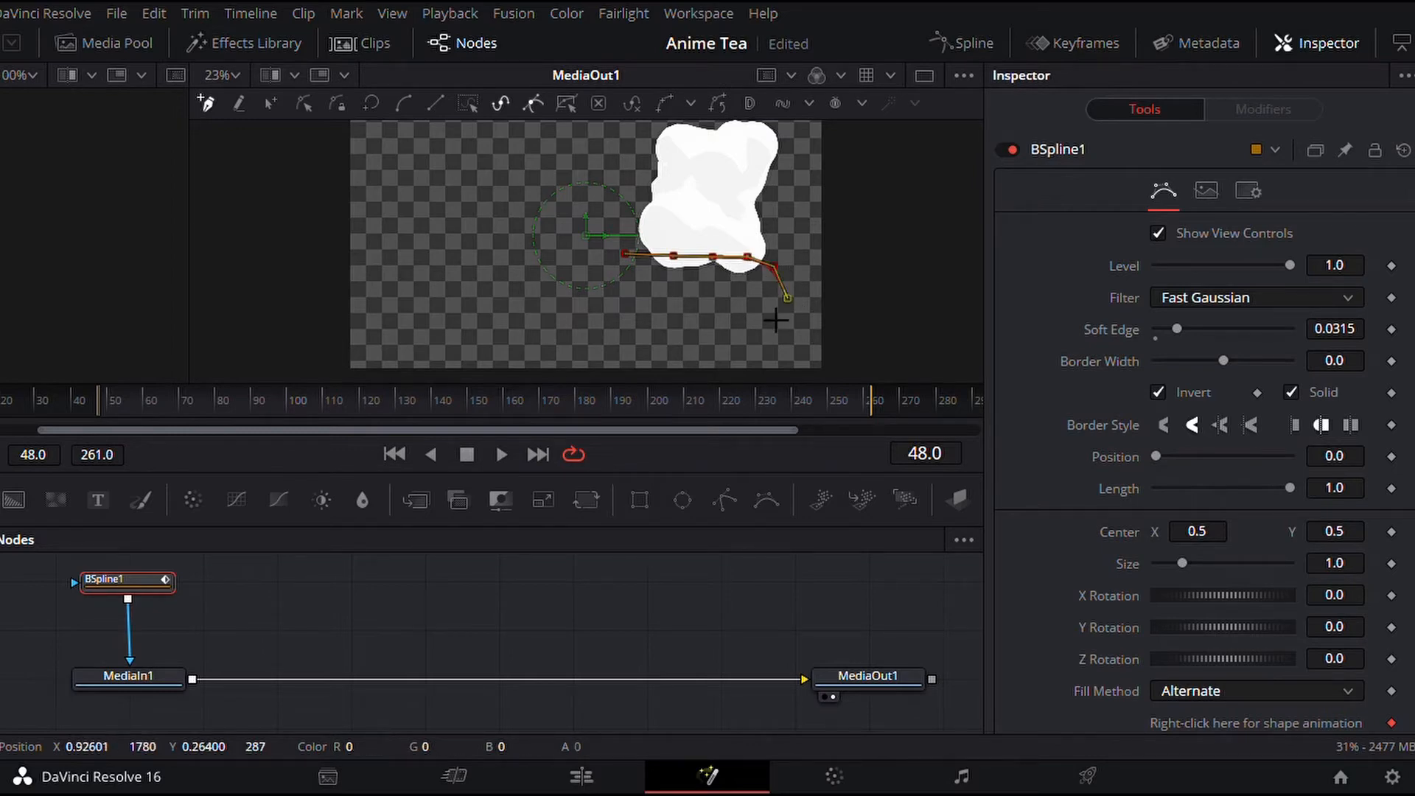
left_click(732, 313)
left_click(647, 312)
left_click(619, 292)
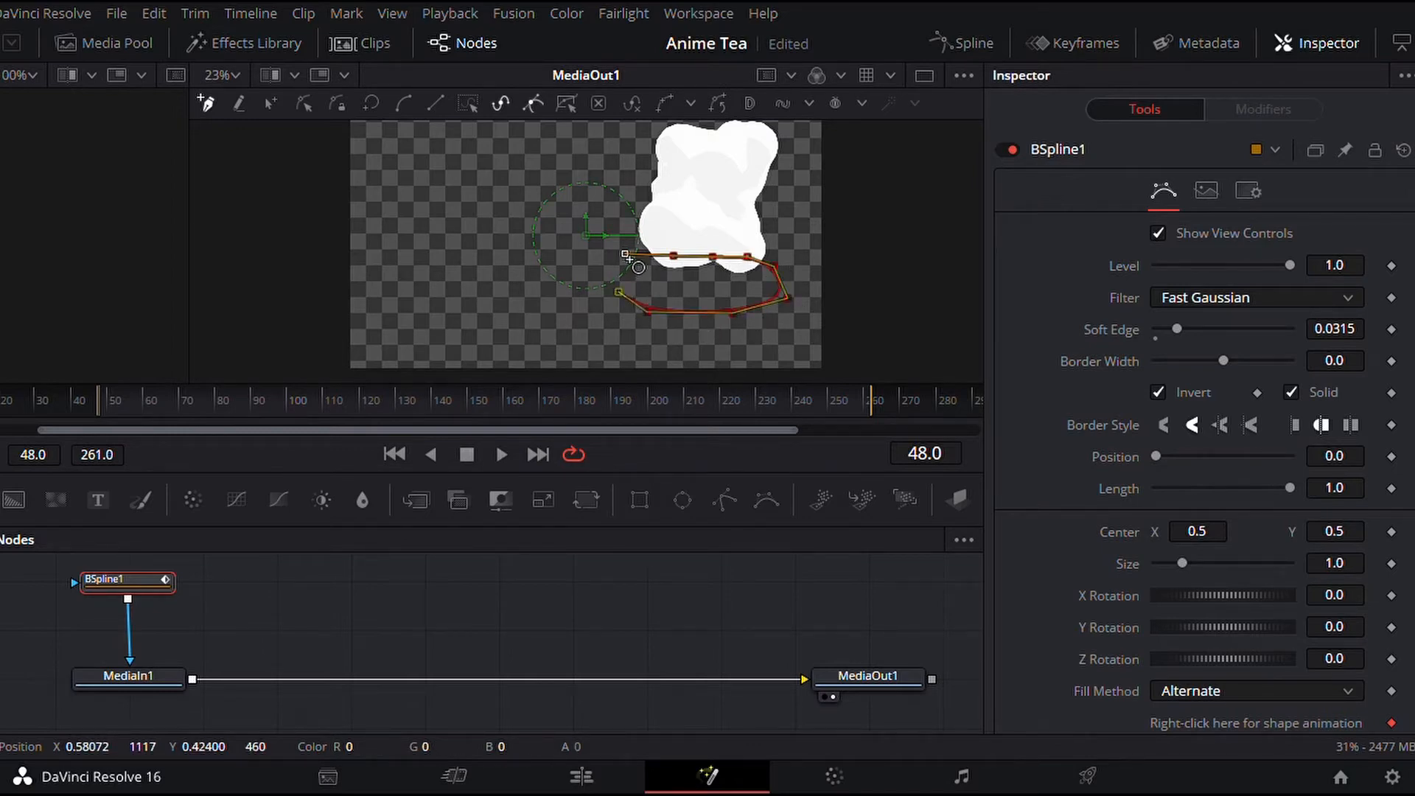
left_click(626, 254)
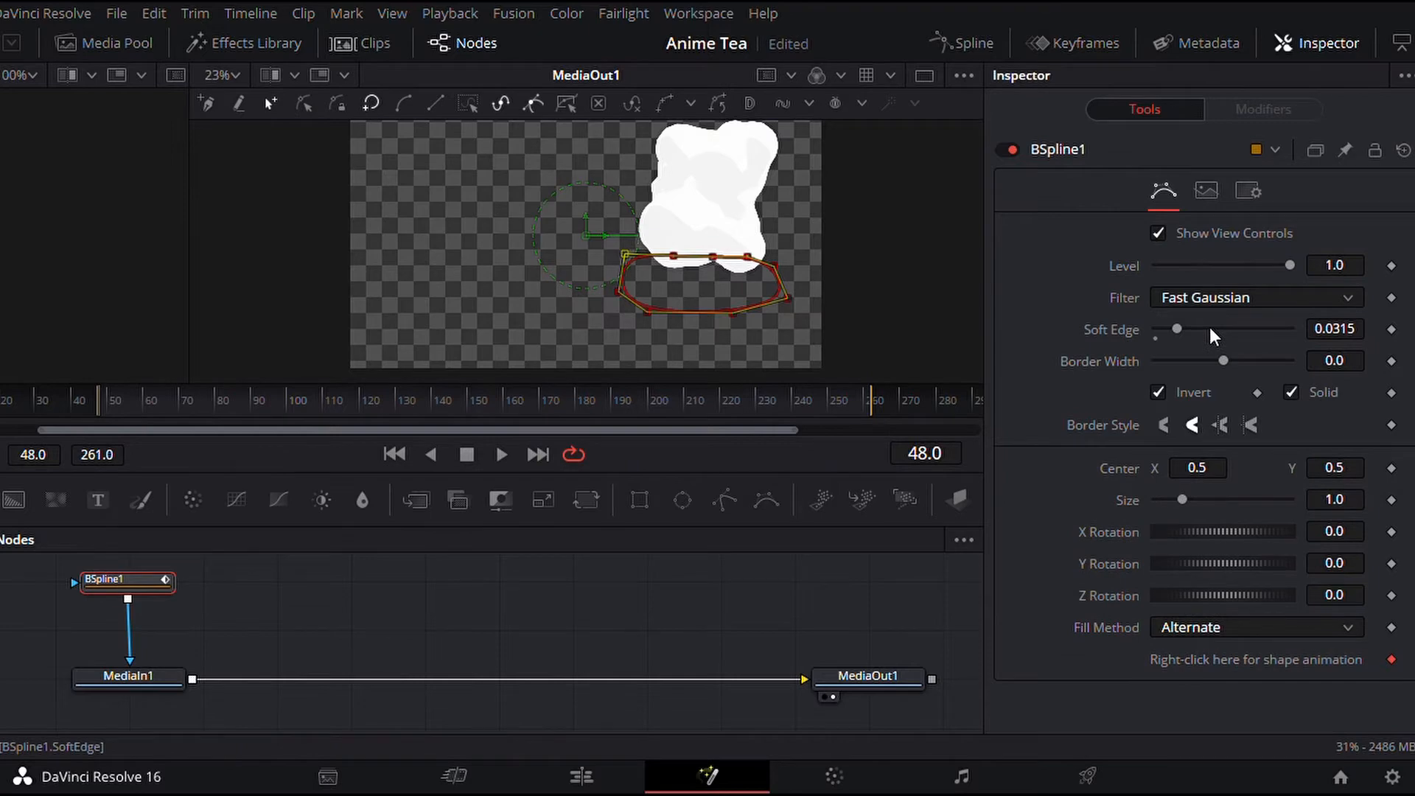
- Set the mask's Soft Edge to 0.0835 and reshape its upper edge higher and wider, with its centre at X 0.459641, Y 0.472
left_click_drag(1179, 331, 1215, 334)
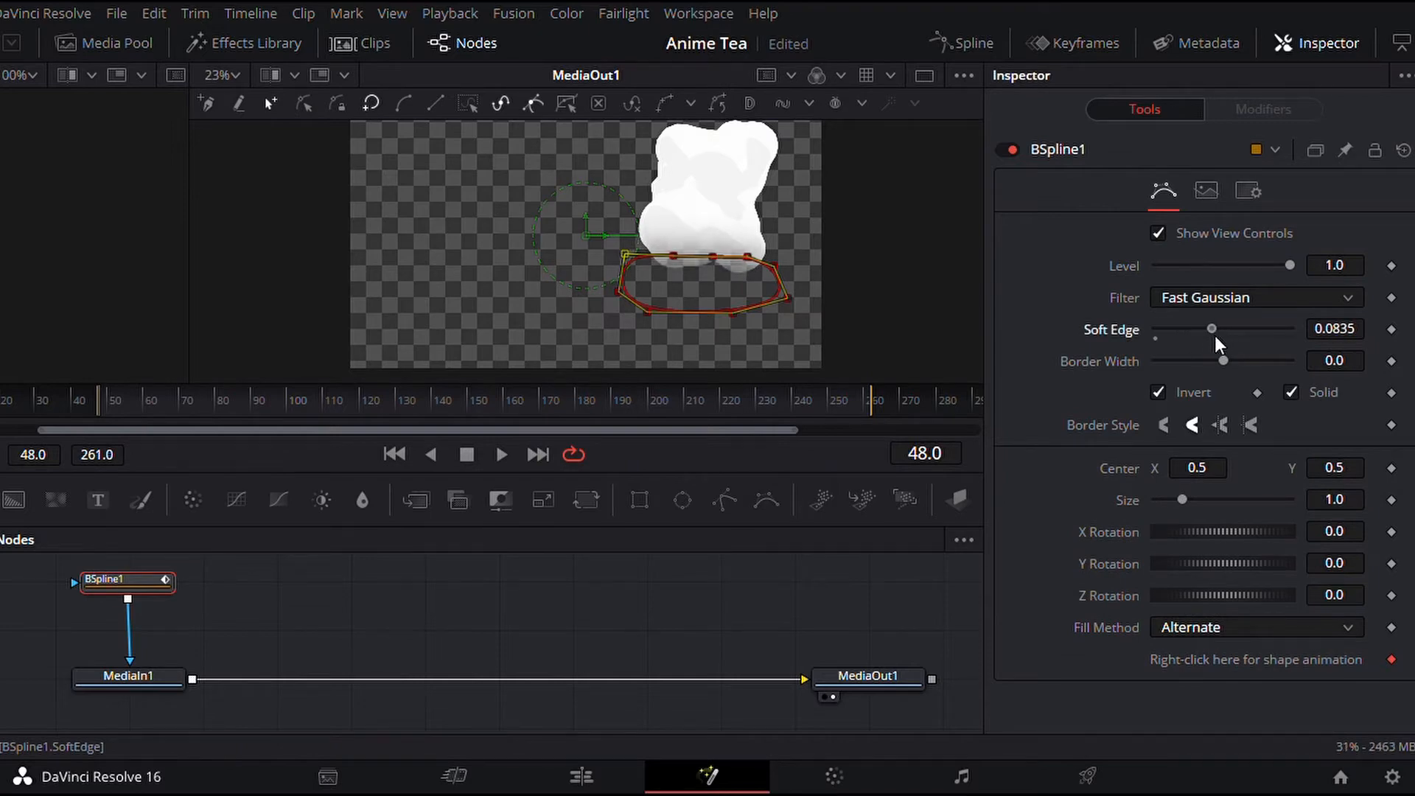
left_click_drag(674, 256, 677, 231)
left_click_drag(713, 256, 819, 264)
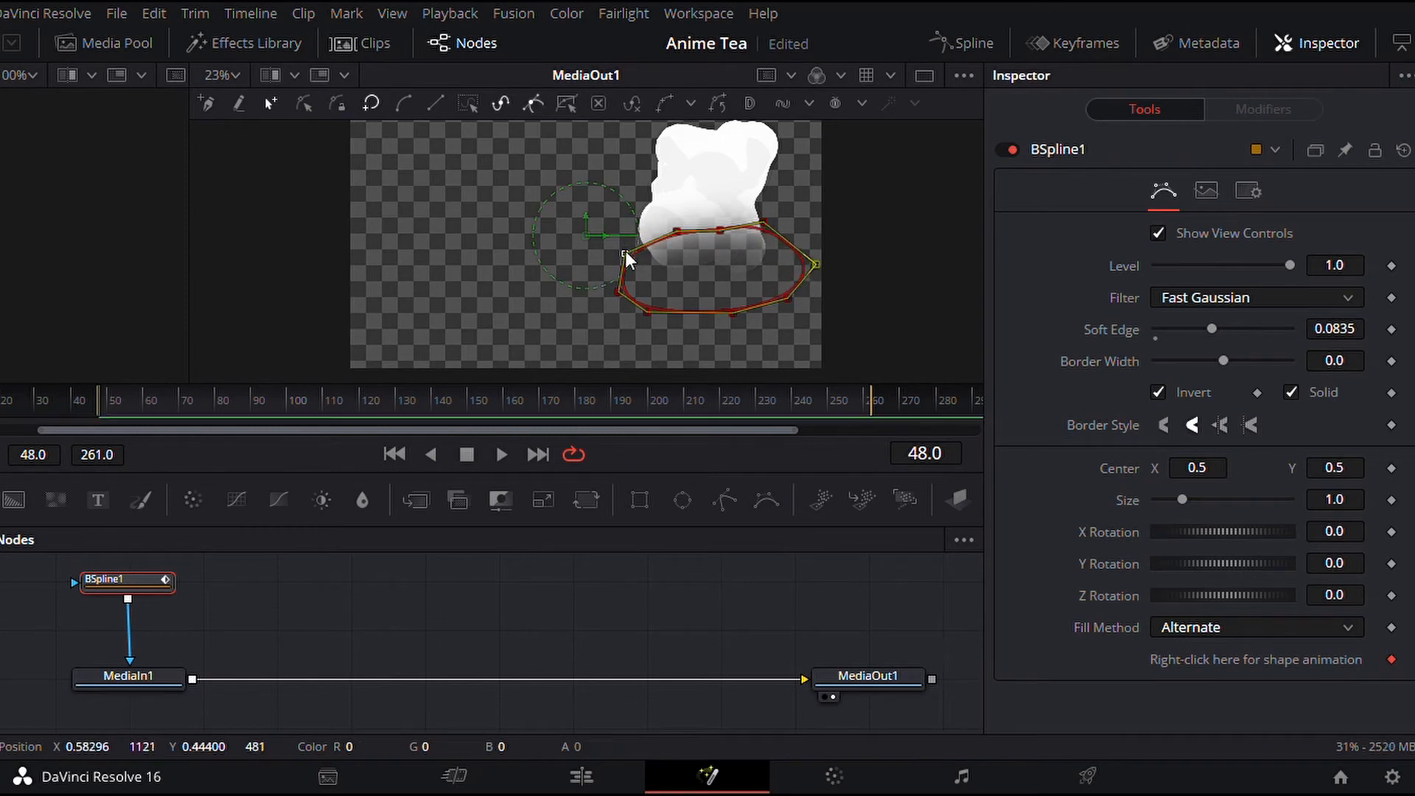
left_click_drag(626, 253, 611, 236)
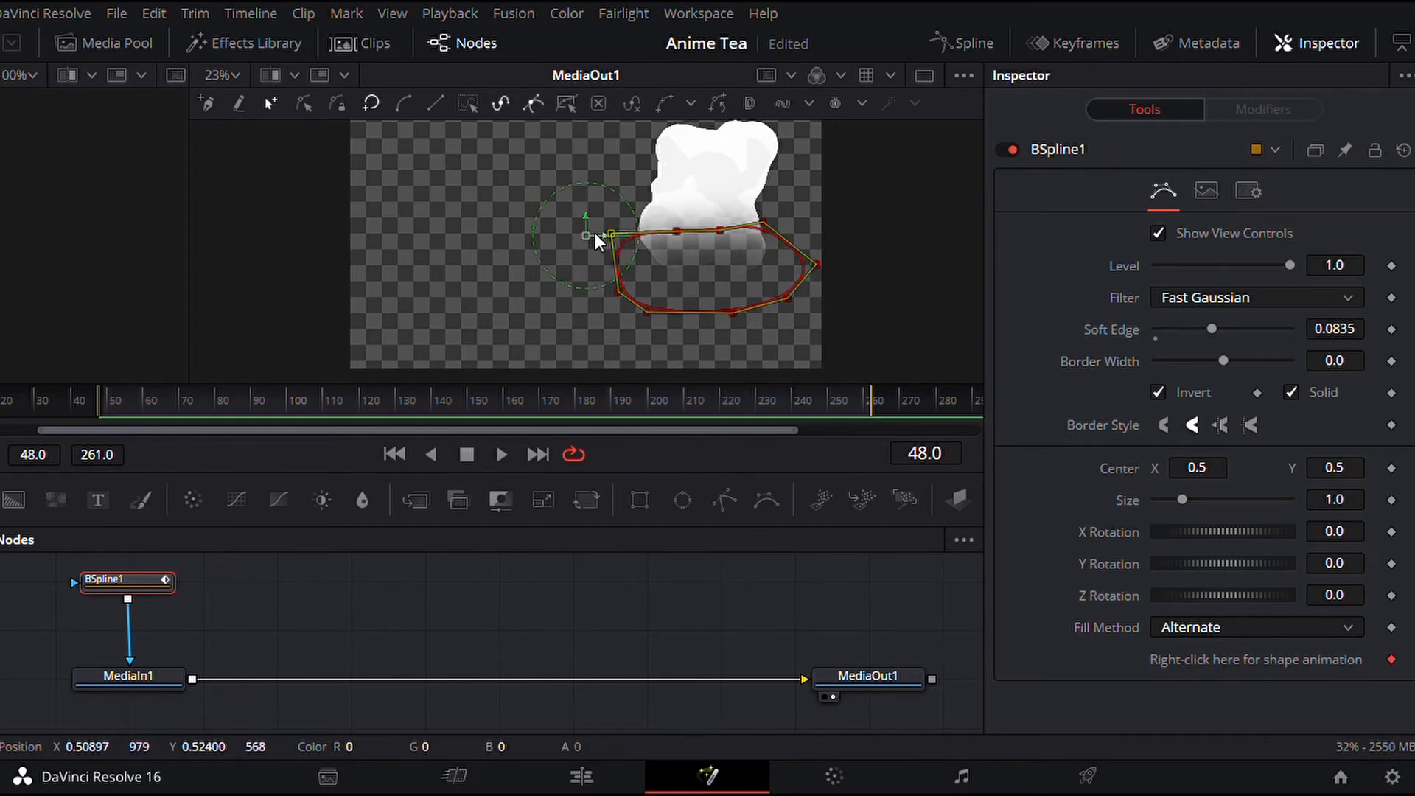
left_click_drag(600, 233, 573, 224)
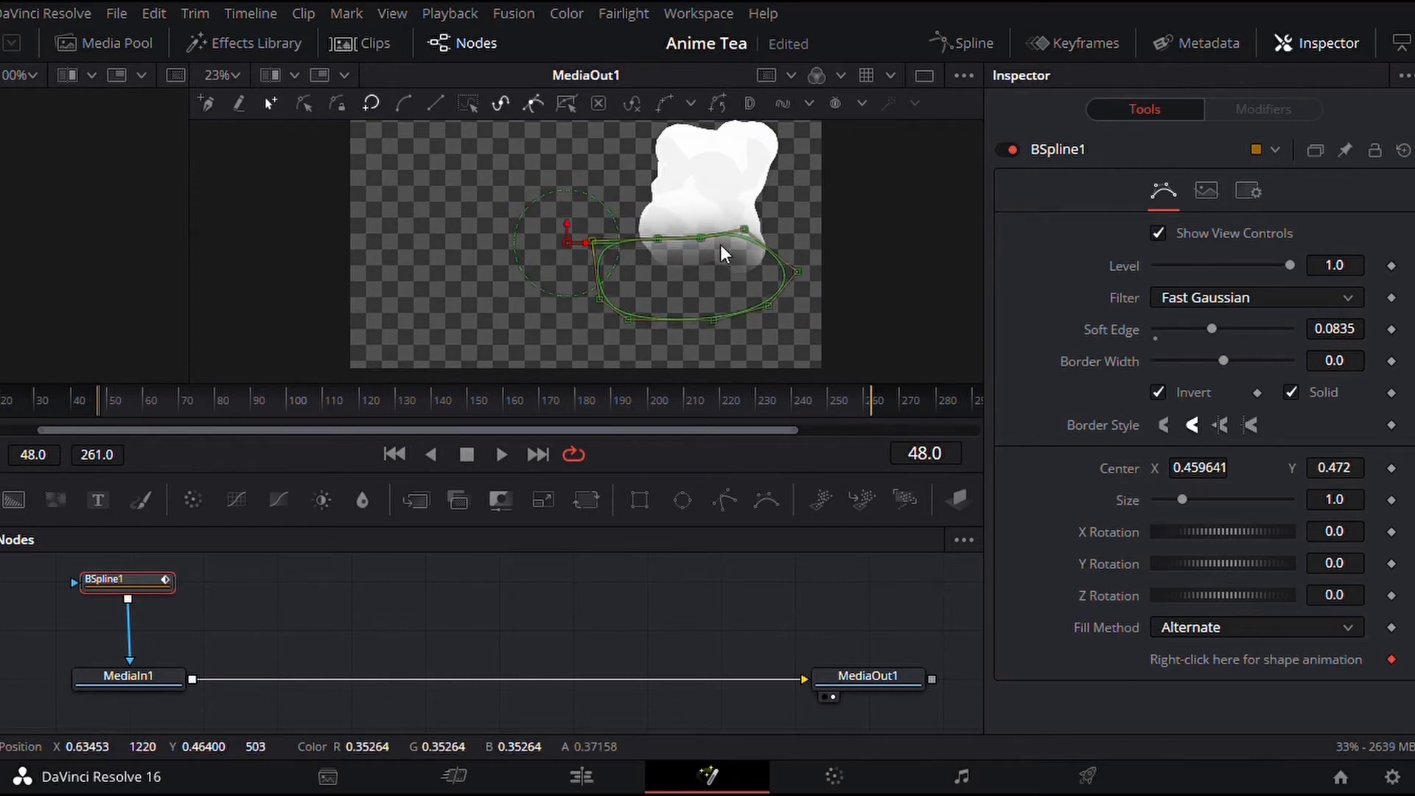
left_click_drag(744, 230, 802, 237)
- Set the mask's Soft Edge to 0.0819 and Border Width to 0.019, and adjust the points on its left side
left_click_drag(1209, 326, 1229, 351)
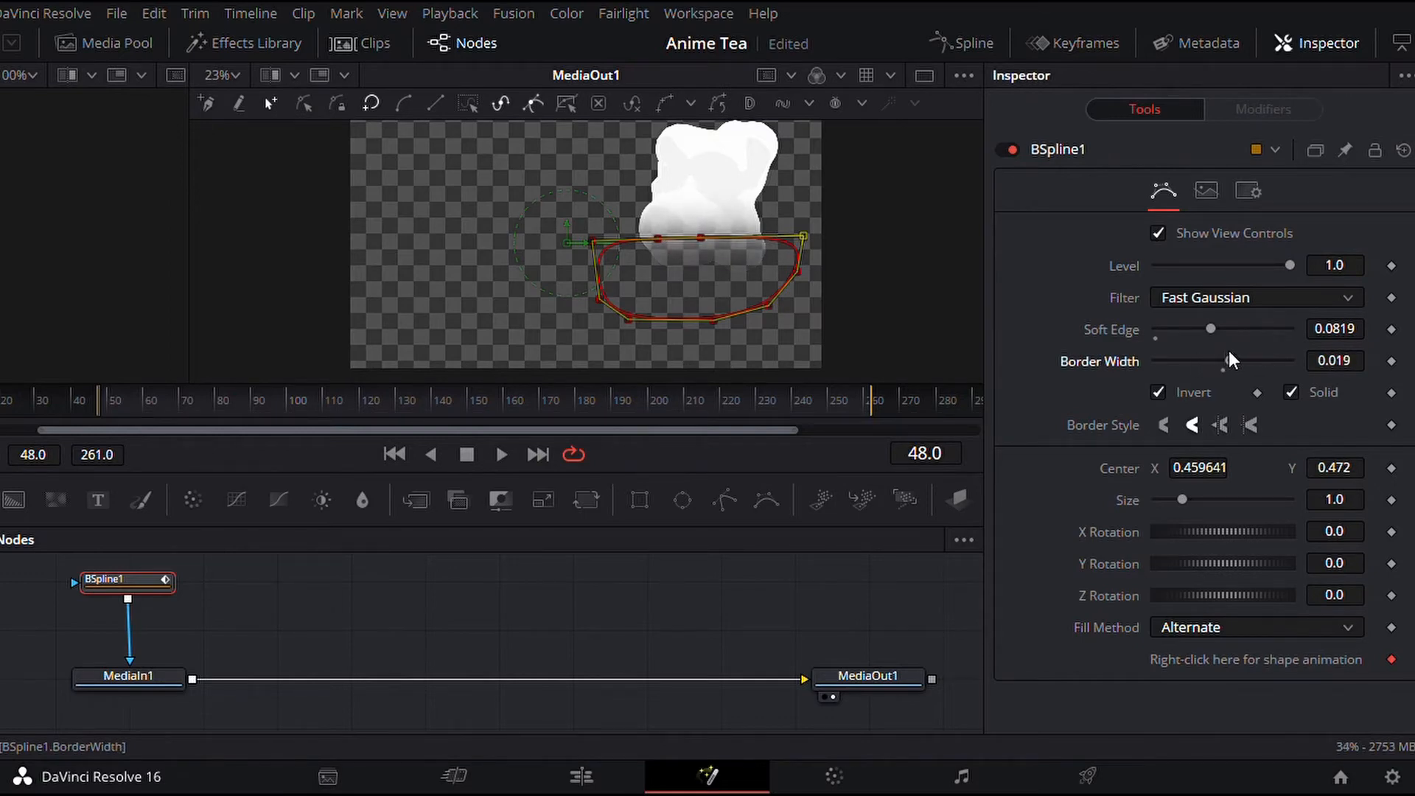
left_click_drag(592, 240, 612, 215)
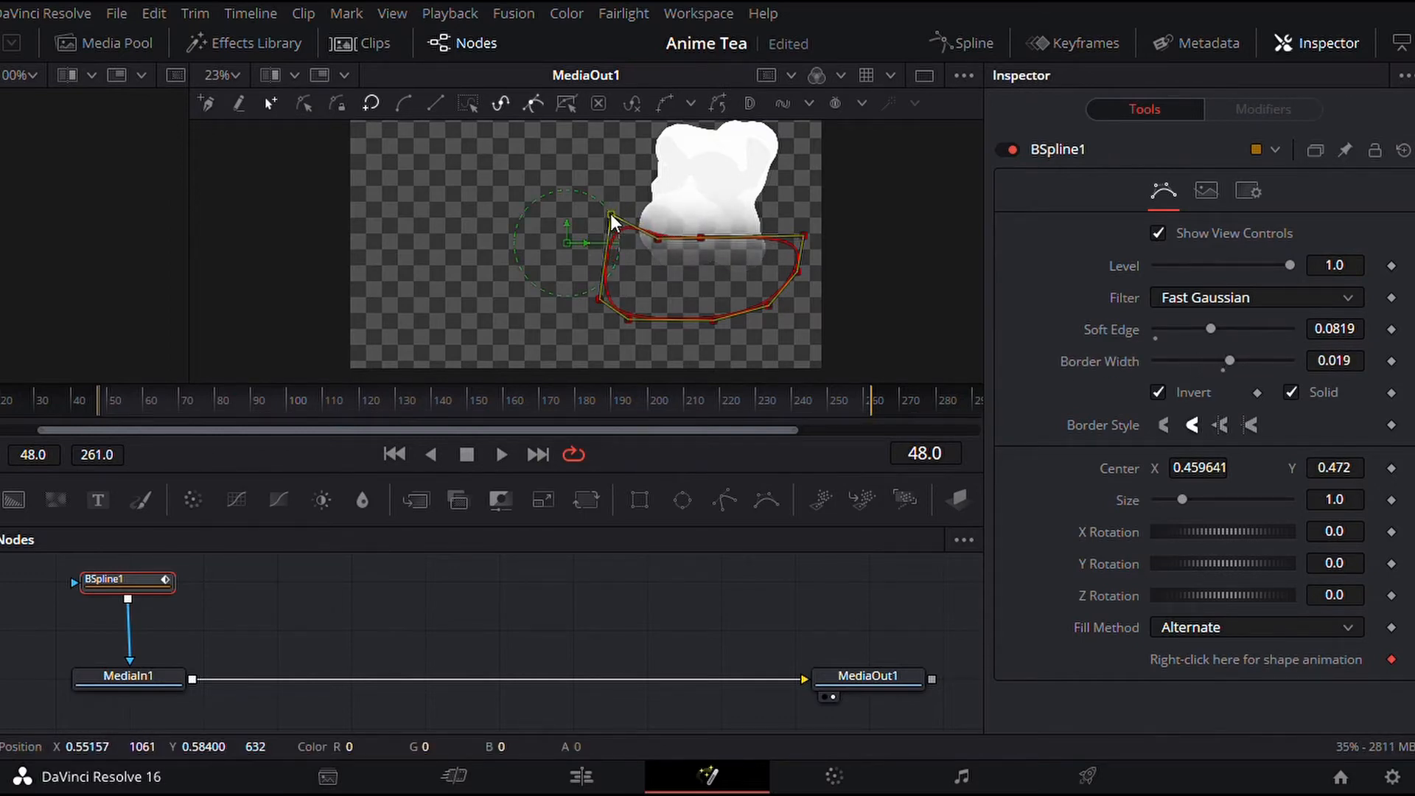
left_click(604, 272)
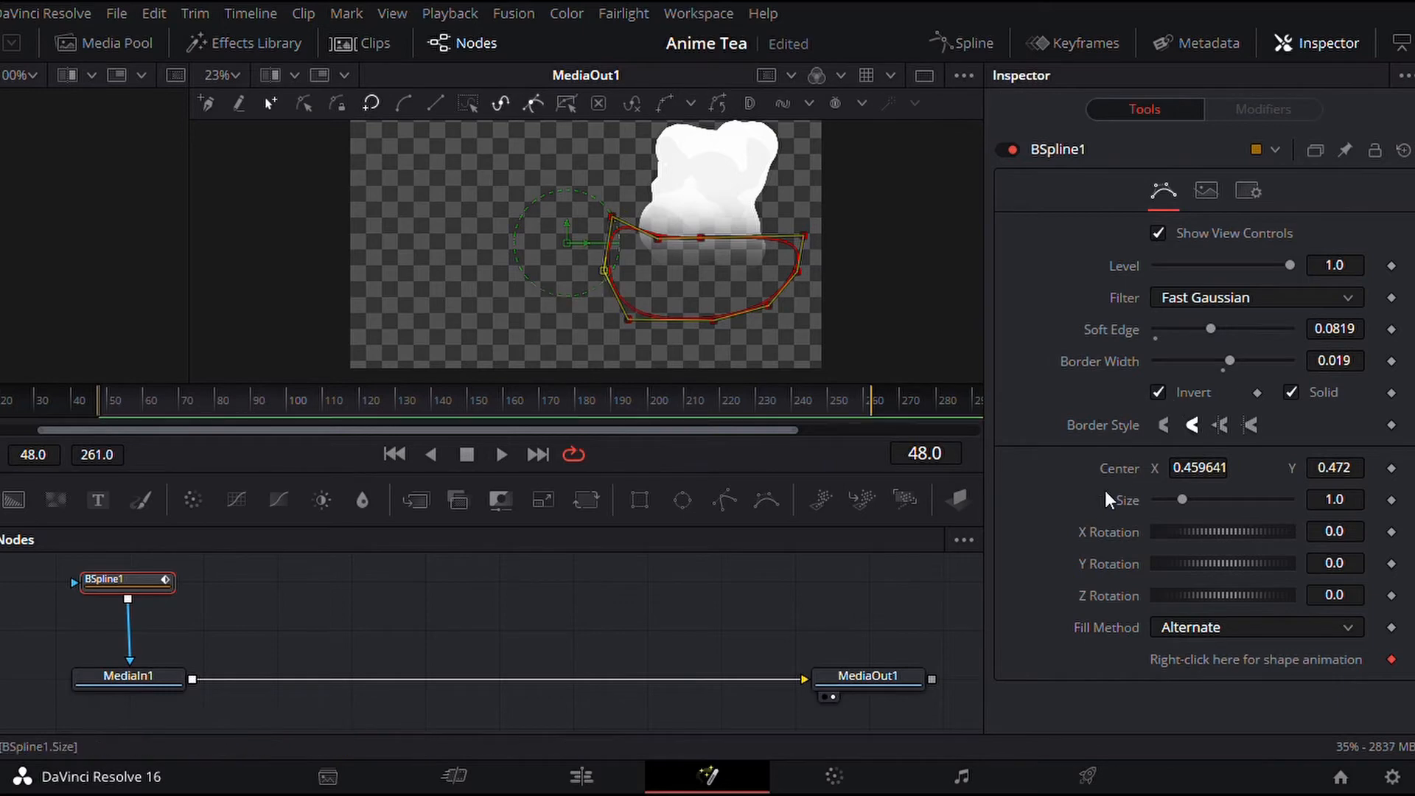
- Try a slightly larger mask size of 1.063 and reset the Size to 1
left_click_drag(1182, 500, 1187, 501)
left_click(1339, 500)
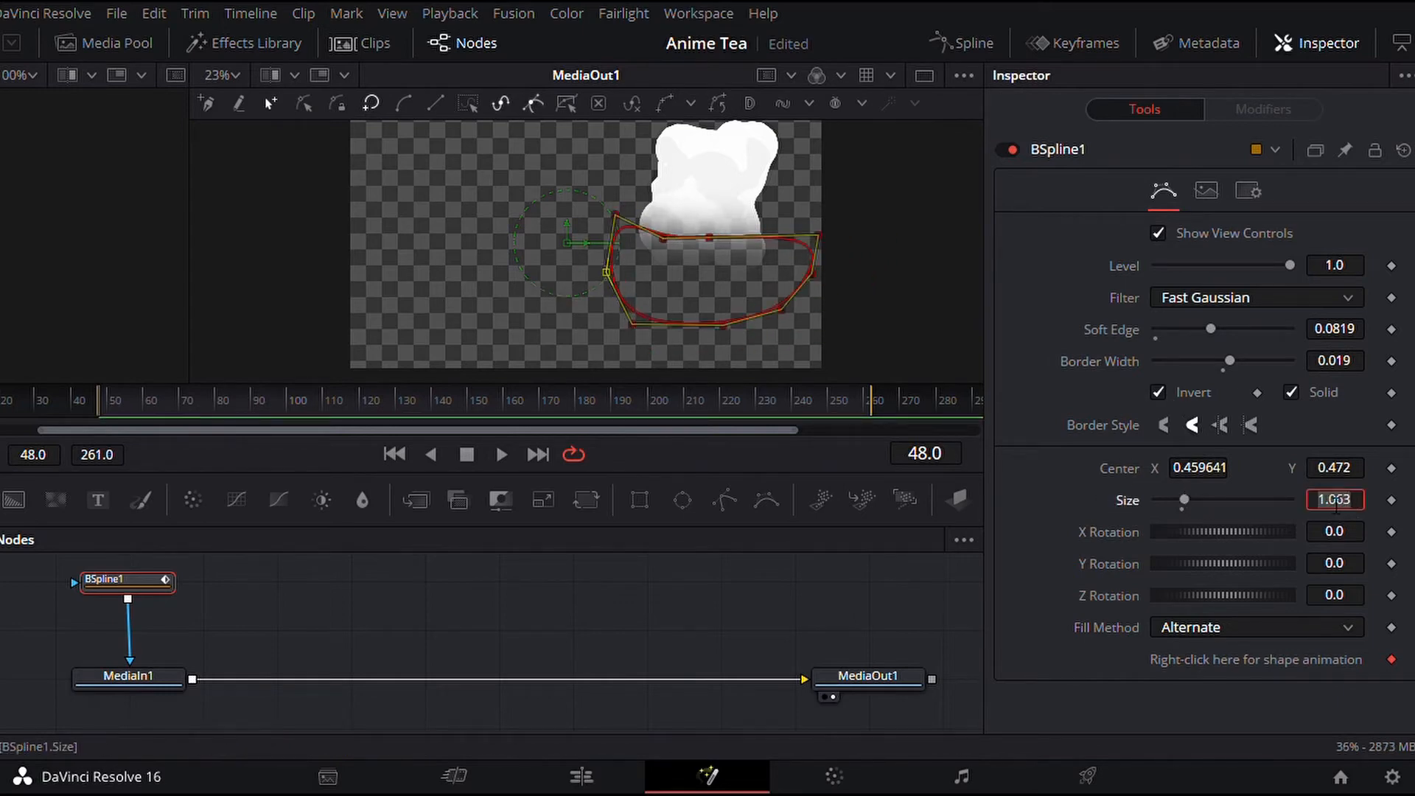
type("1")
key("Tab")
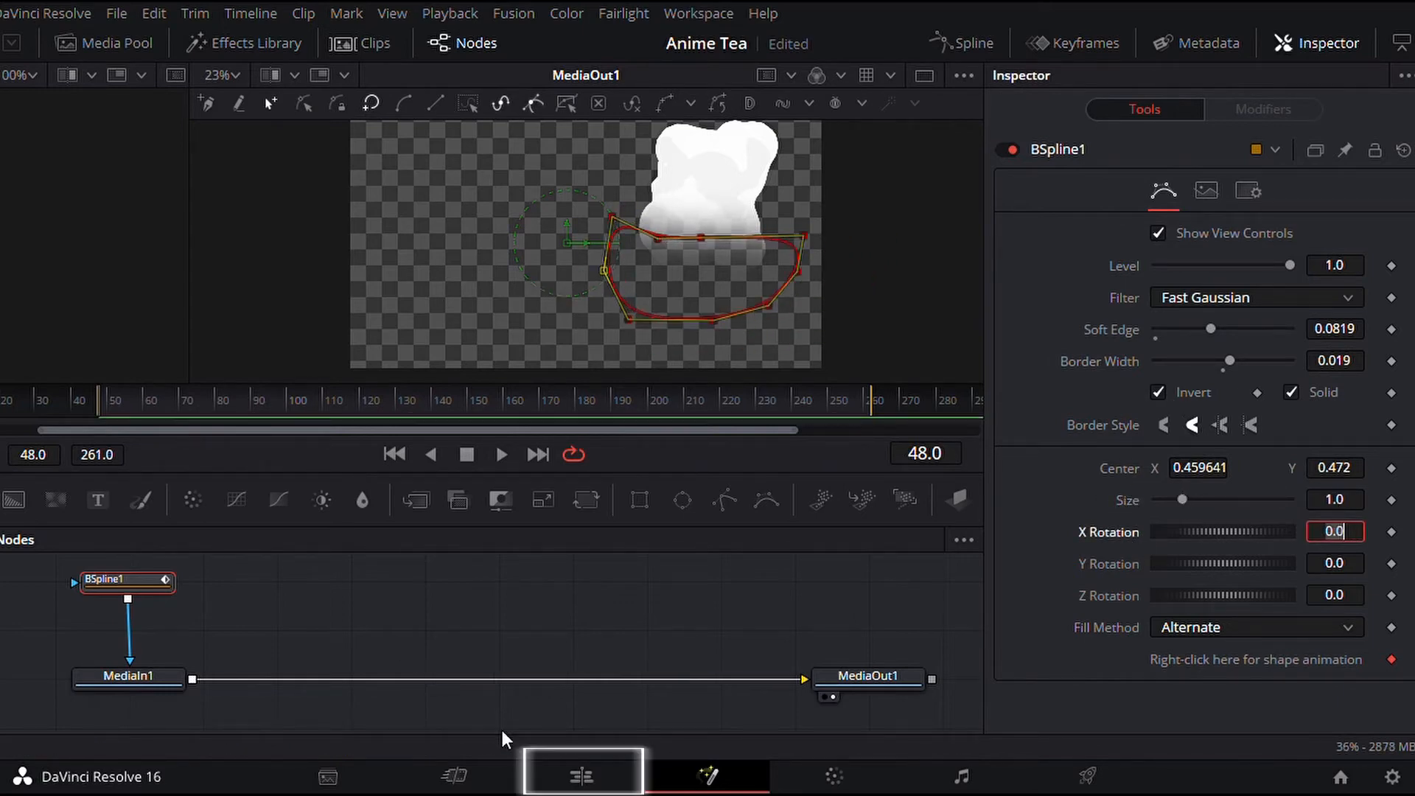
- Return to the edit timeline and set the steam clip's vertical position to 15 and its composite mode to Normal
left_click(580, 777)
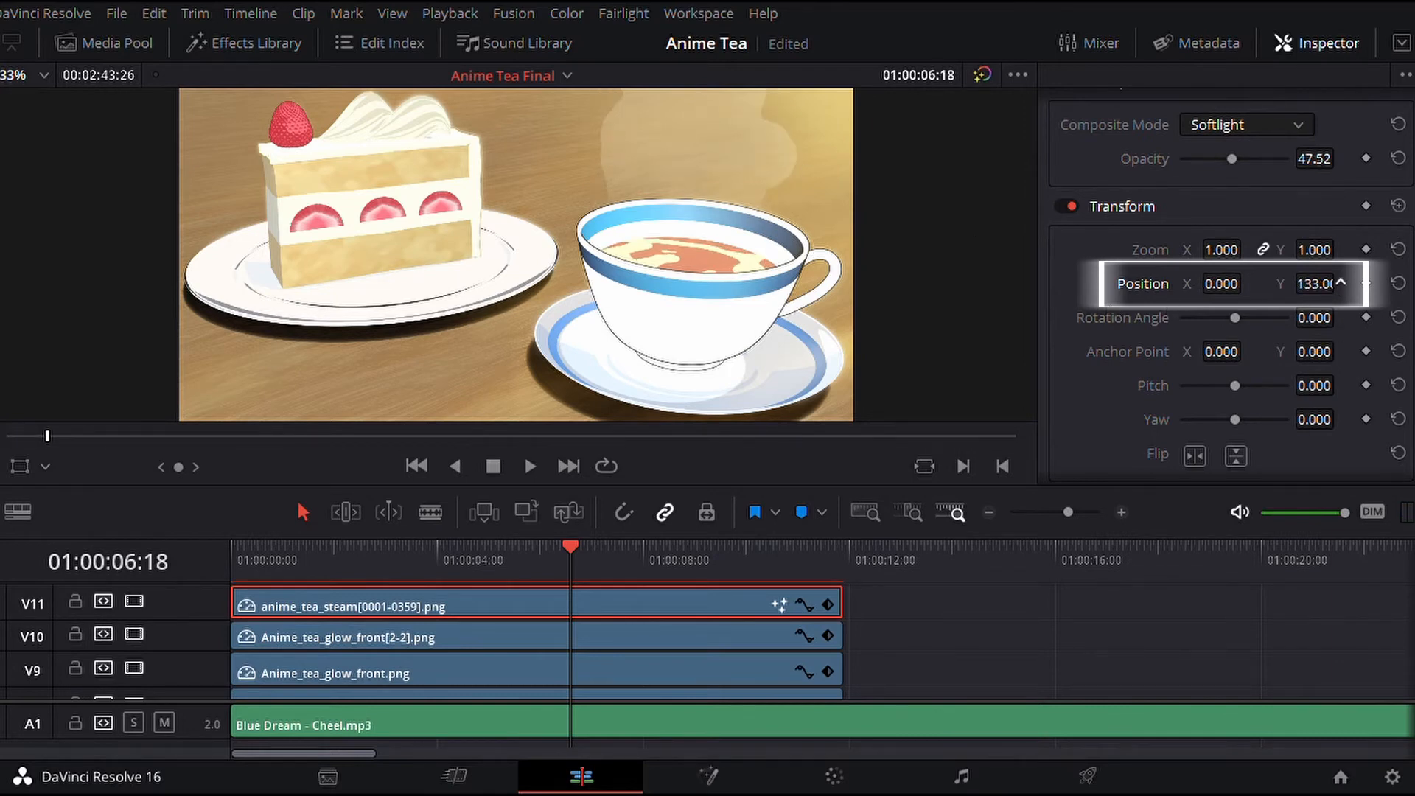
left_click_drag(1315, 284, 1228, 284)
scroll(829, 258, "up", 2)
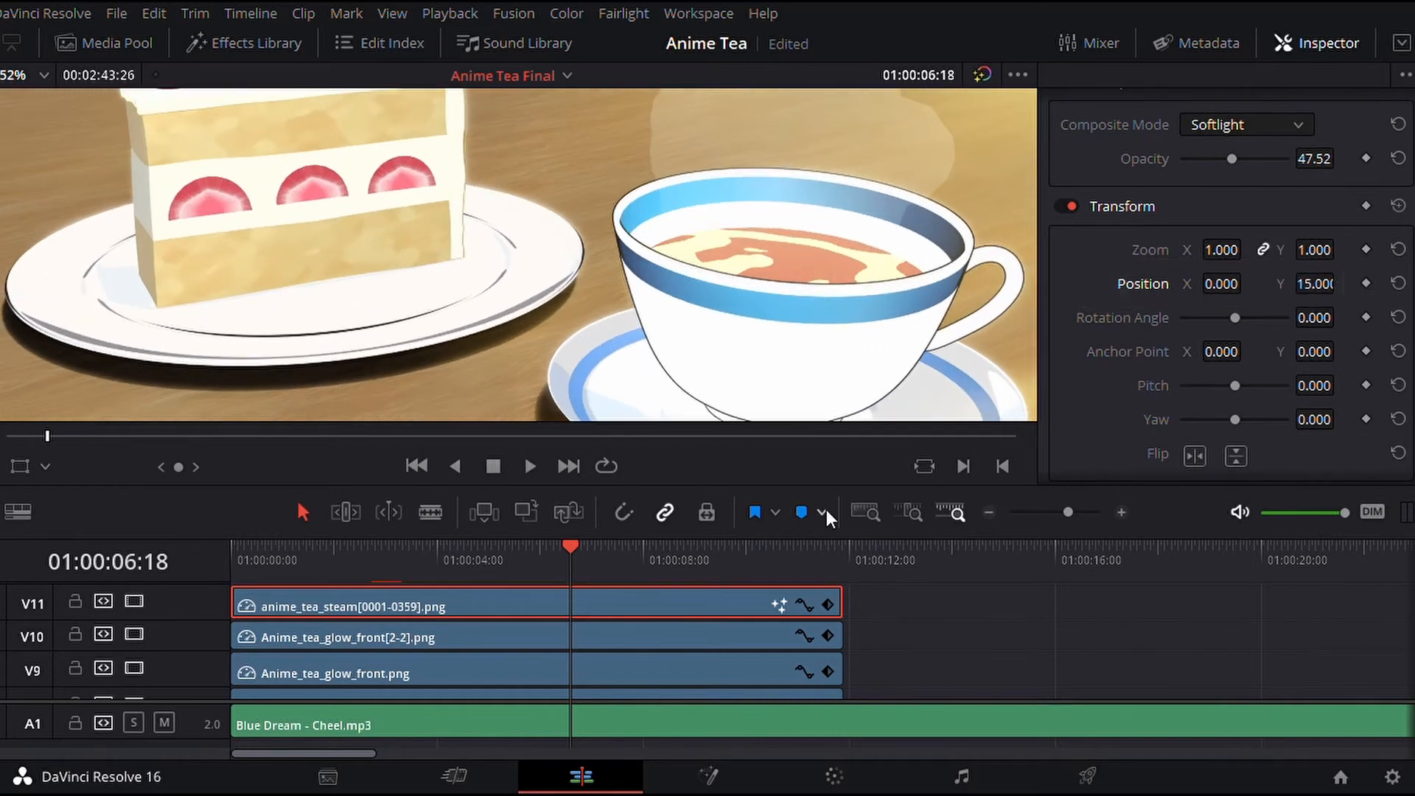
left_click_drag(626, 550, 755, 557)
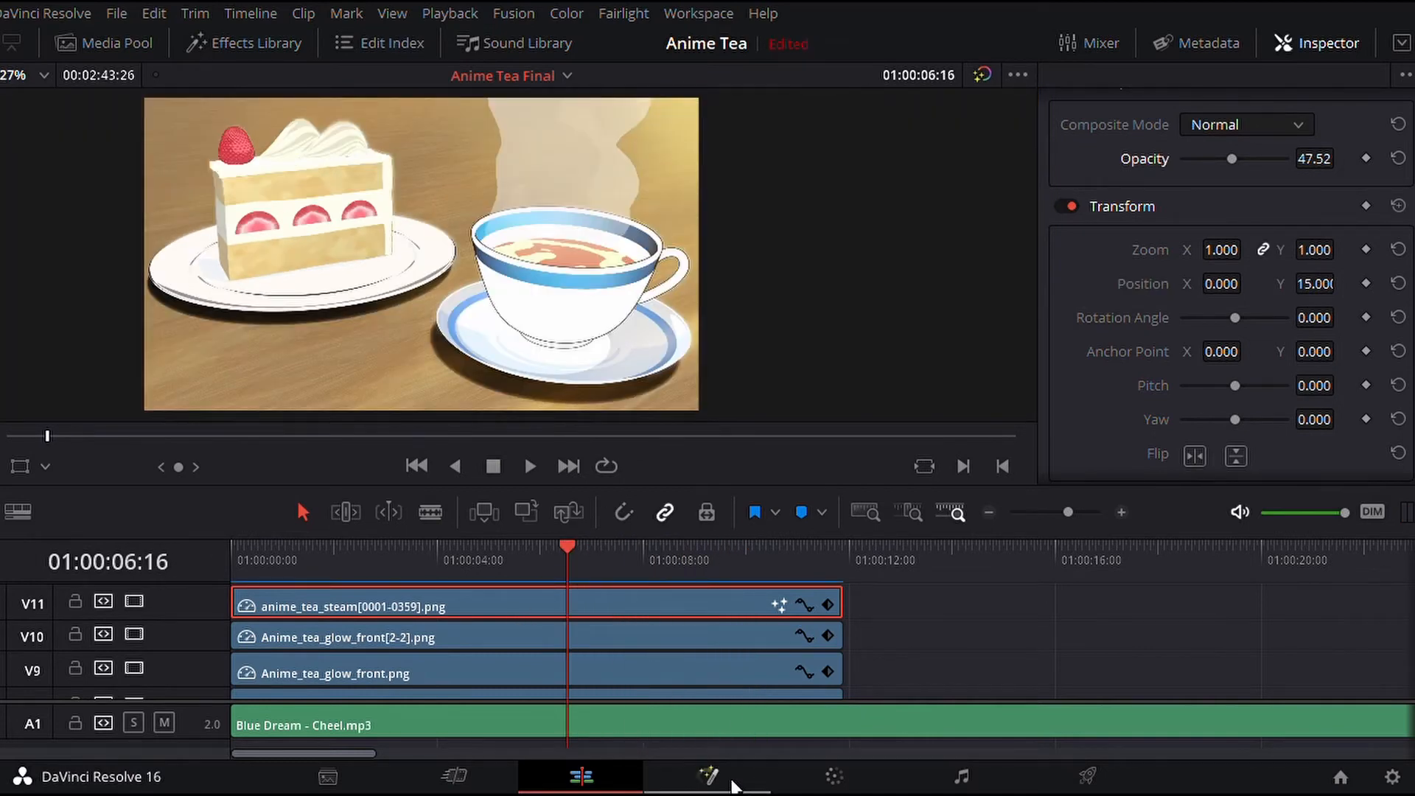
- Add a second B-spline mask to the steam clip in Fusion and draw it closed around the steam's upper end with a wavy lower edge
left_click(718, 779)
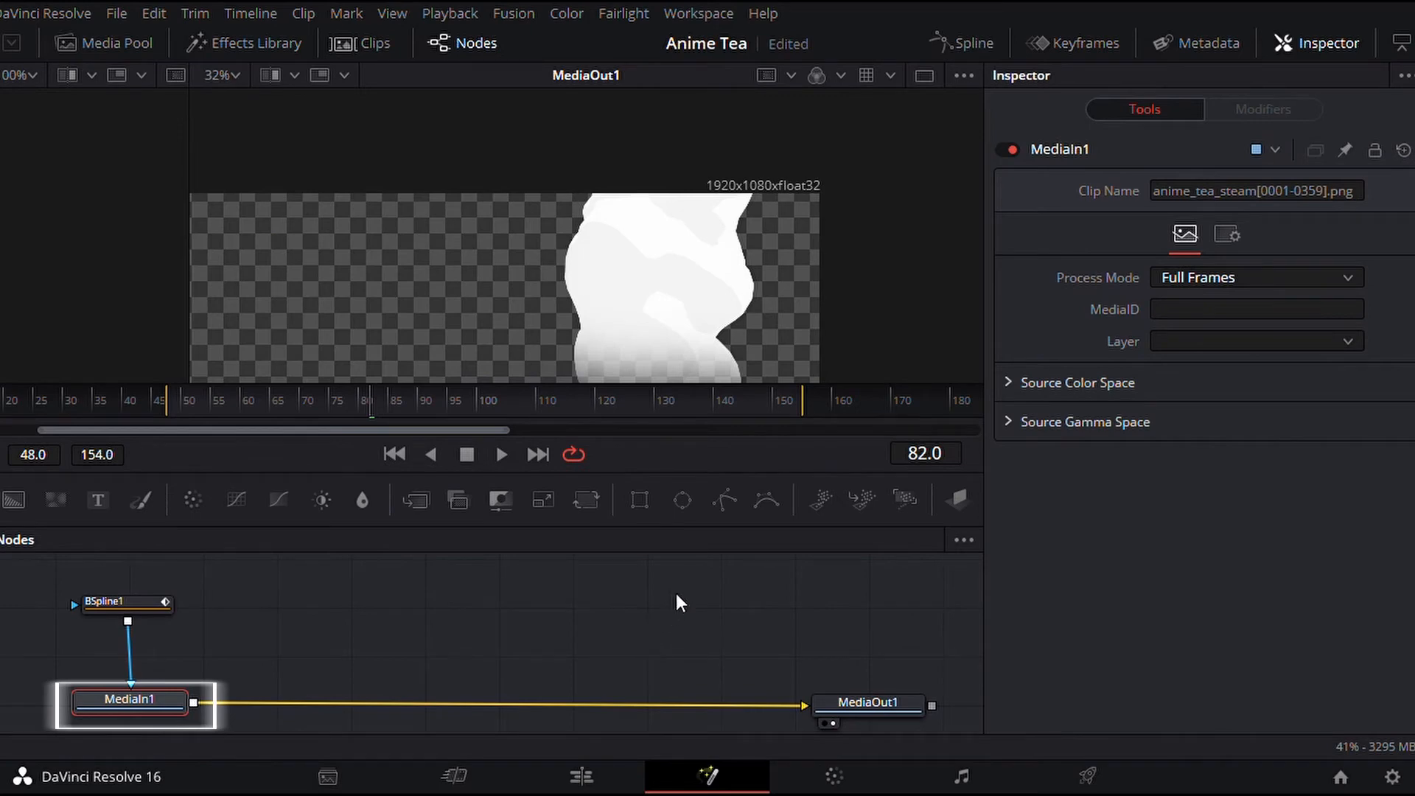
left_click(762, 499)
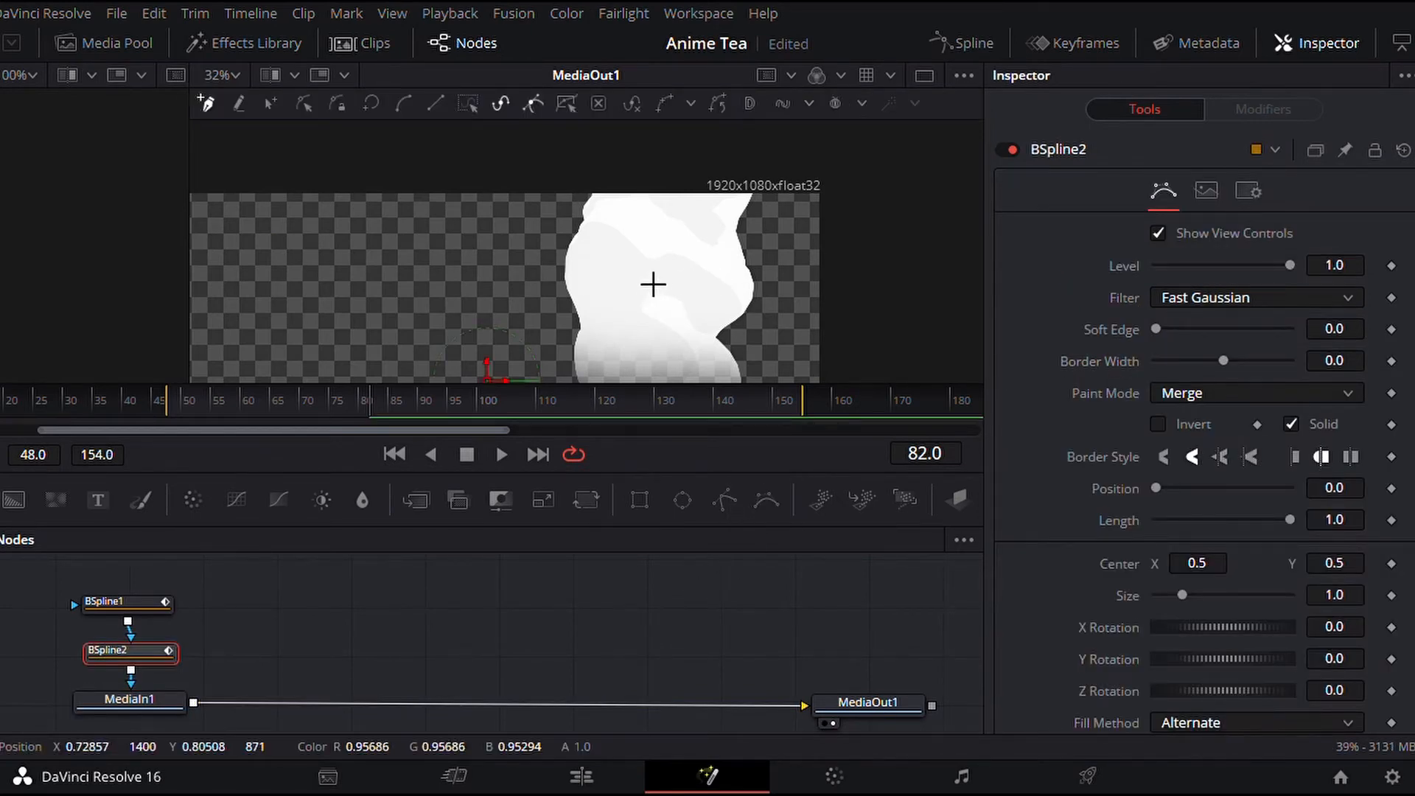
left_click(550, 238)
left_click(581, 232)
left_click(606, 246)
left_click(639, 252)
left_click(662, 235)
left_click(705, 227)
left_click(722, 237)
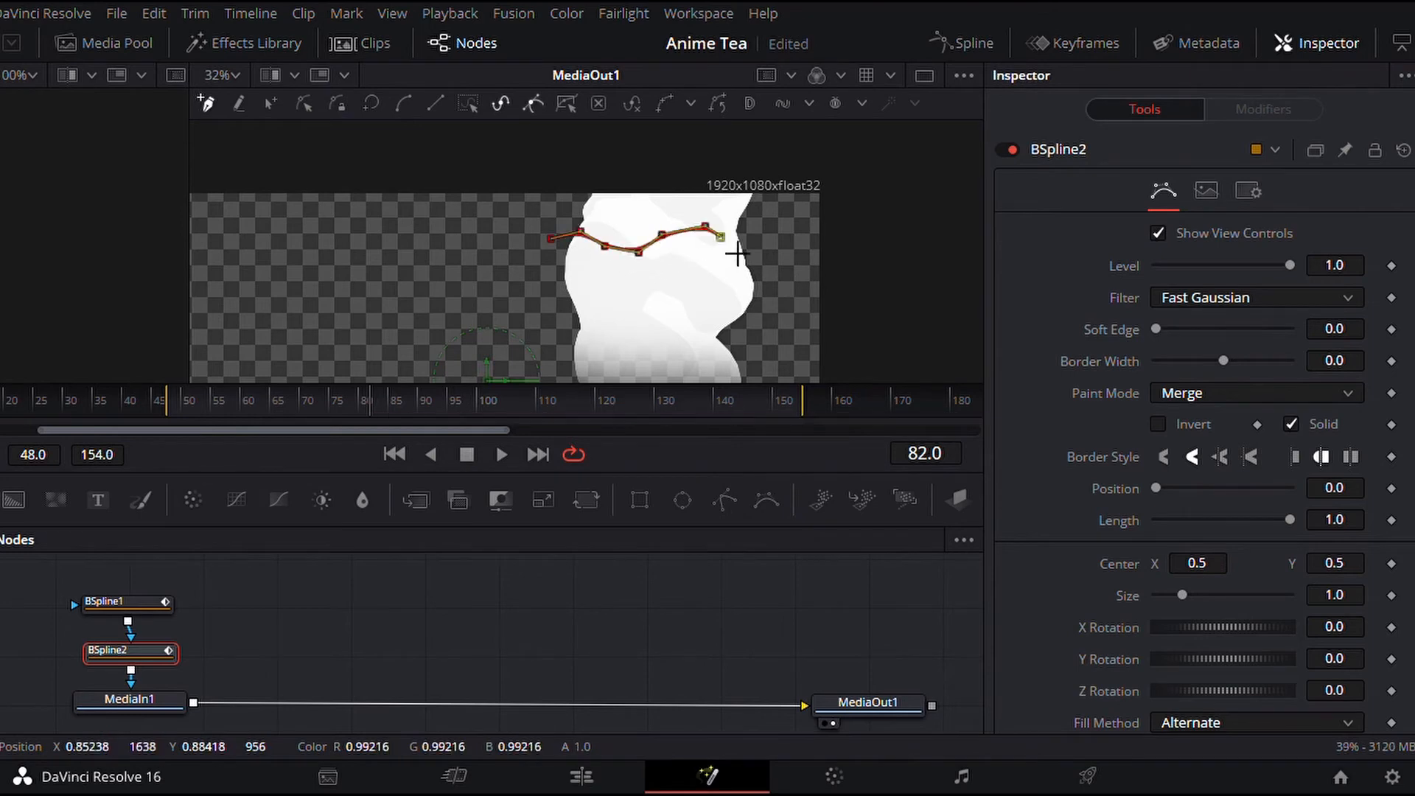
left_click(734, 246)
left_click(760, 248)
left_click(777, 226)
left_click(567, 156)
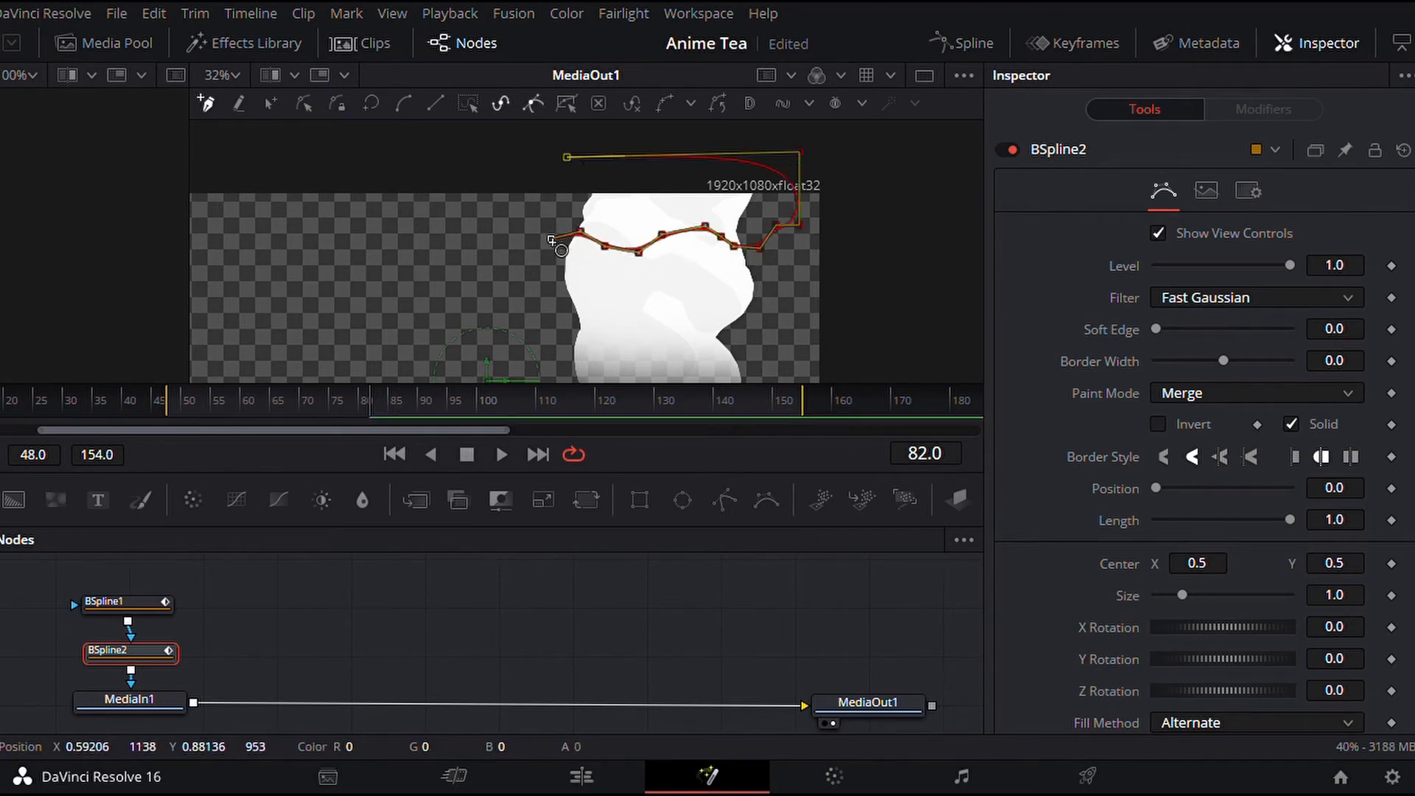
left_click(551, 239)
- Set the new mask's Paint Mode to Subtract, its Border Width to 0.2 and its Soft Edge to 0.1307
left_click(1187, 396)
left_click(1195, 465)
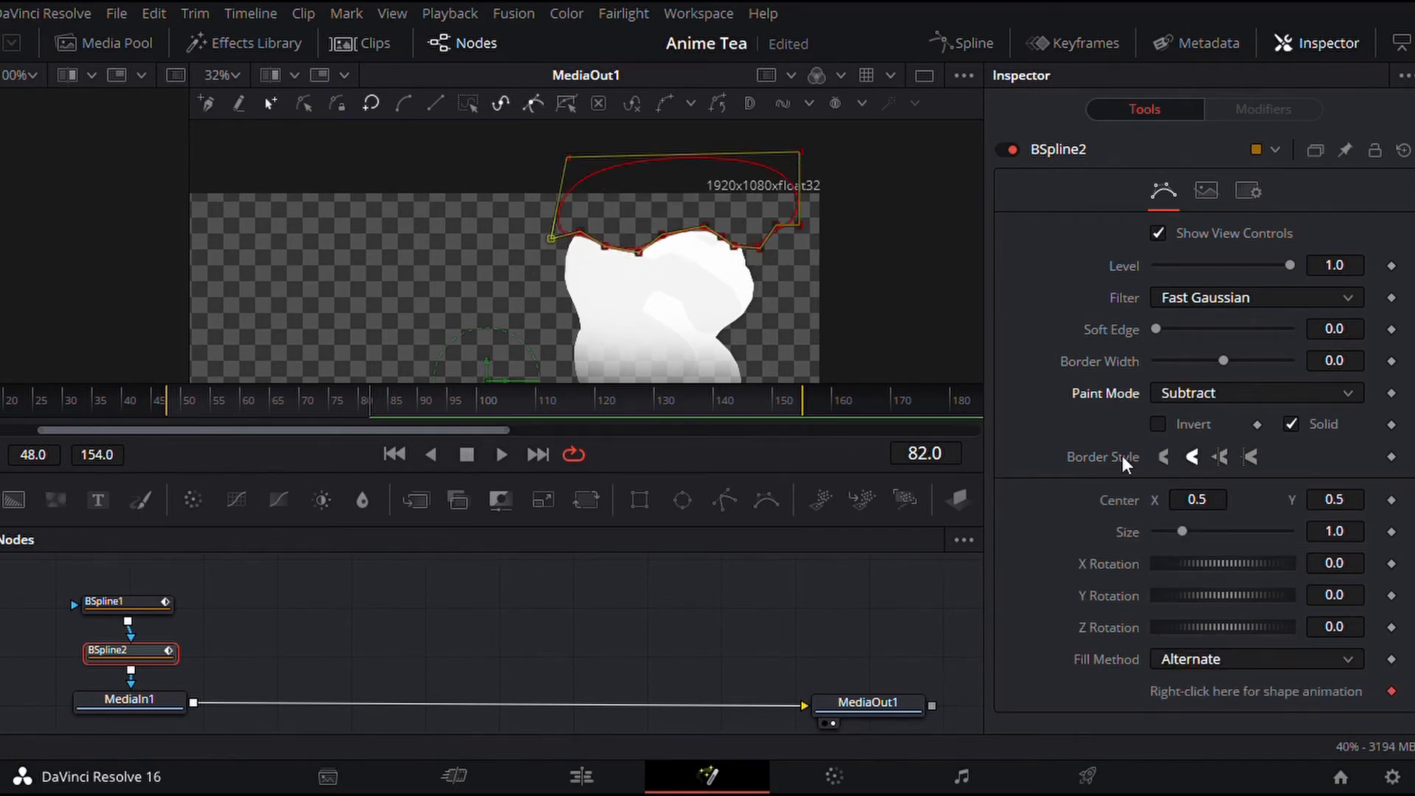
scroll(721, 277, "down", 2)
left_click_drag(1156, 329, 1309, 352)
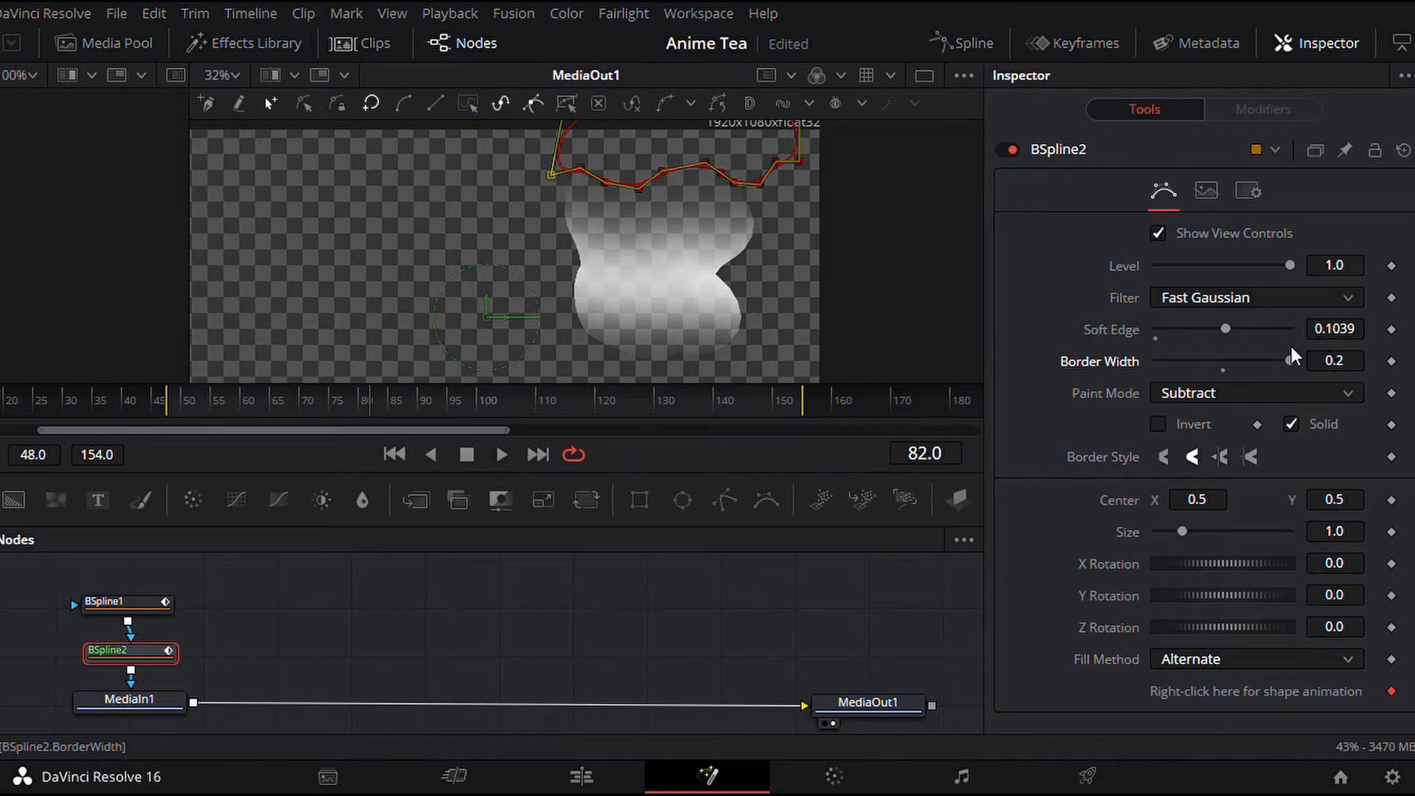
mouse_move(1226, 329)
left_mouse_down()
mouse_move(1151, 331)
mouse_move(1291, 331)
mouse_move(1156, 330)
mouse_move(1275, 329)
mouse_move(1249, 361)
mouse_move(1290, 361)
mouse_move(1281, 331)
mouse_move(1188, 335)
mouse_move(1228, 326)
left_mouse_up()
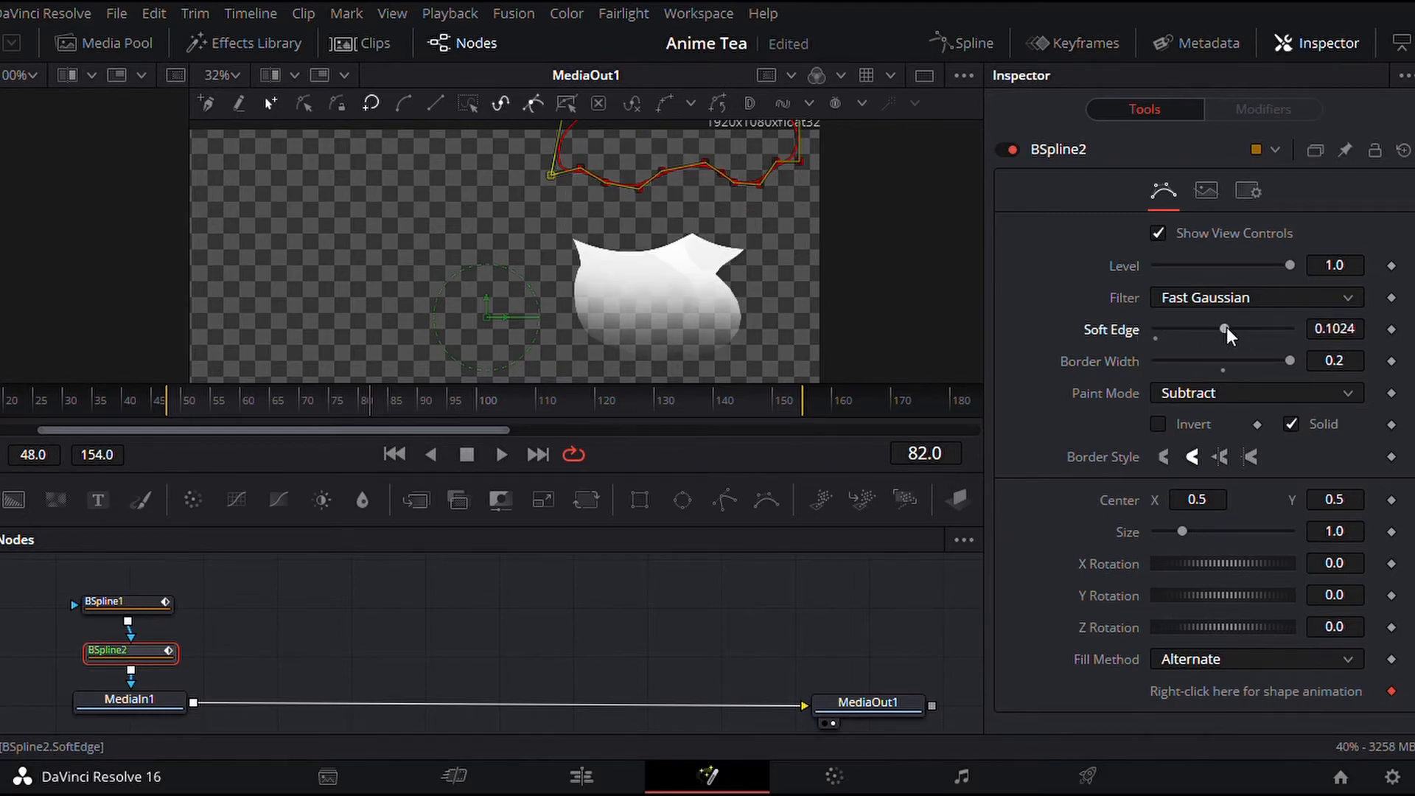
left_click_drag(1226, 327, 1246, 328)
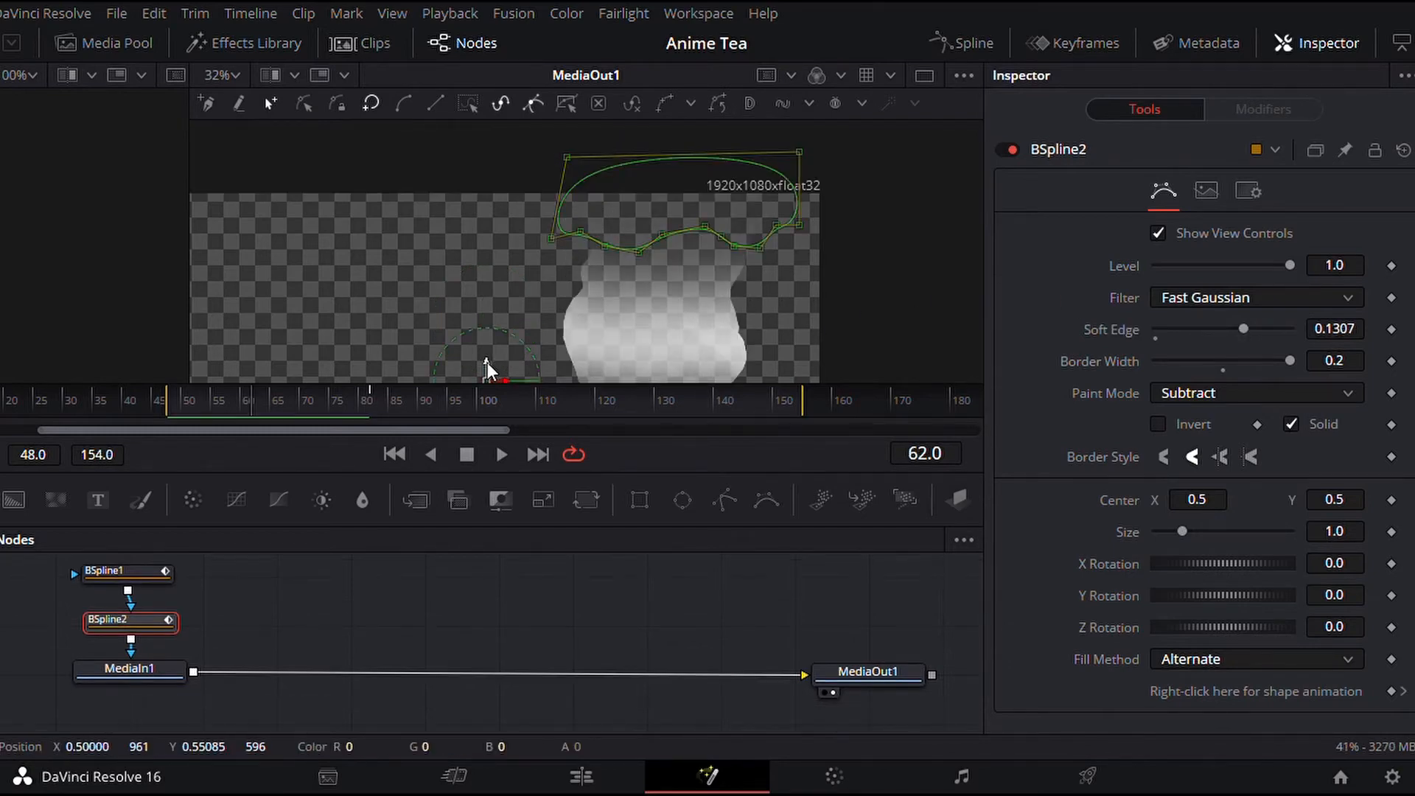
- Raise the second mask to a Center Y of 0.58192 and, at frame 64, widen its outline beyond both sides of the steam
left_click_drag(488, 361, 485, 326)
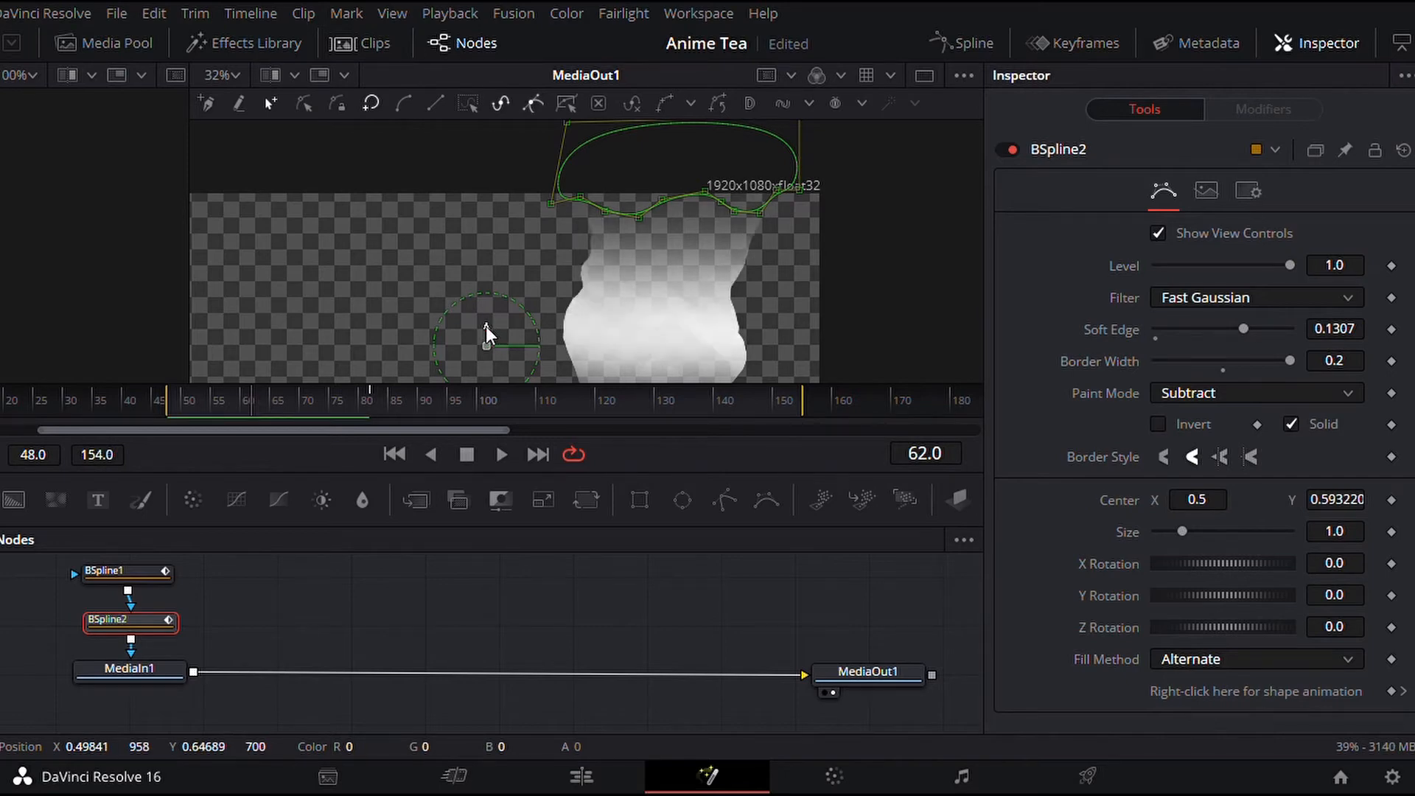
left_click_drag(486, 332, 486, 341)
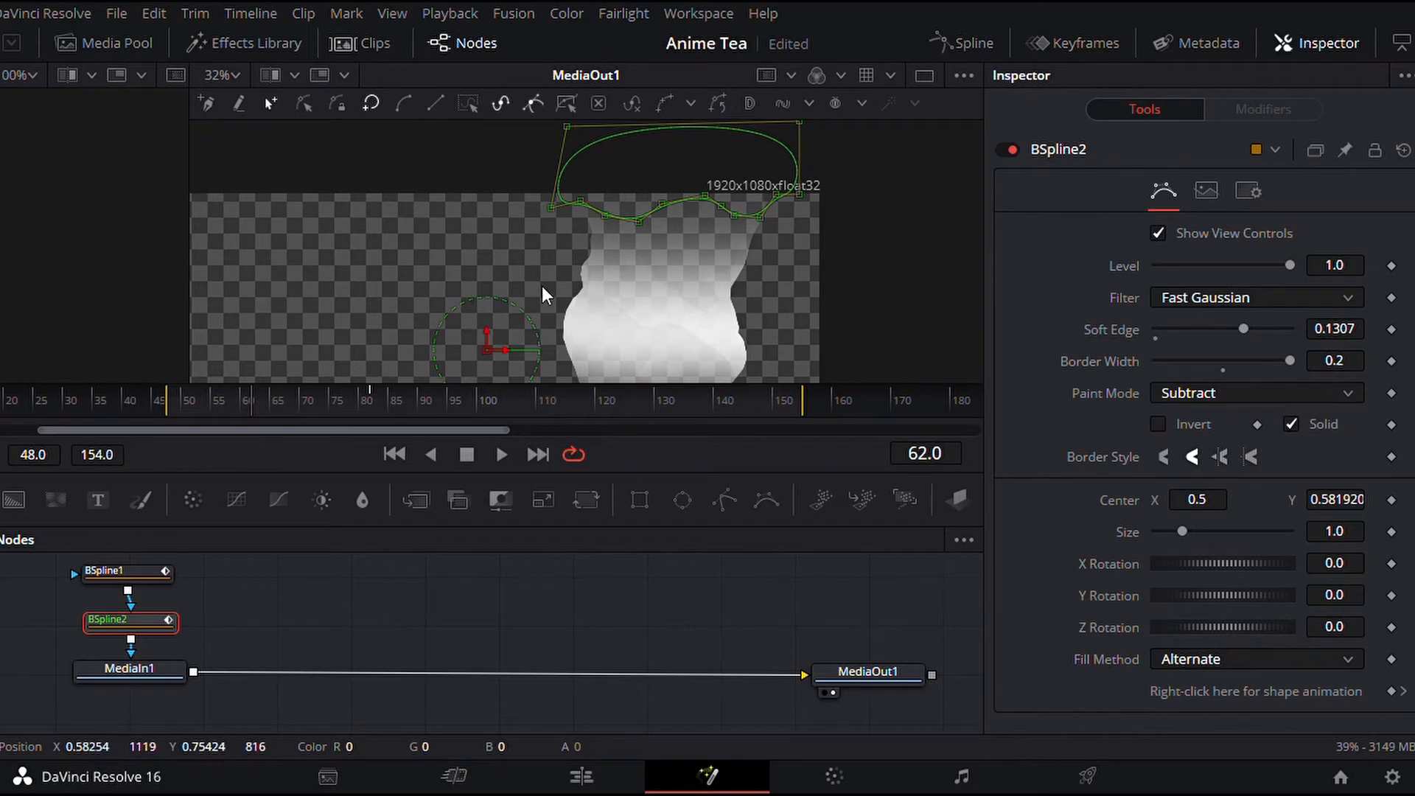
key("Right")
key("Right")
left_click_drag(552, 208, 459, 206)
left_click_drag(567, 127, 457, 125)
left_click_drag(801, 195, 843, 188)
left_click_drag(800, 122, 865, 121)
left_click_drag(777, 196, 802, 201)
left_click_drag(582, 201, 529, 204)
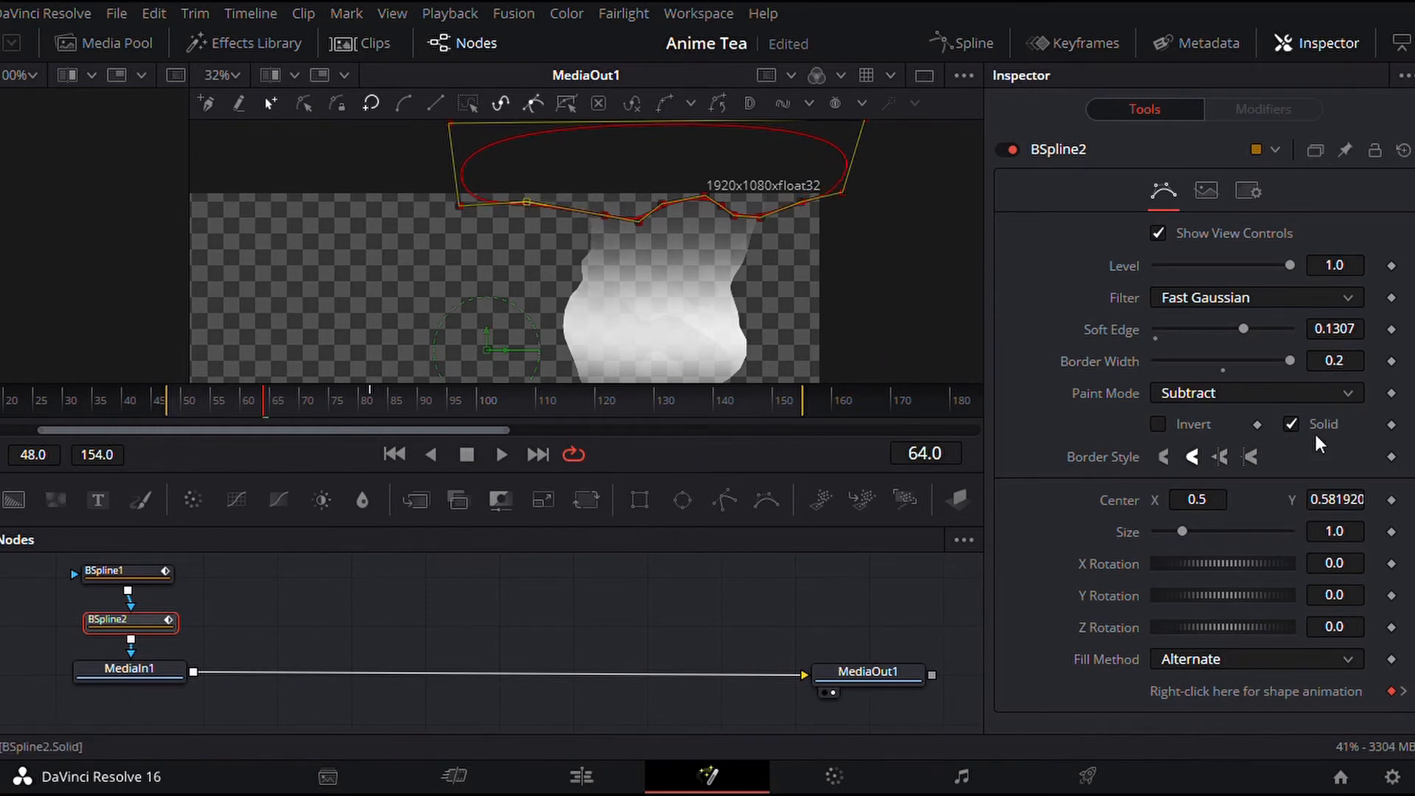
- Set the second mask's Soft Edge to 0.1118 and Border Width to 0.149, and pull a lower-edge point down and outward beside the steam
left_click_drag(1247, 329, 1270, 356)
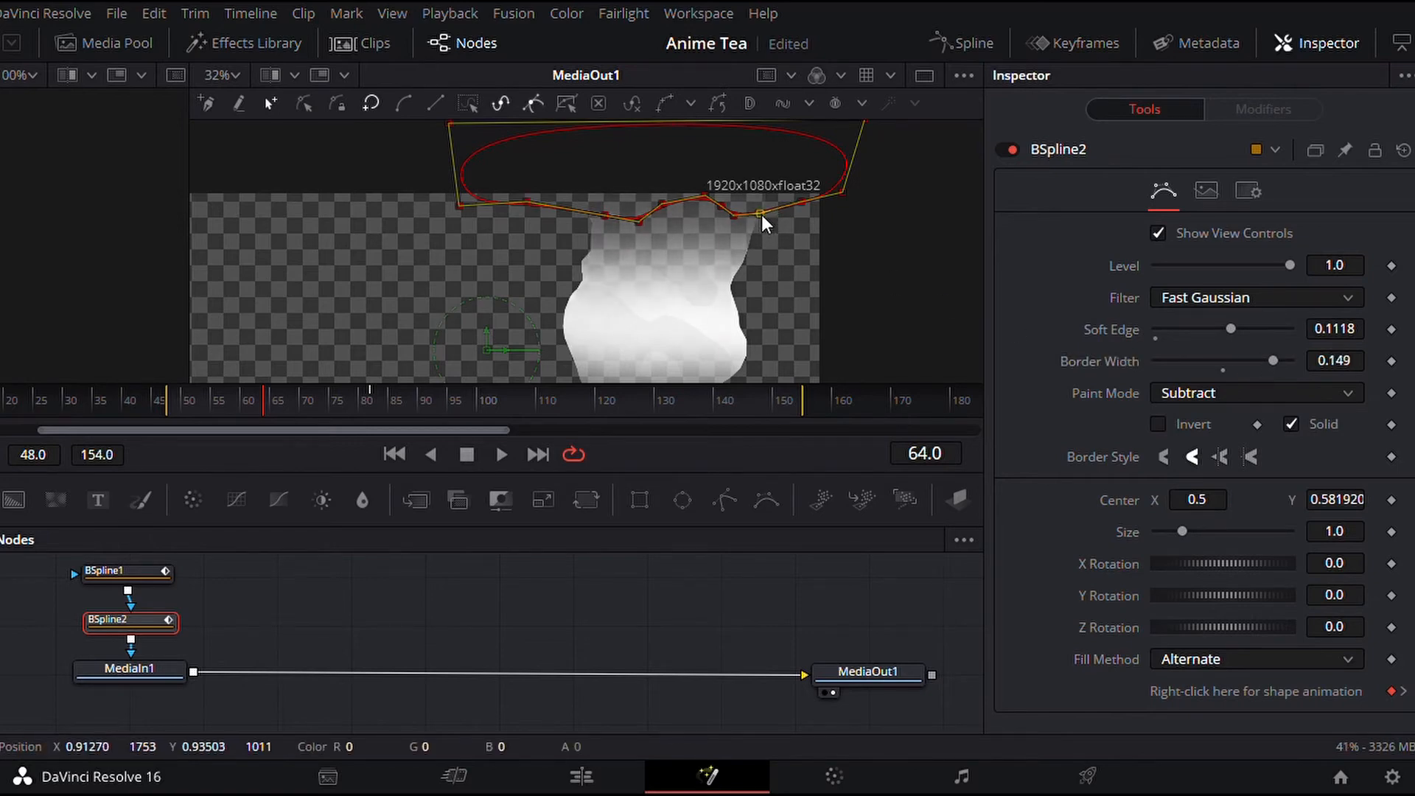
left_click_drag(766, 212, 789, 246)
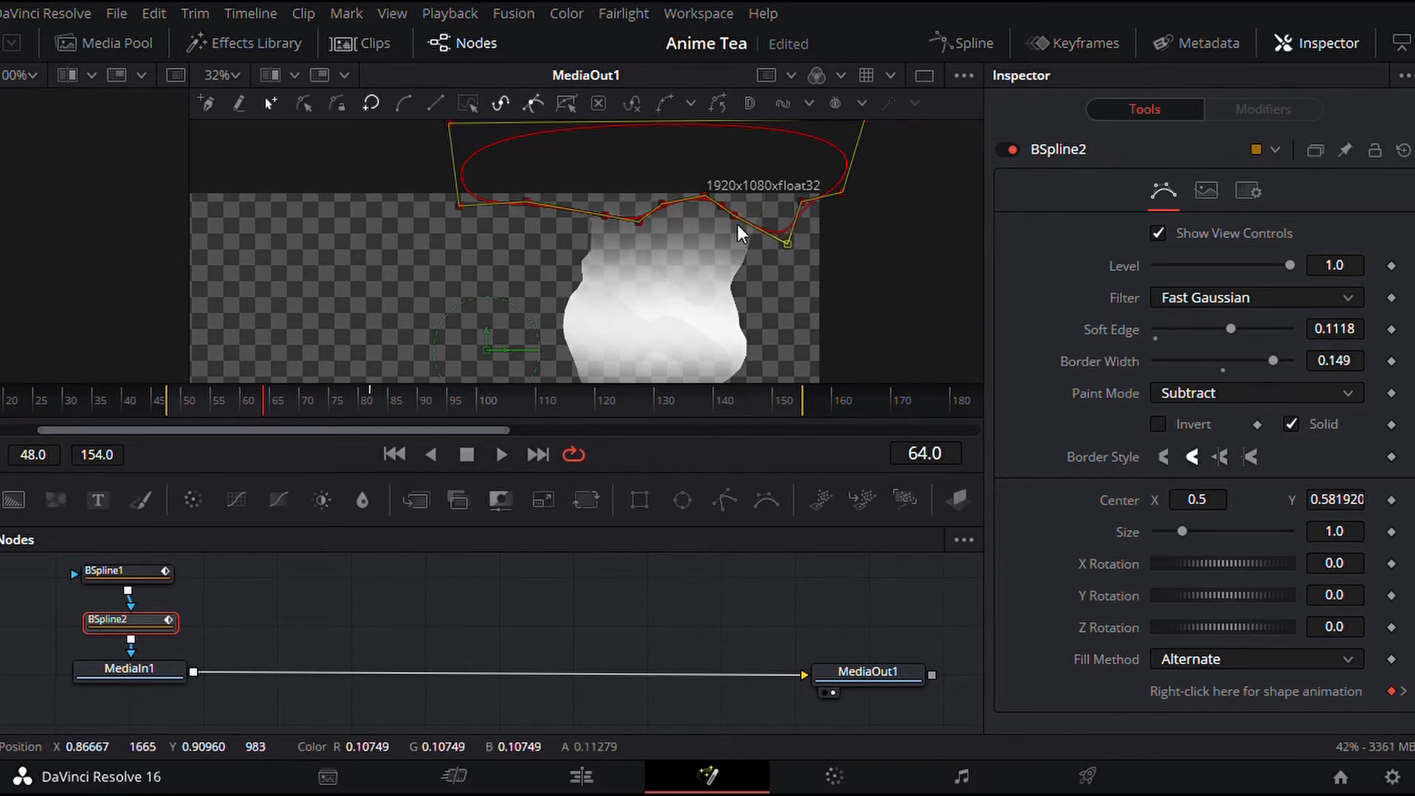
- Return to the edit timeline and check the masked steam at several points of the clip
left_click(582, 777)
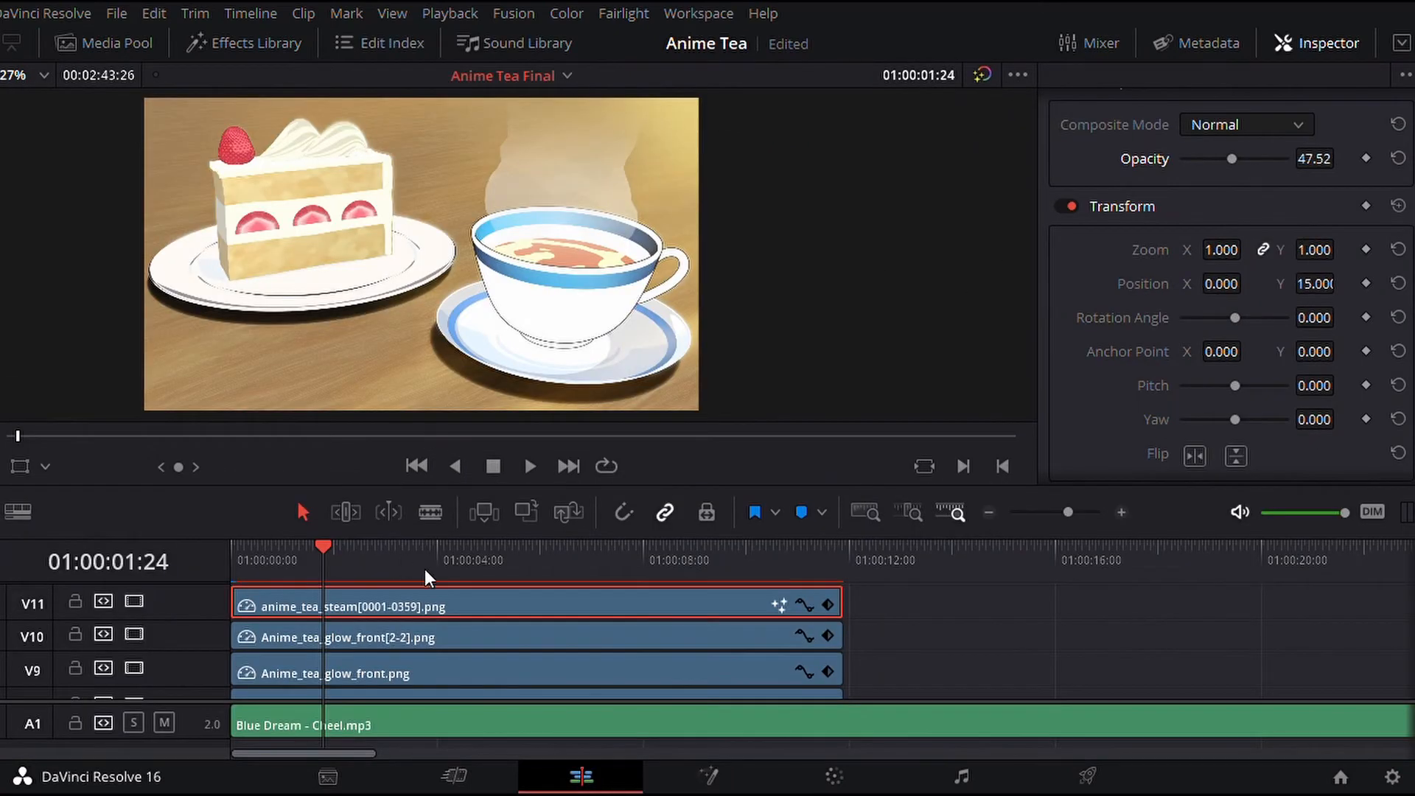
left_click(426, 568)
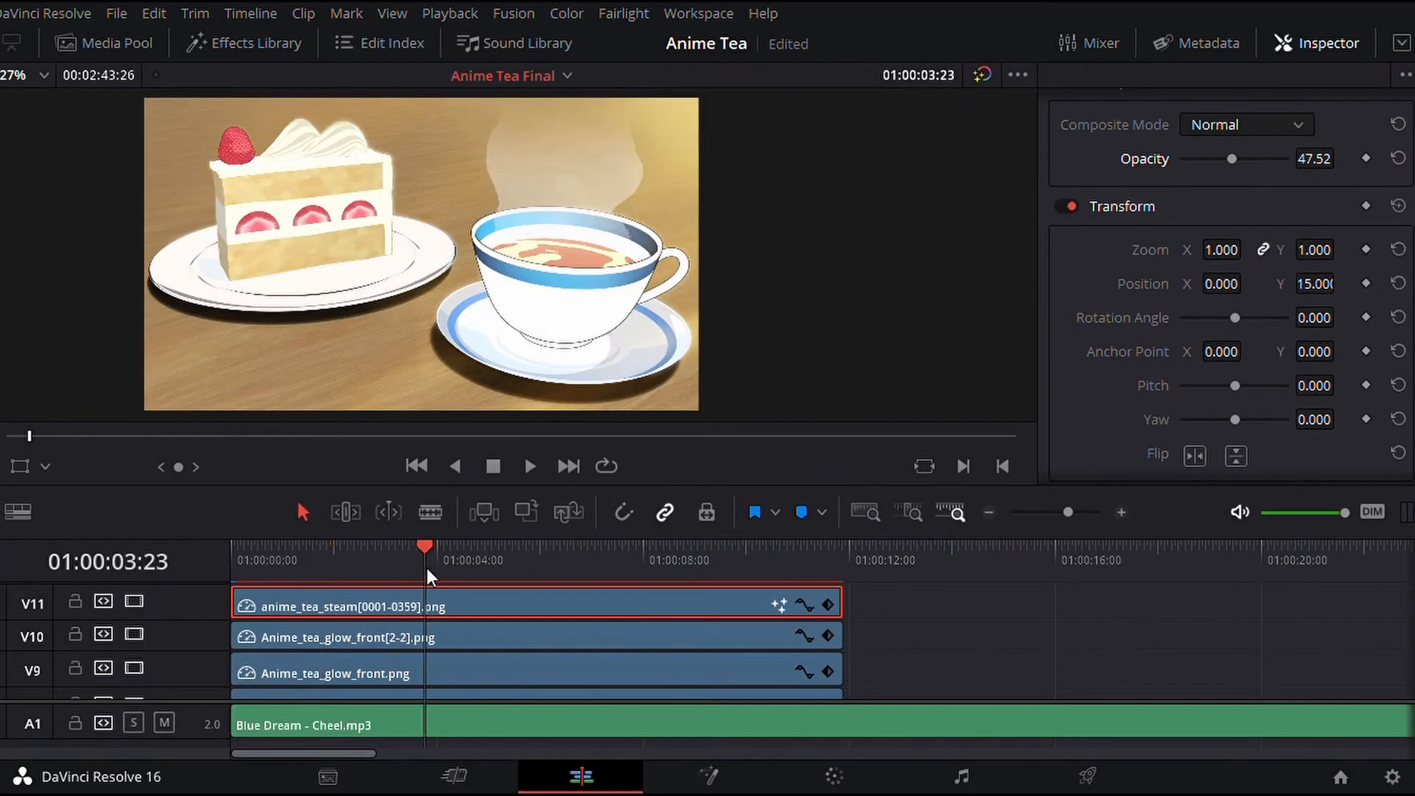
left_click(685, 569)
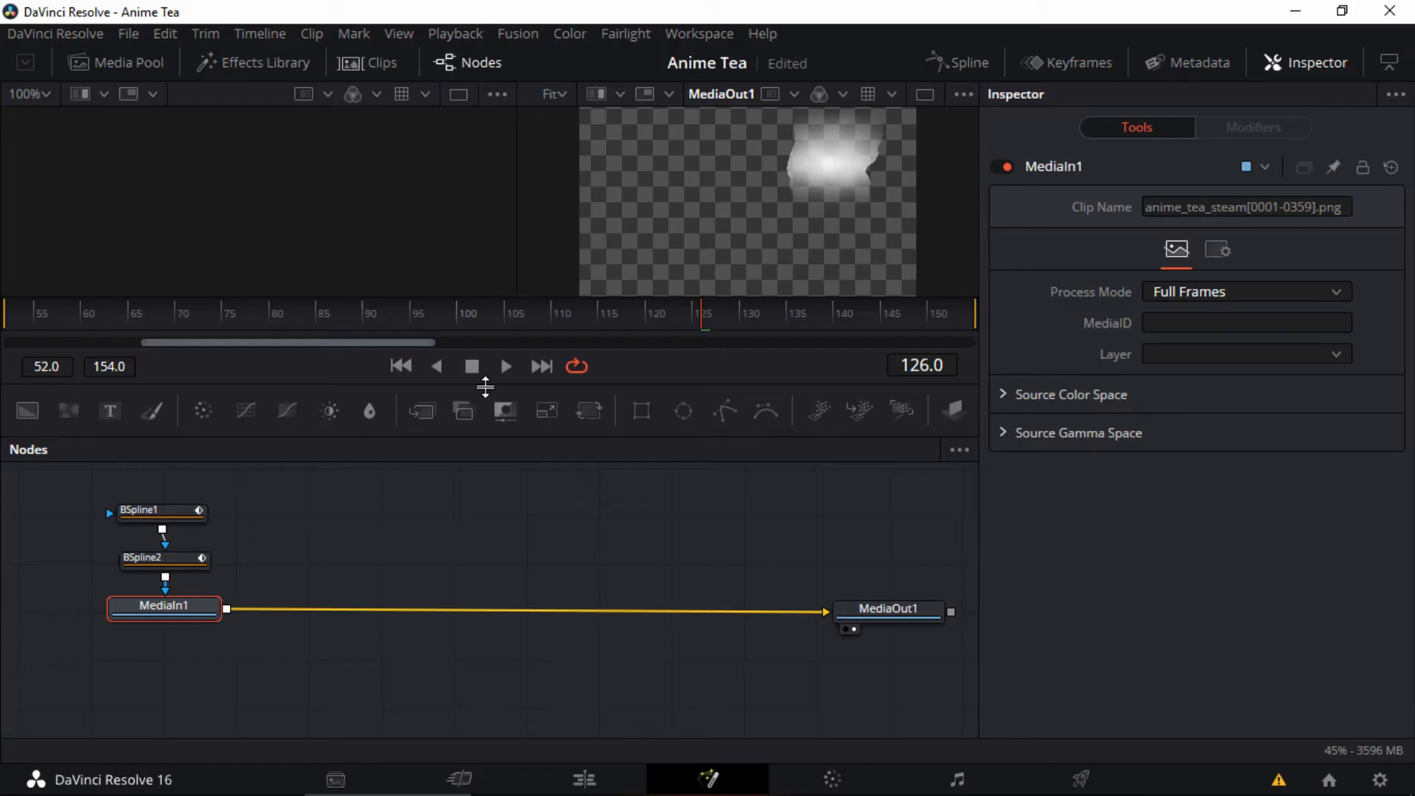
- Examine the outlines and settings of both steam masks in an enlarged Fusion viewer fitted to the frame
left_click_drag(484, 386, 480, 540)
mouse_move(707, 299)
left_mouse_down()
mouse_move(617, 307)
mouse_move(685, 301)
left_mouse_up()
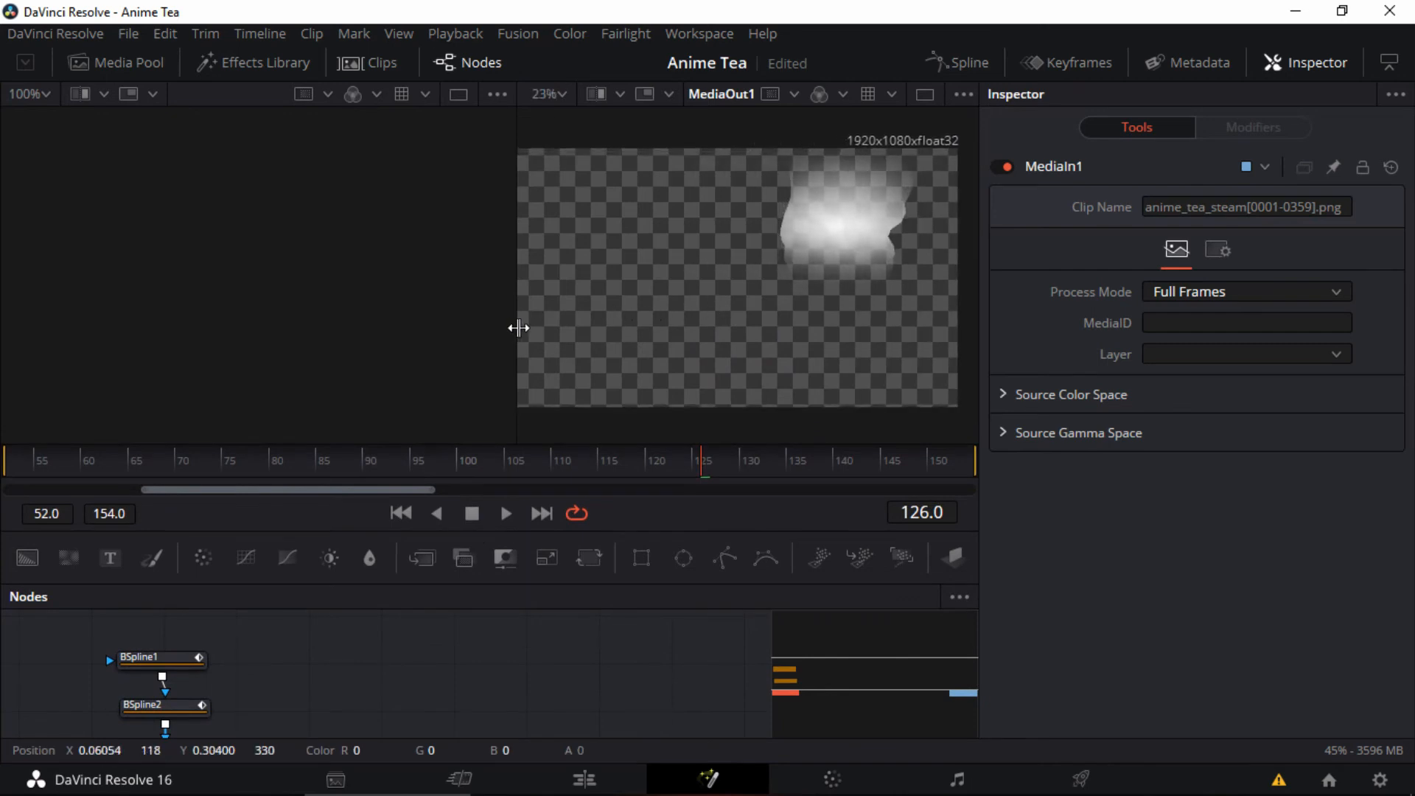
left_click_drag(514, 322, 172, 307)
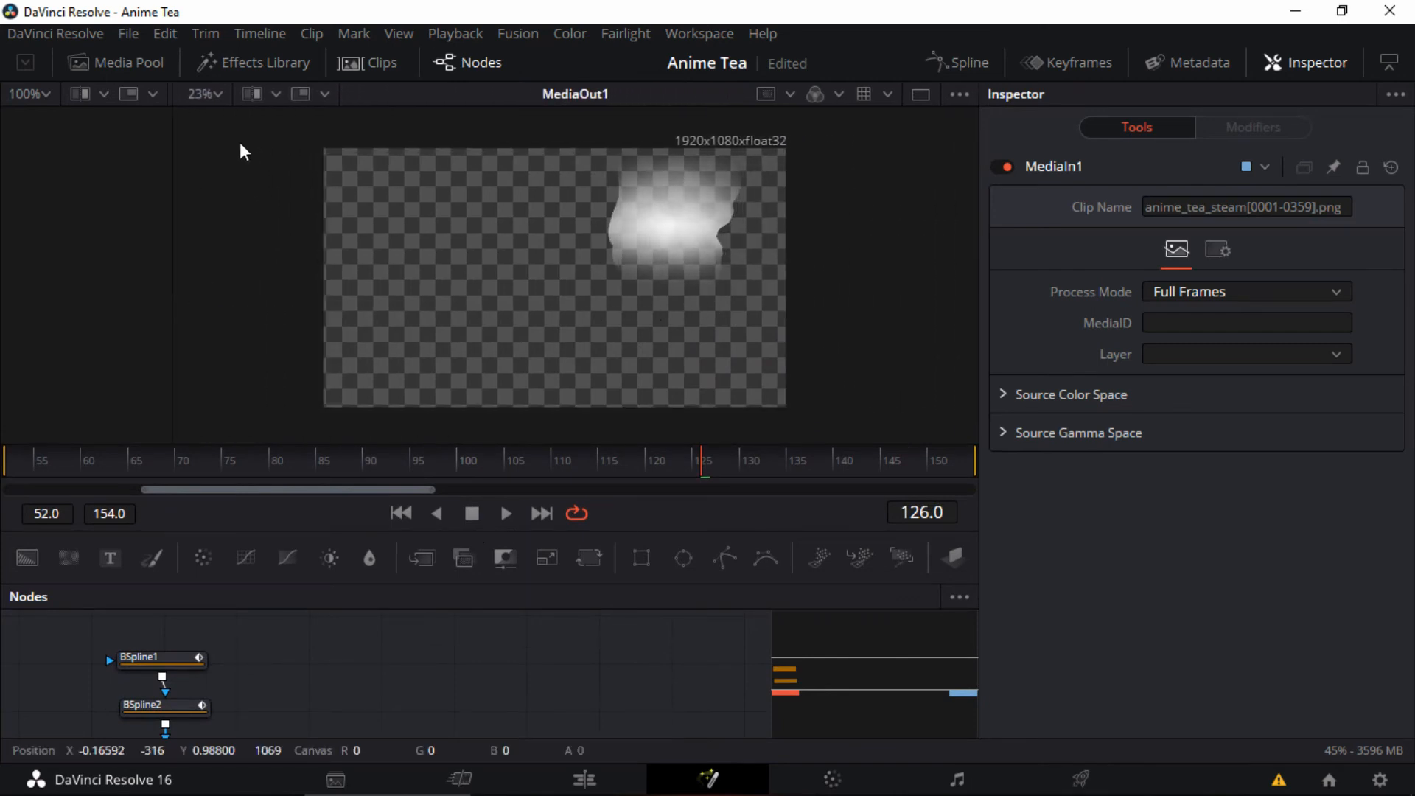
left_click(216, 94)
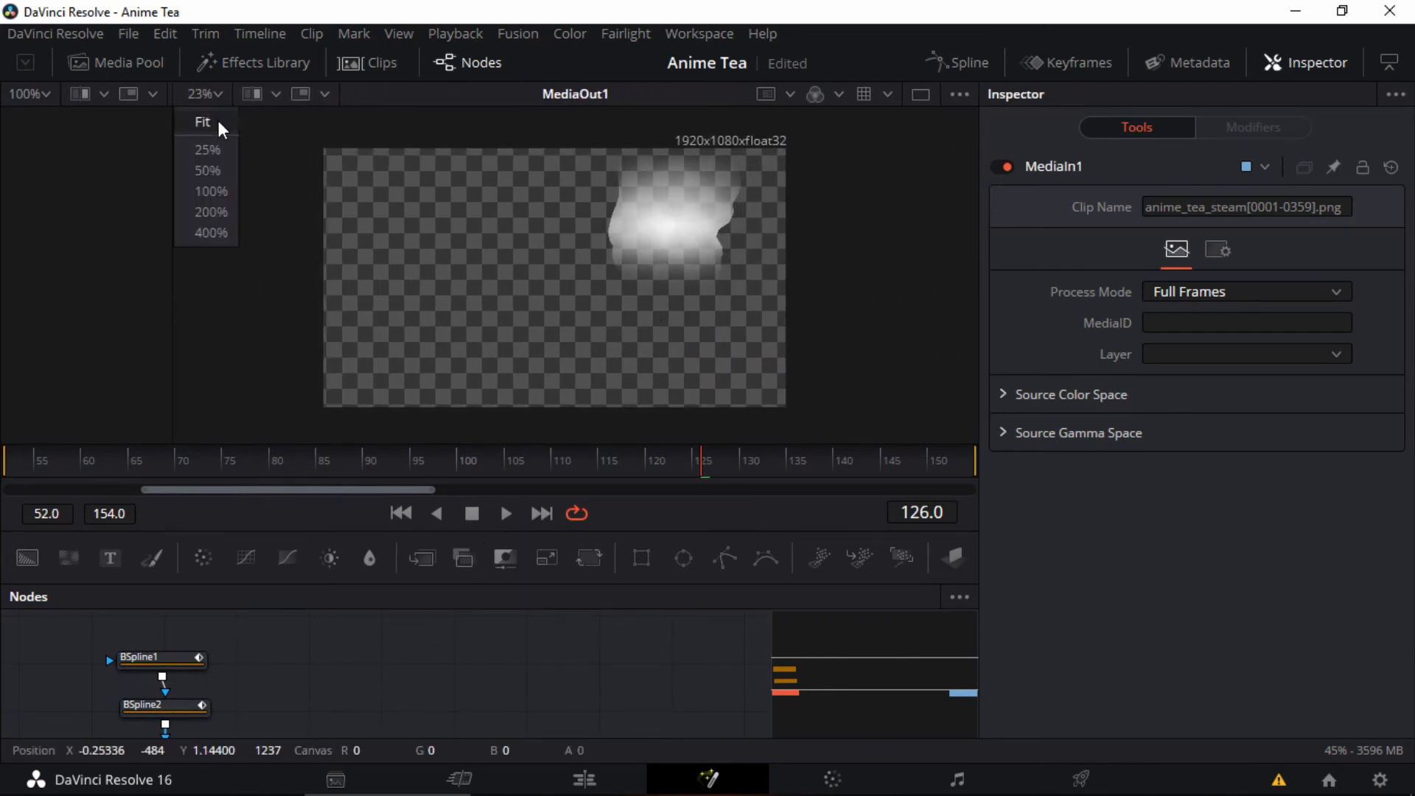
left_click(204, 122)
left_click_drag(309, 657, 343, 647)
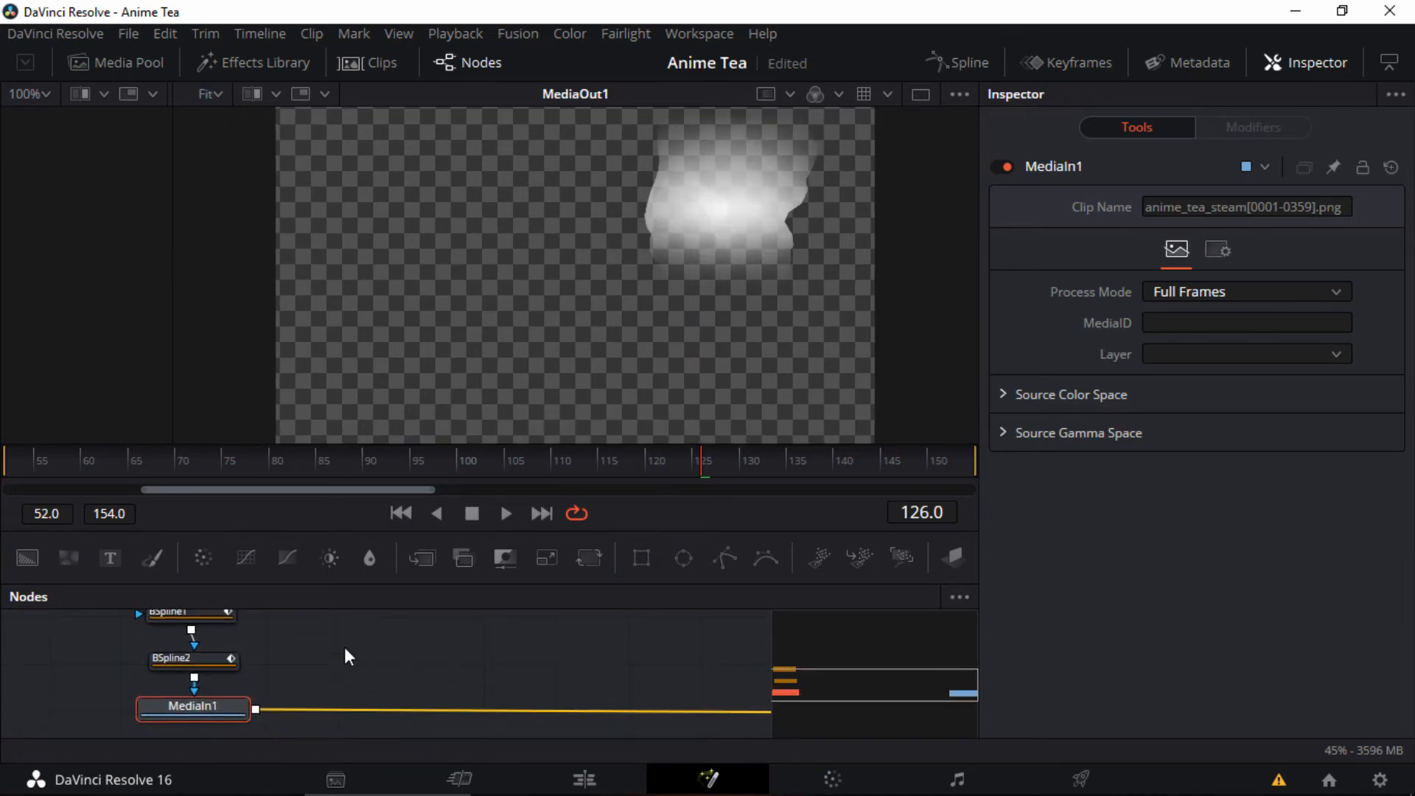
left_click(185, 664)
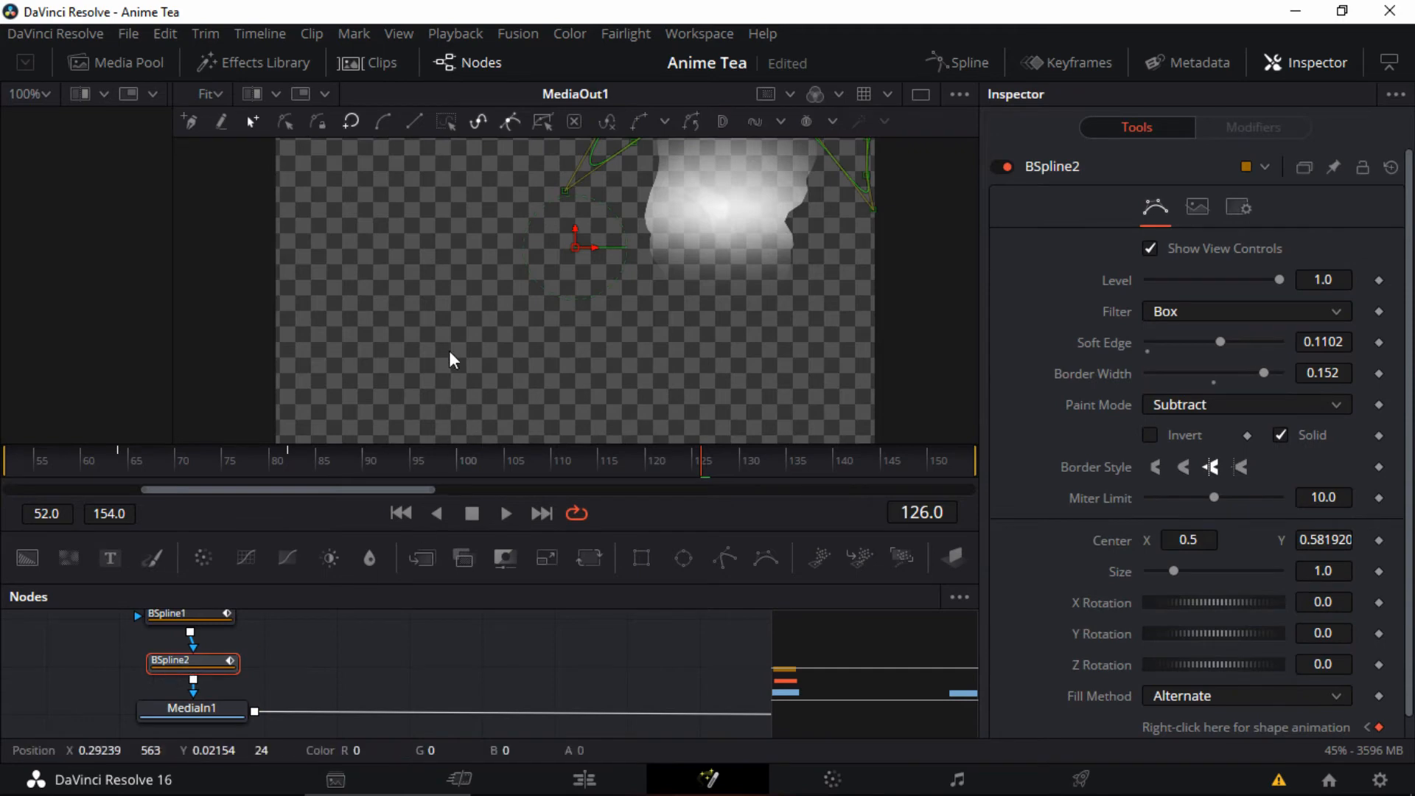
left_click_drag(421, 274, 403, 371)
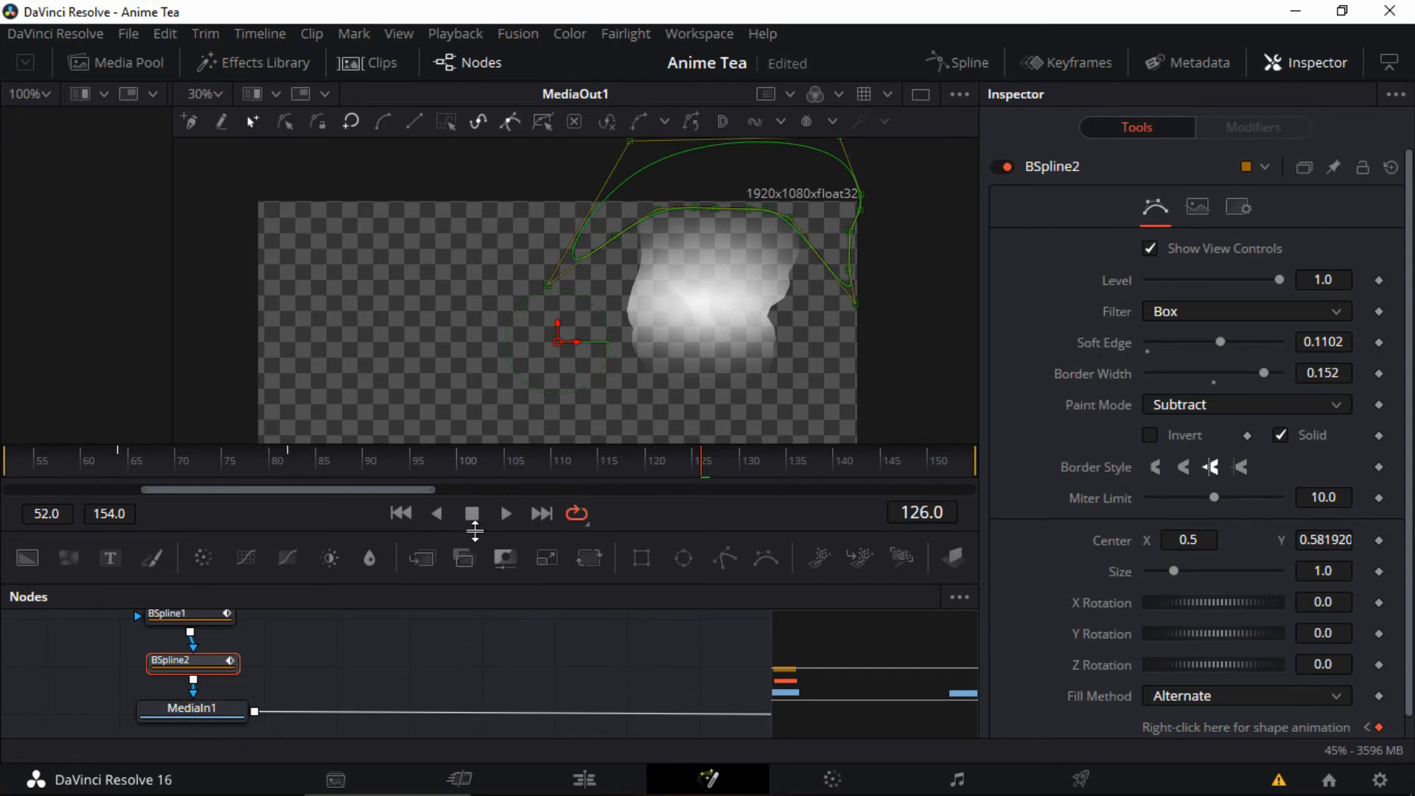
left_click(187, 615)
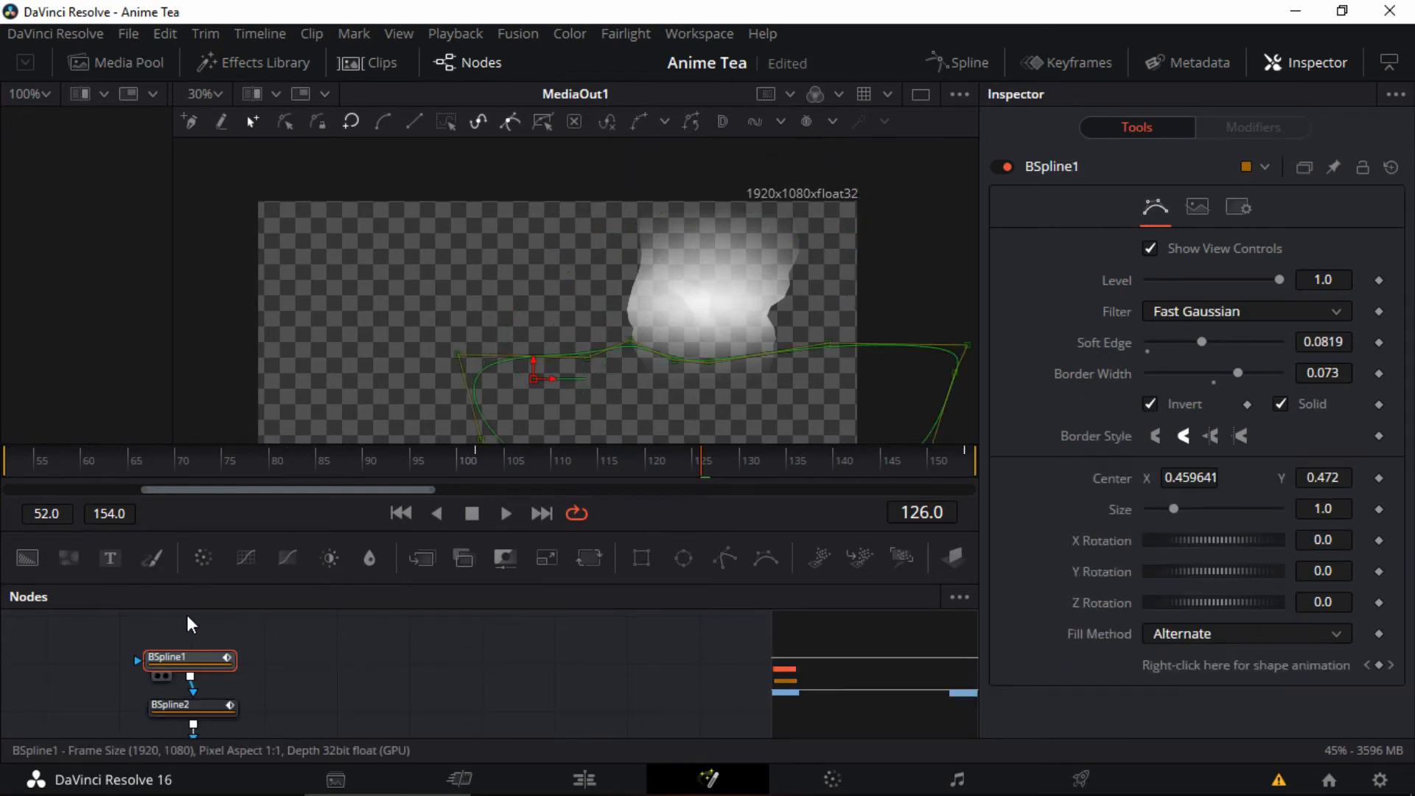
left_click_drag(356, 363, 242, 273)
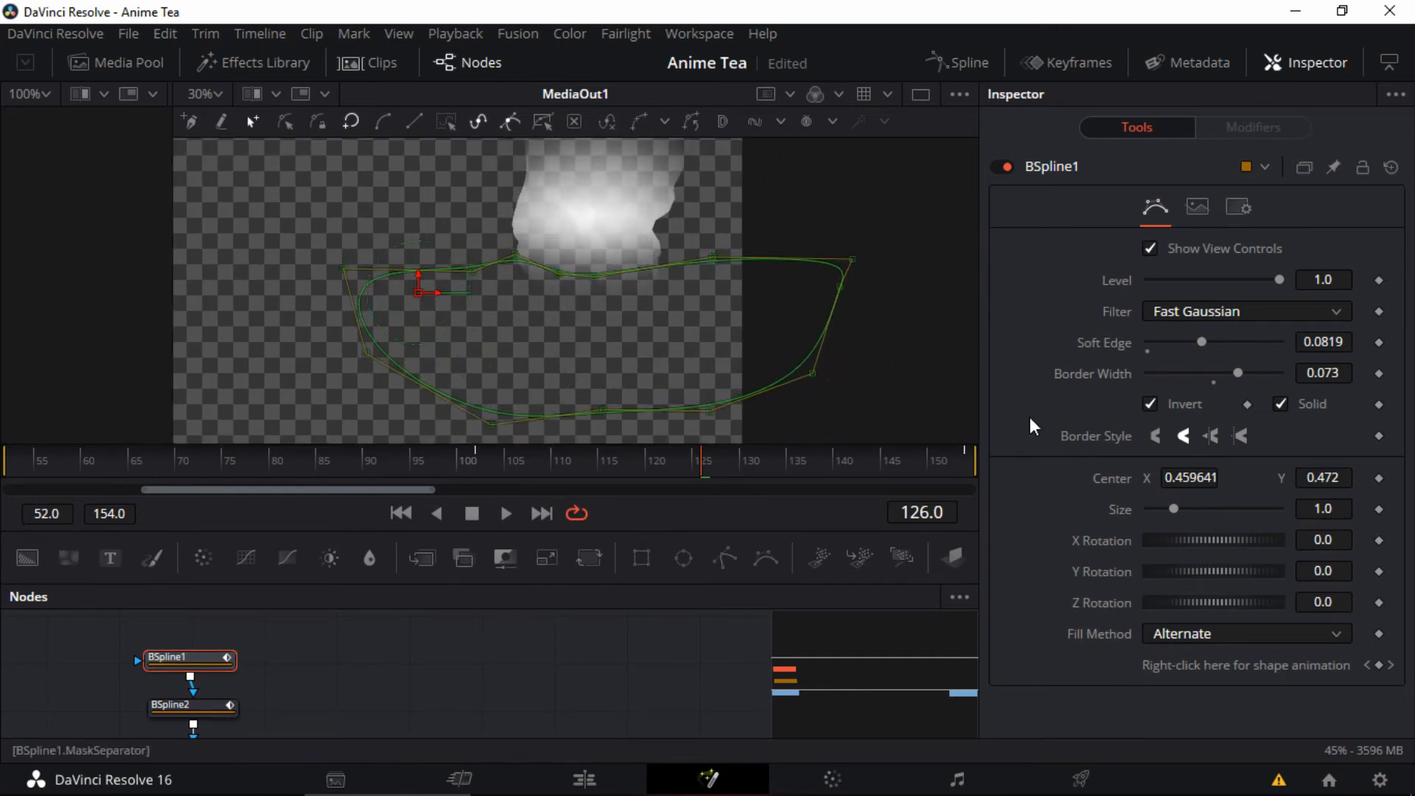
- Switch to the Color page, select the teacup clip on V5 for grading, and hide the clip thumbnails
left_click(584, 779)
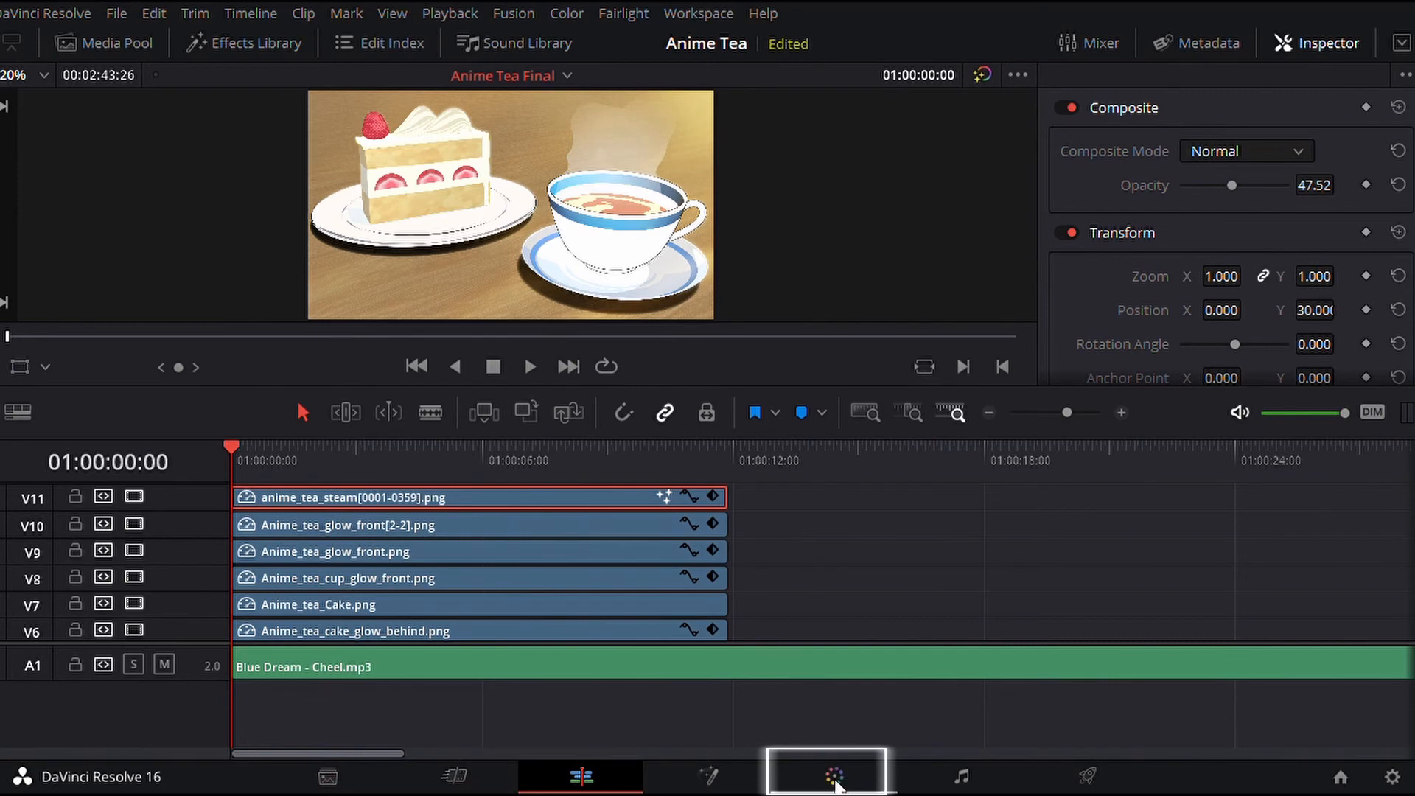
left_click(835, 780)
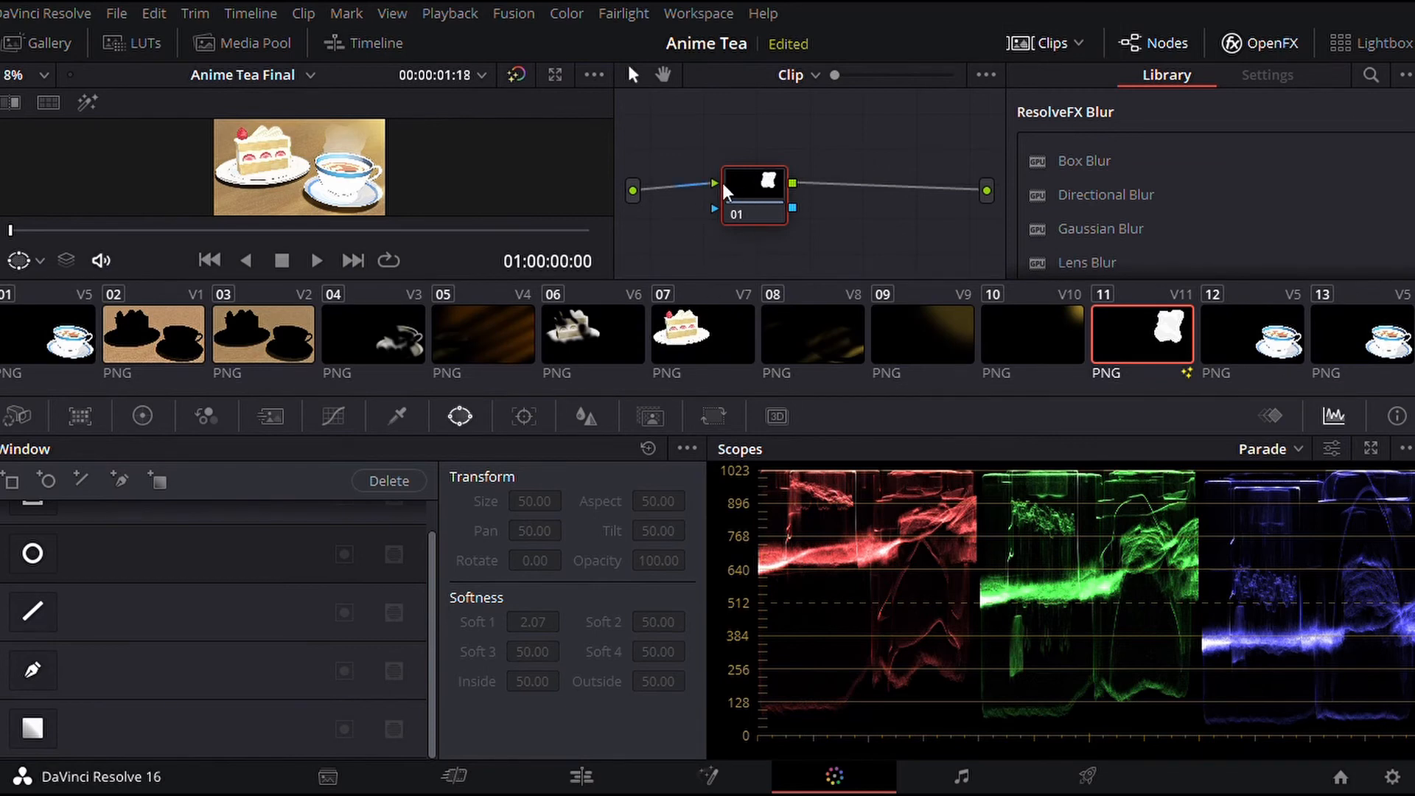
left_click(50, 358)
left_click(1031, 59)
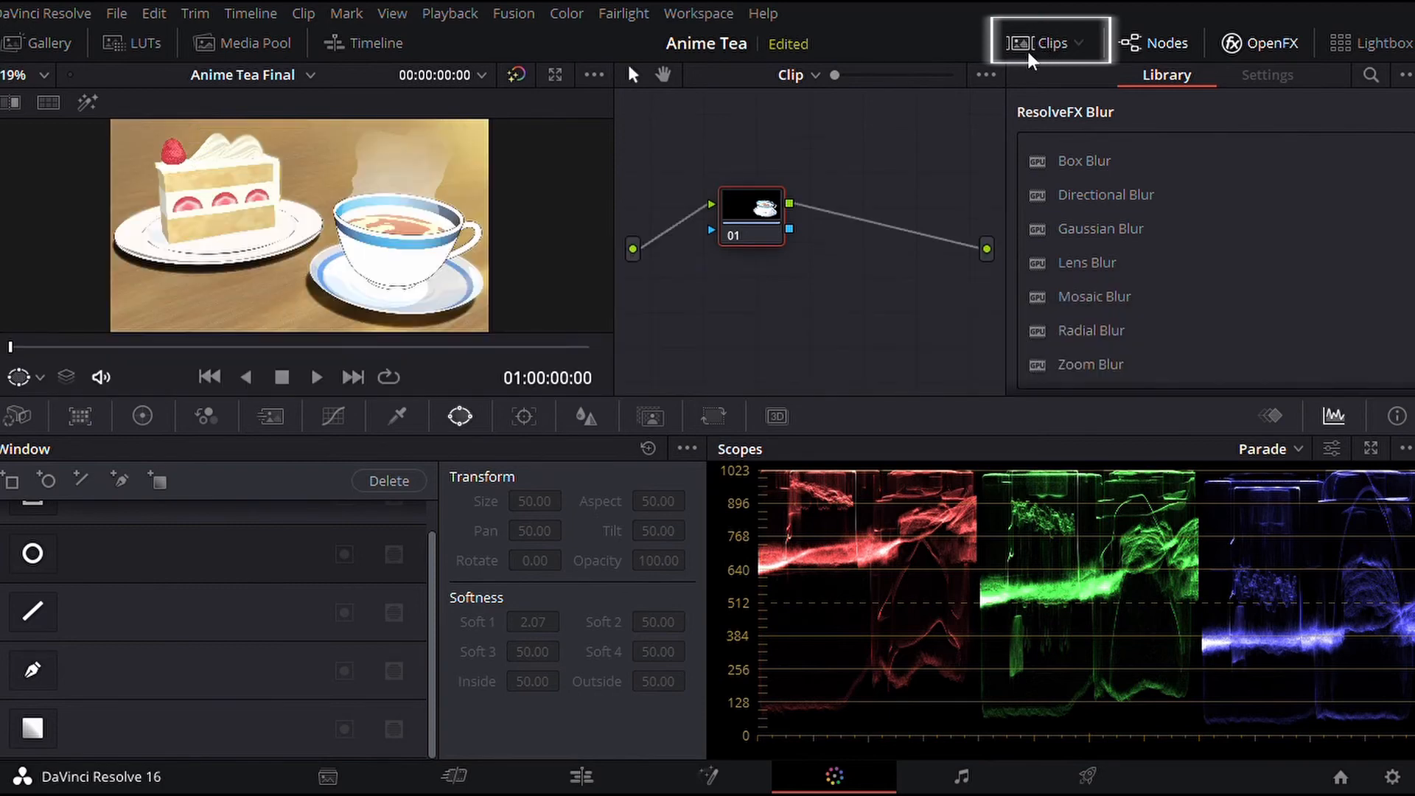
- Add a serial node to the teacup clip and create a circular window on it
right_click(746, 221)
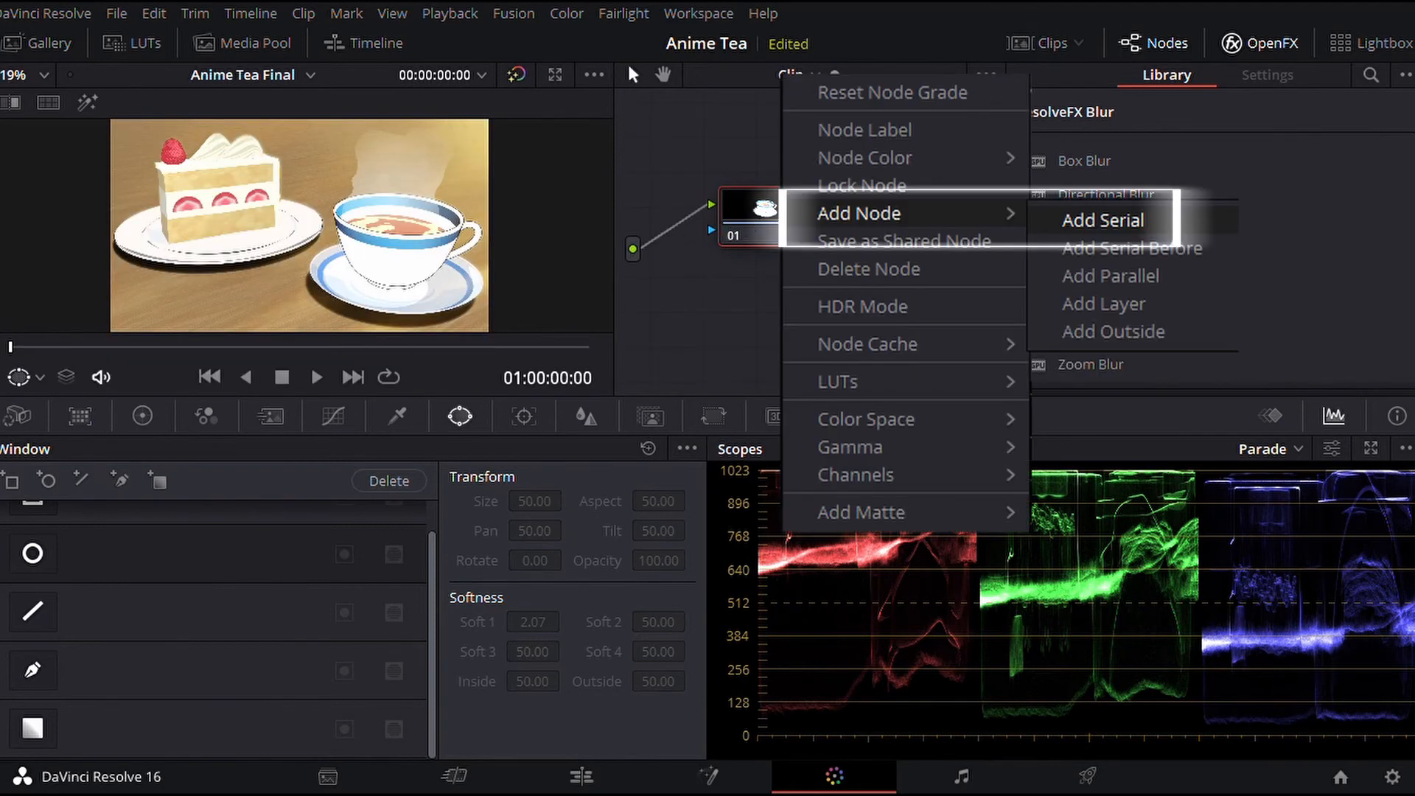
left_click(1104, 221)
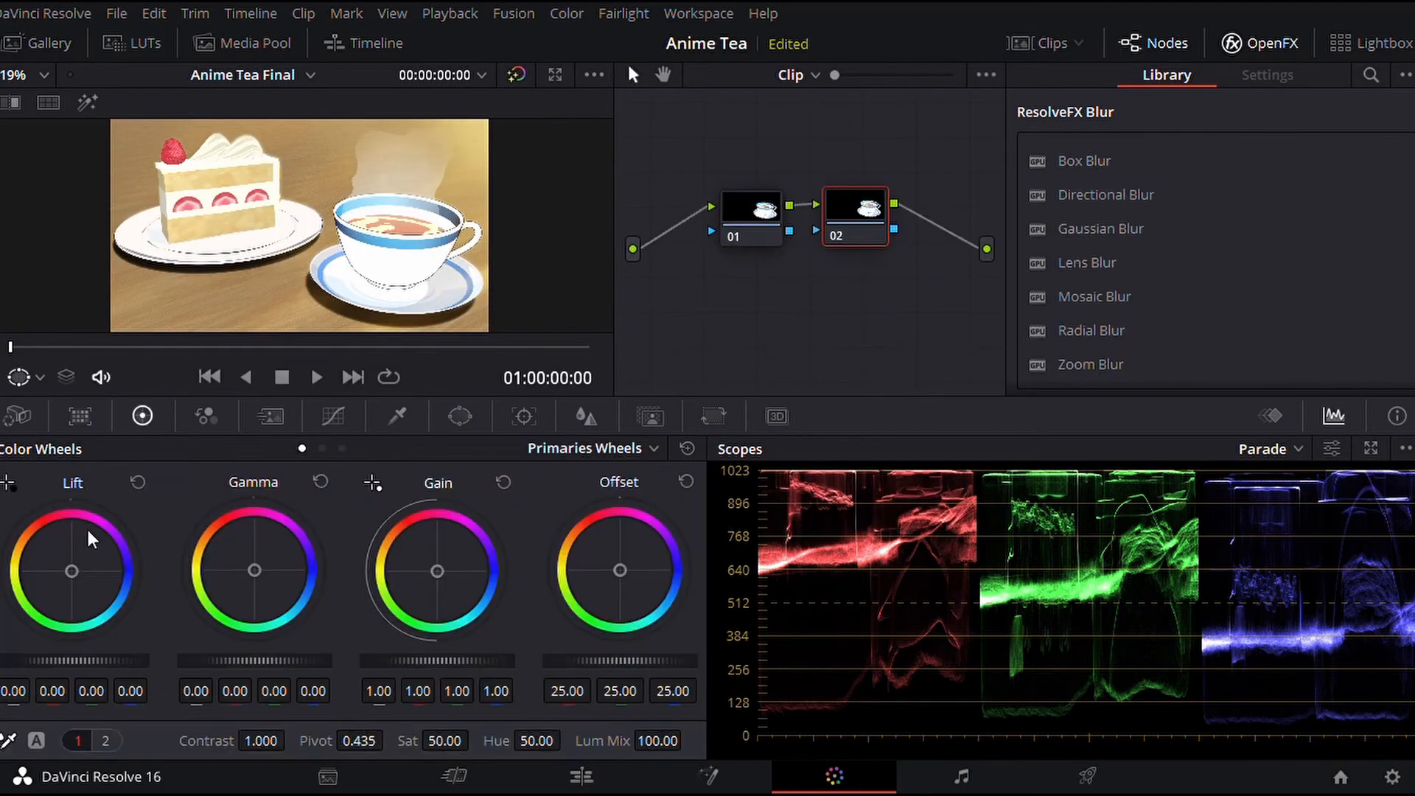
left_click(458, 426)
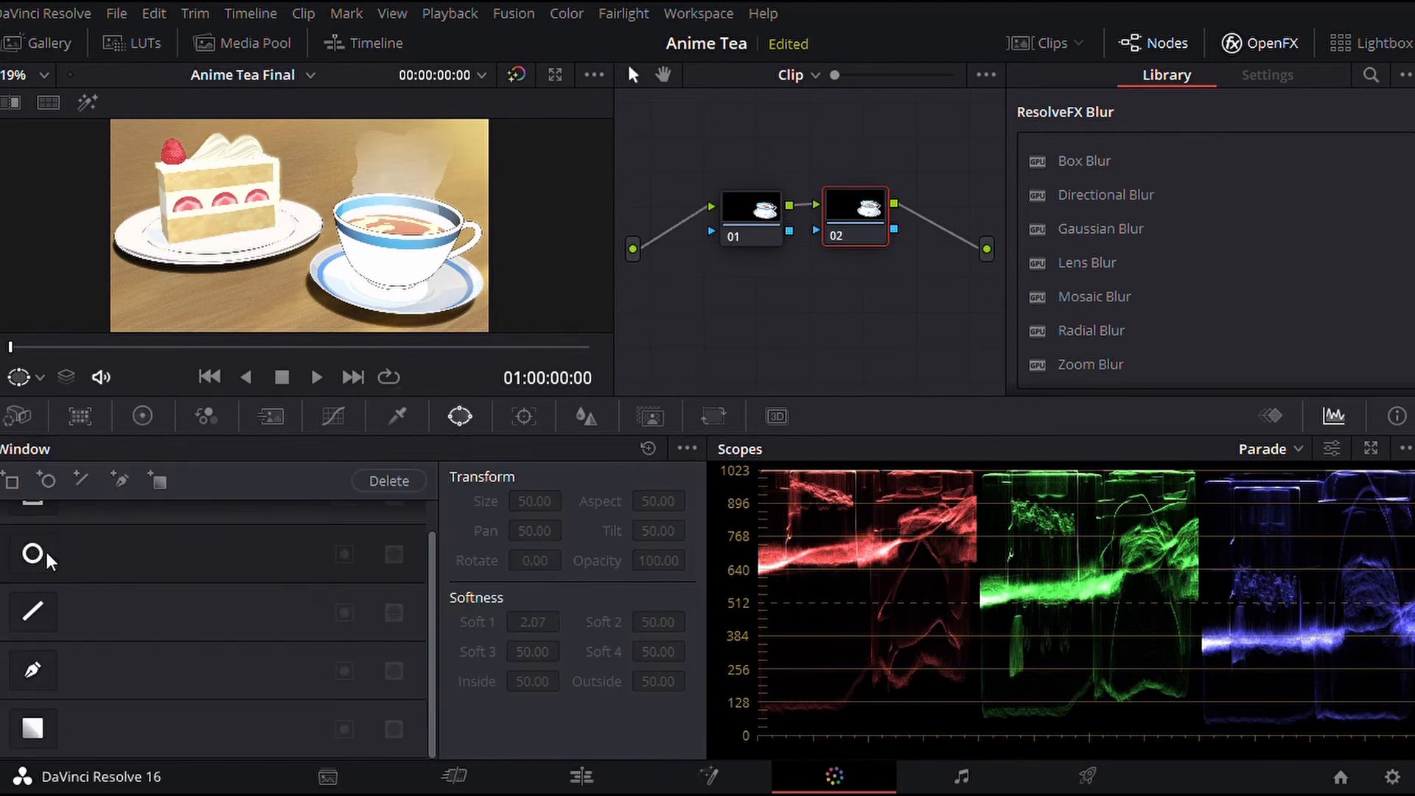
left_click(47, 480)
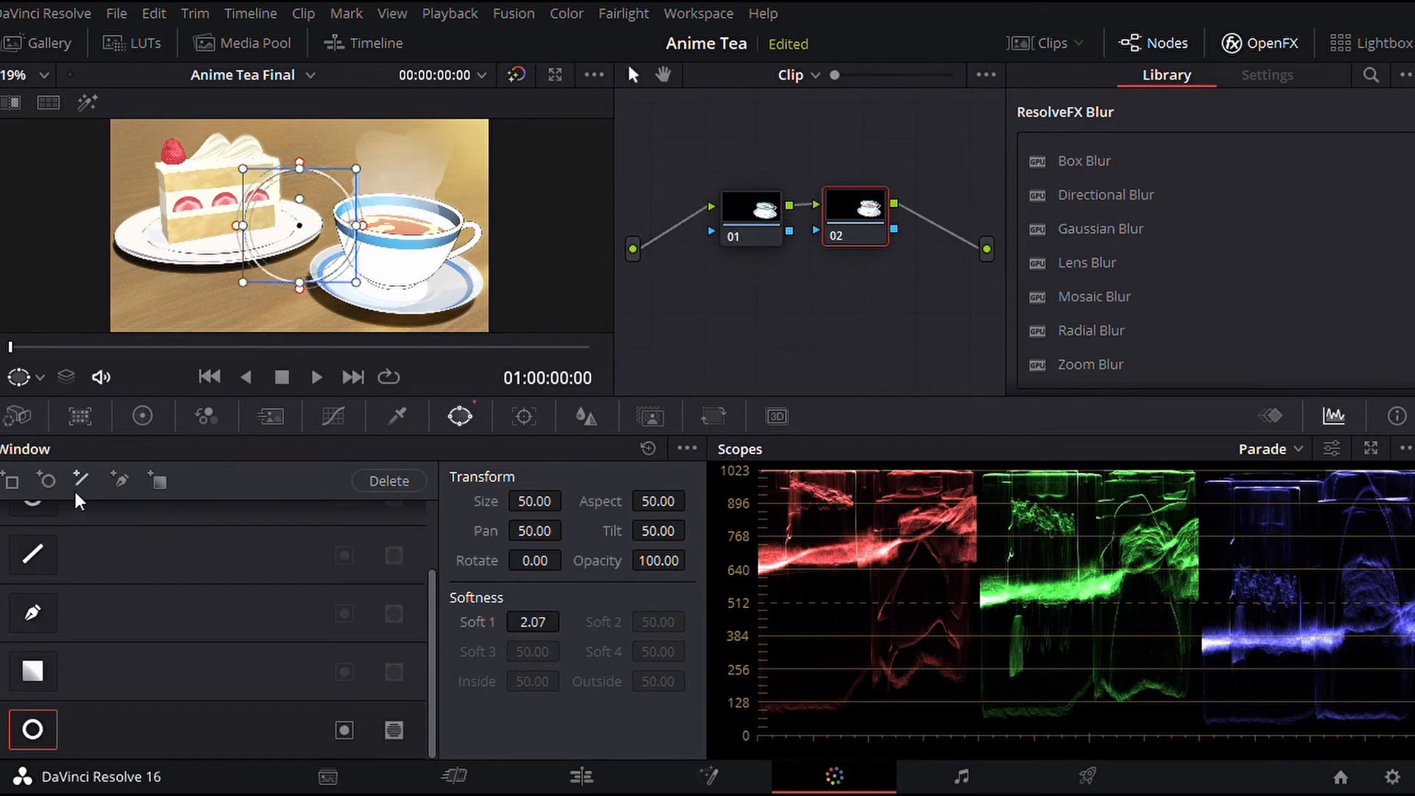
- Fit the circular window over the tea surface with Size 18.48, Aspect 82.93, Pan 55.96 and Tilt 50.22
left_click_drag(327, 247, 420, 241)
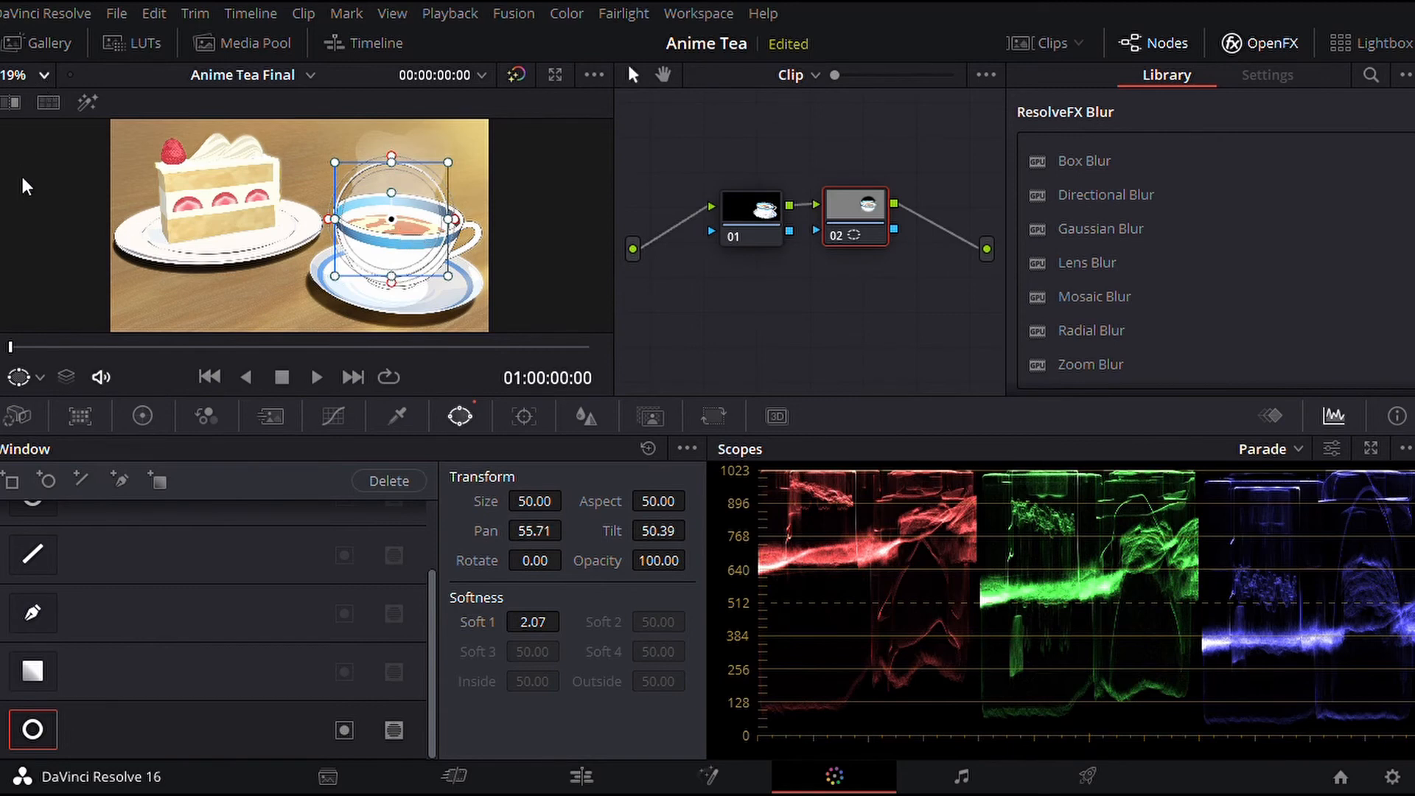
scroll(26, 186, "up", 1)
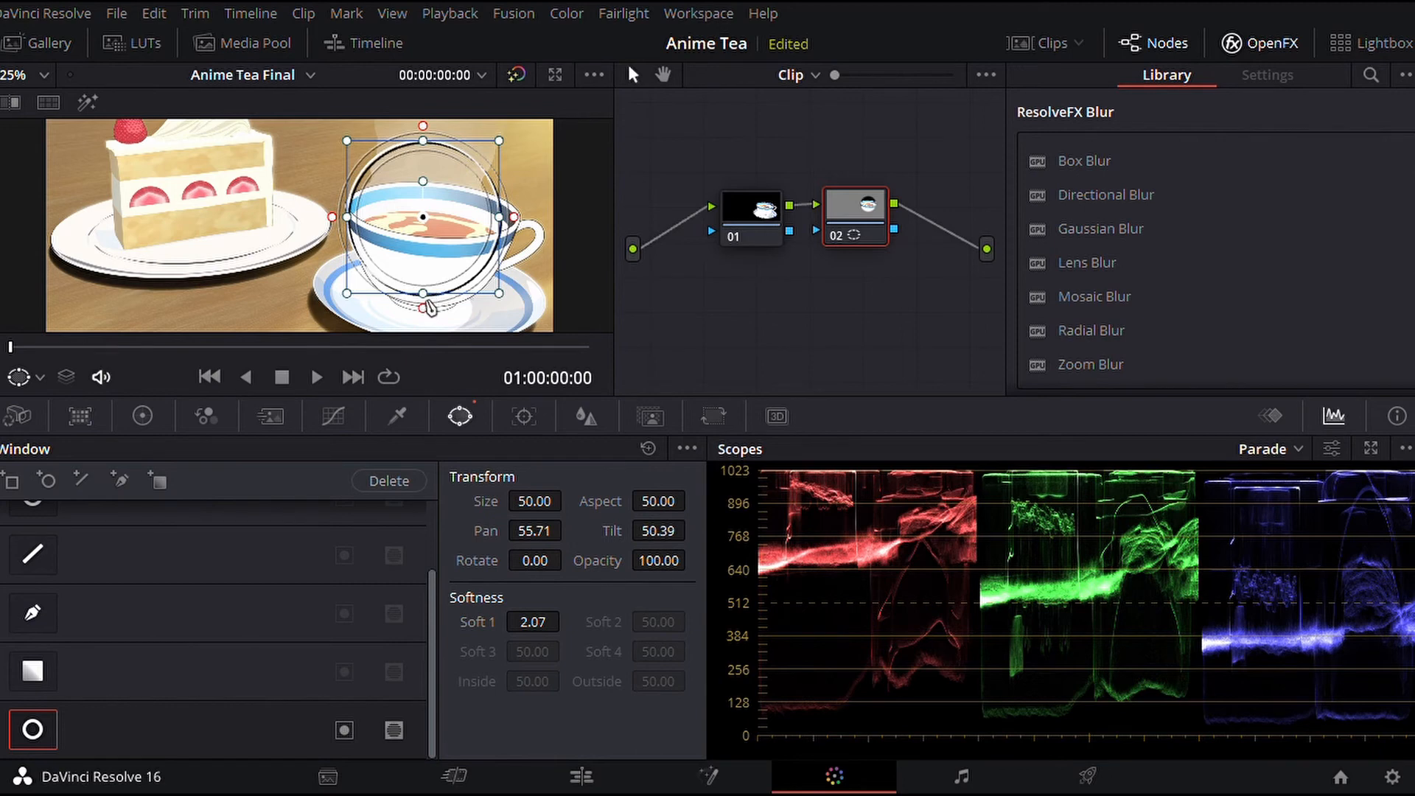
left_click_drag(429, 306, 350, 238)
left_click_drag(346, 229, 351, 232)
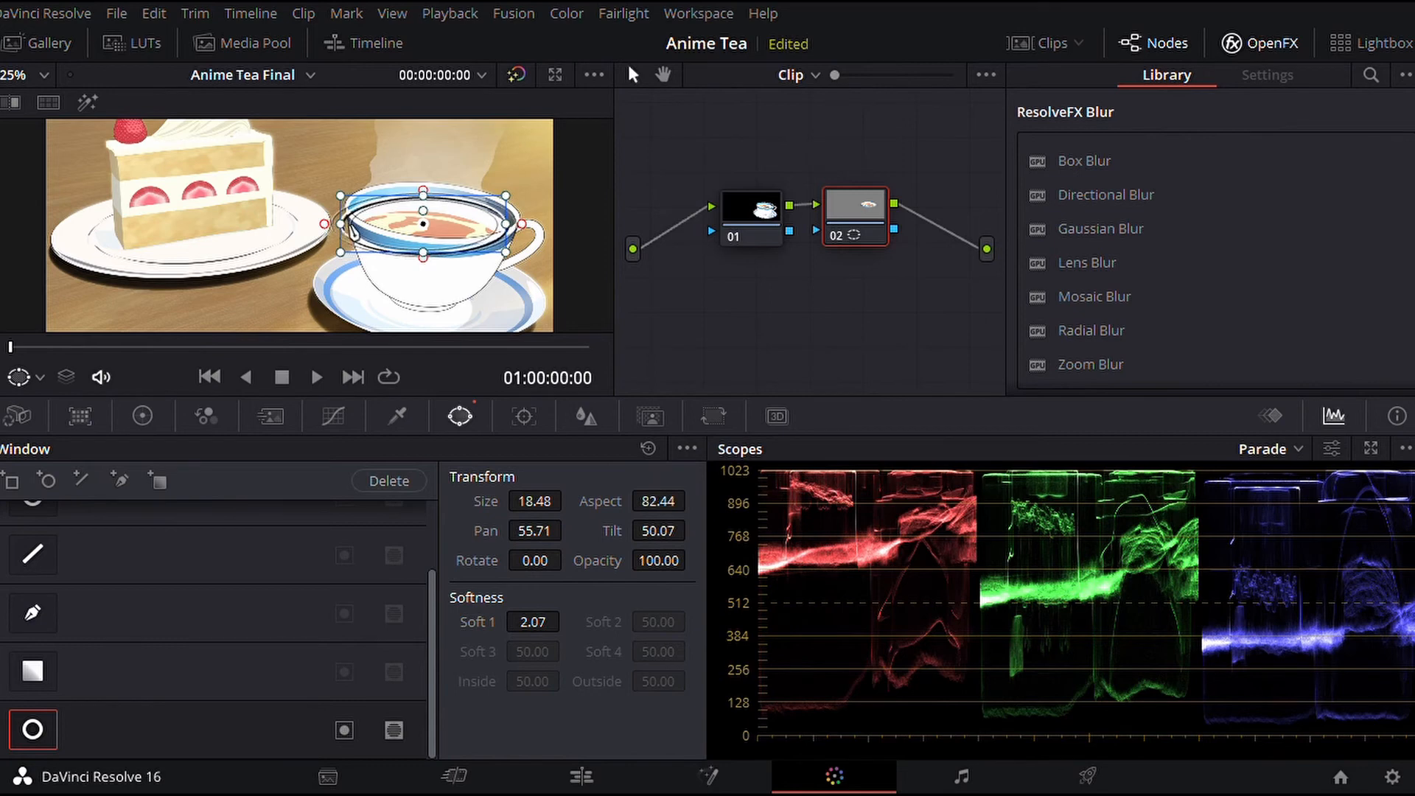
left_click_drag(436, 235, 442, 235)
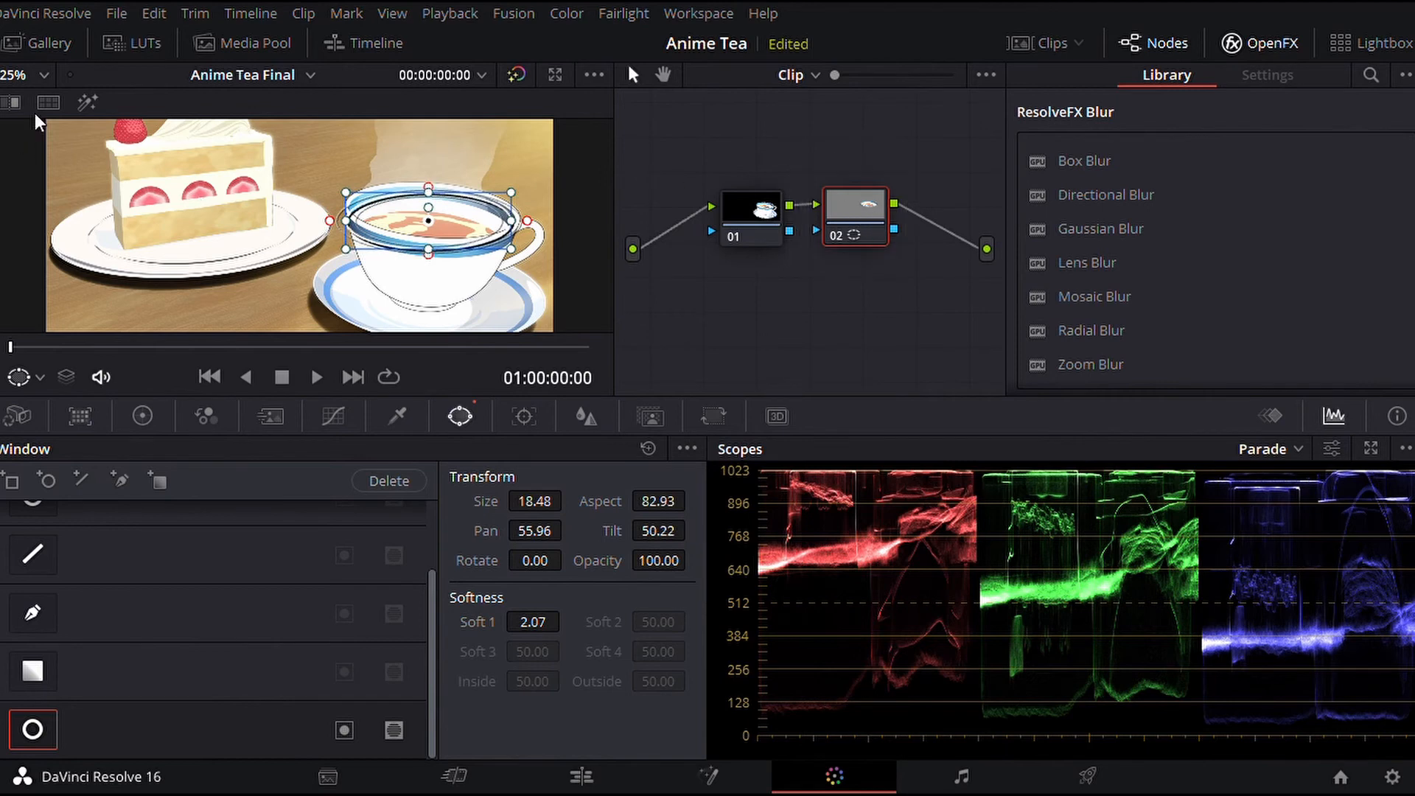
- Preview the tea area isolated by the circular window on node 02 with Highlight, and restore the normal view
left_click(90, 103)
left_click(95, 102)
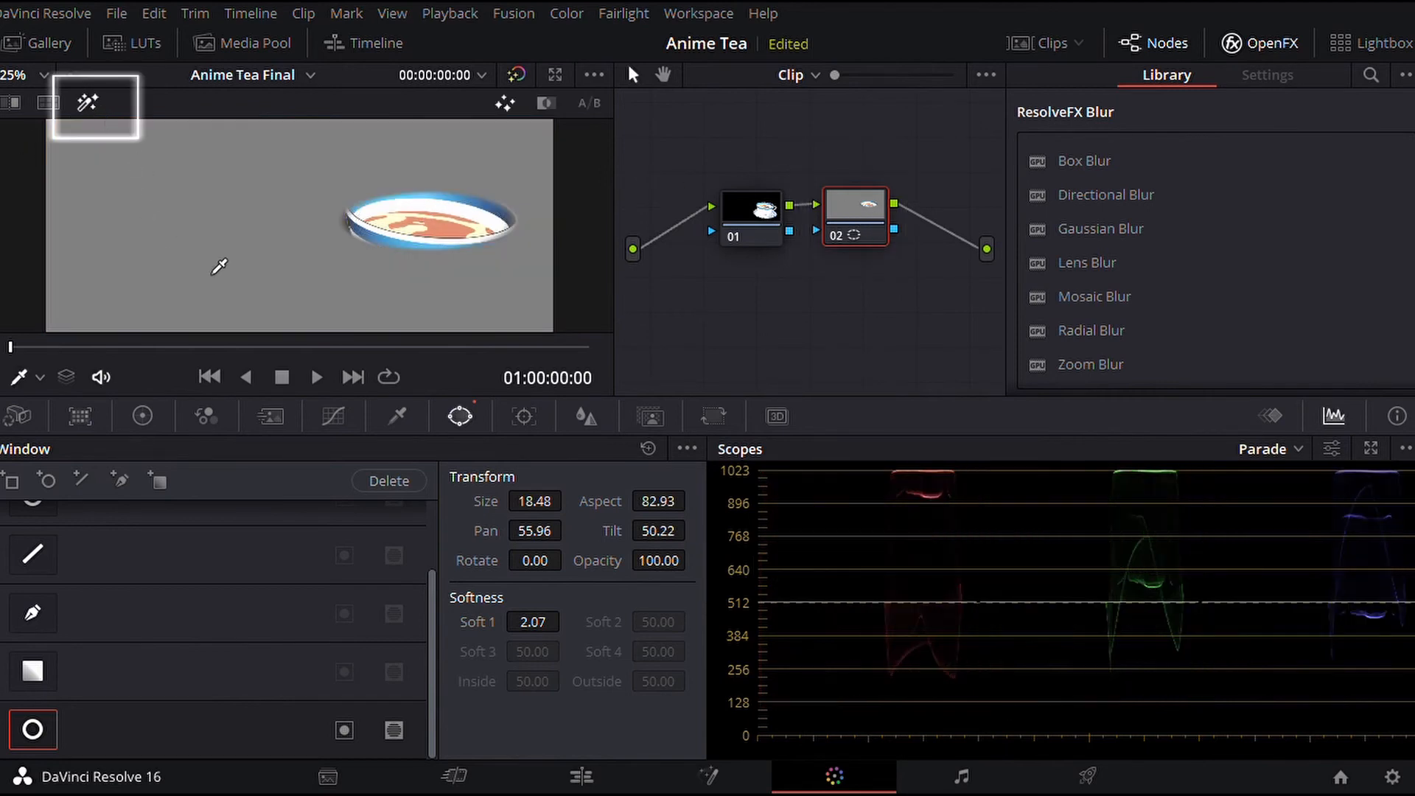
left_click(88, 102)
left_click_drag(433, 588, 386, 524)
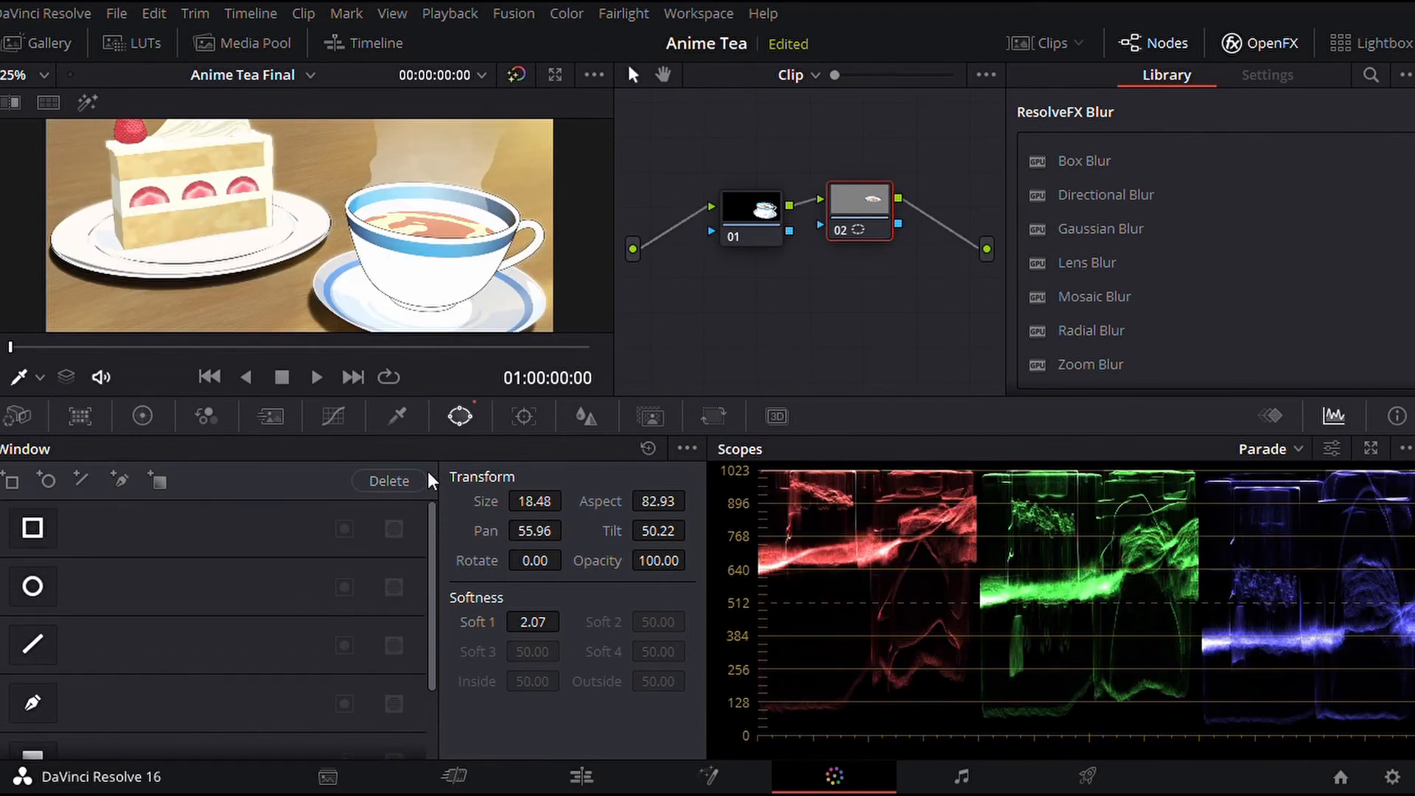
- Sample the cream swirl in the tea with the HSL Qualifier and check the isolated selection in Highlight view
left_click(397, 418)
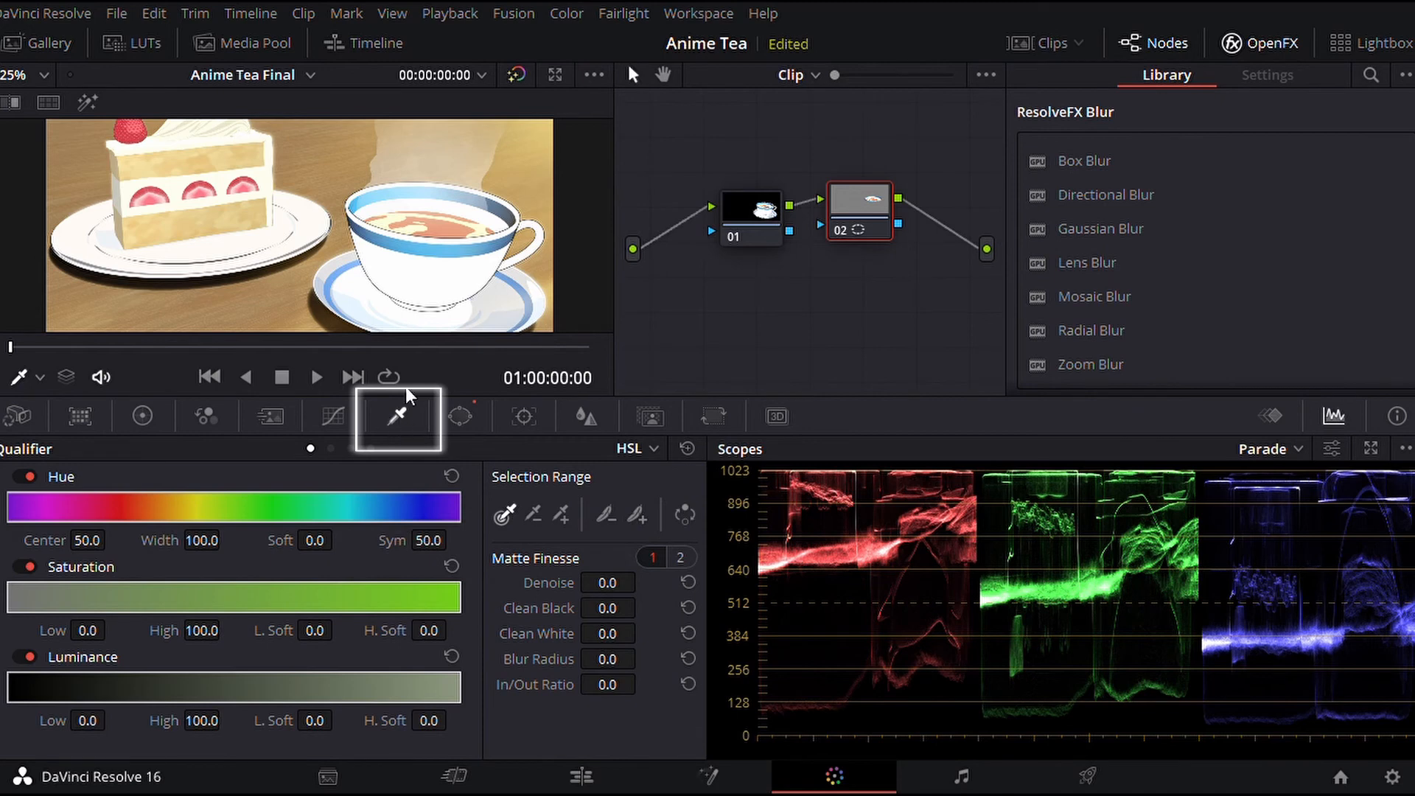
left_click(384, 241)
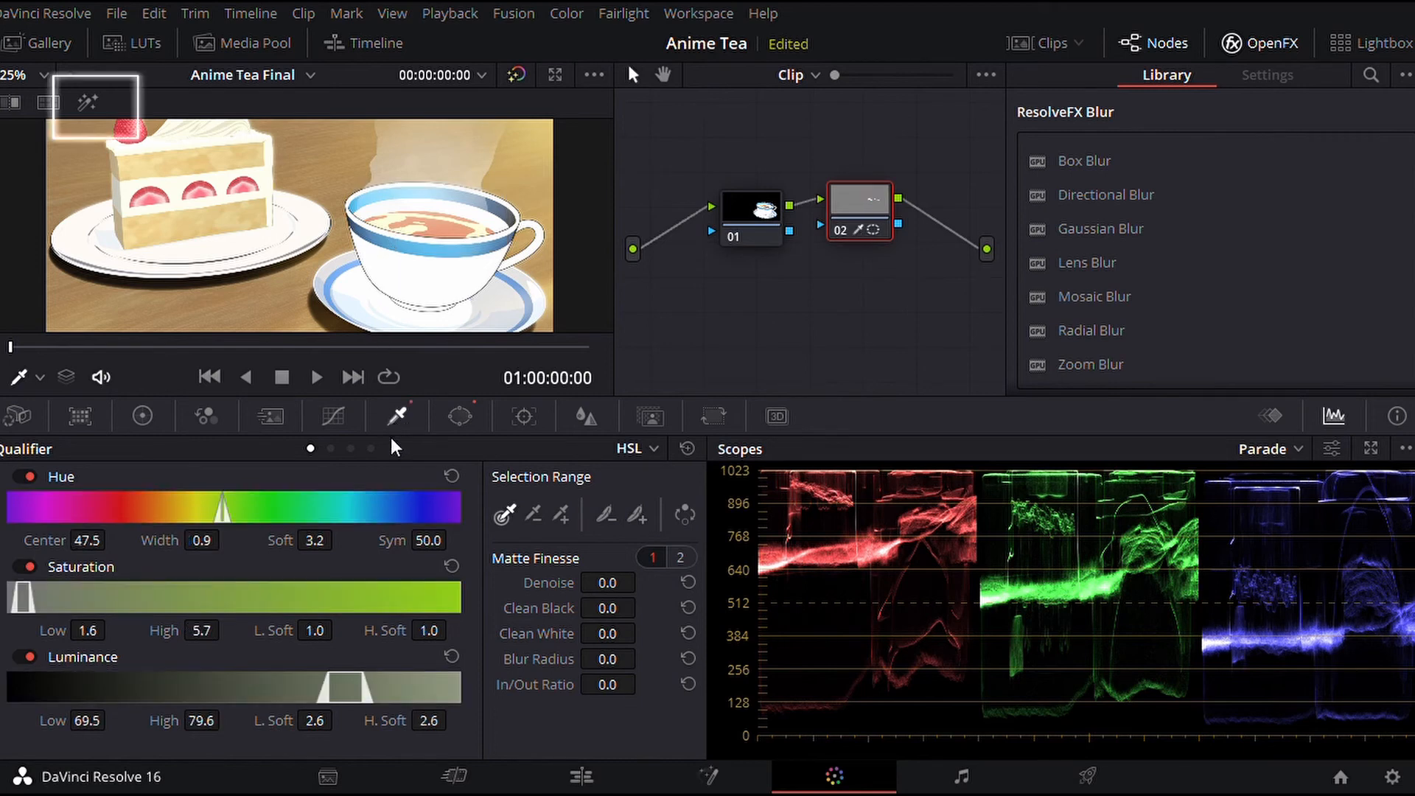
left_click(89, 107)
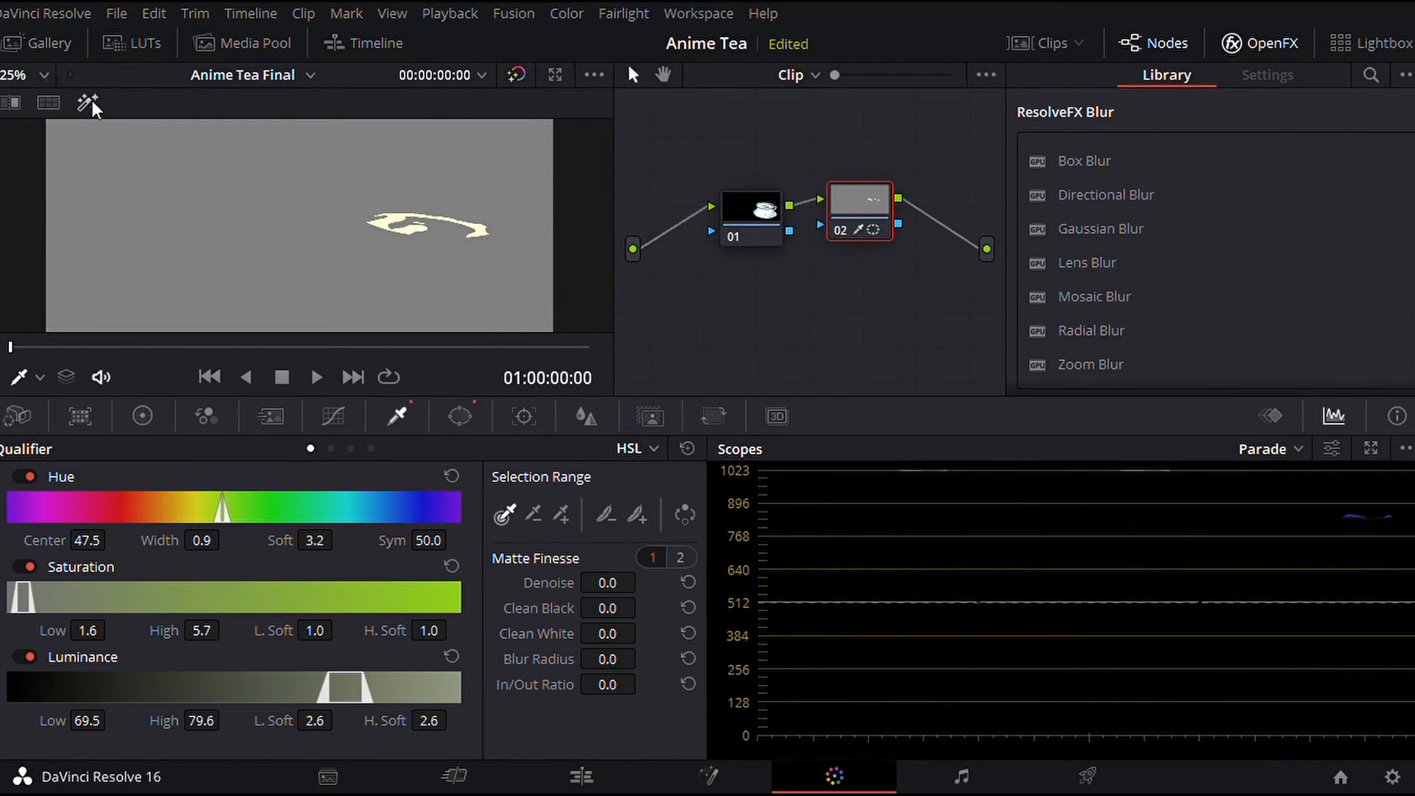
left_click(89, 107)
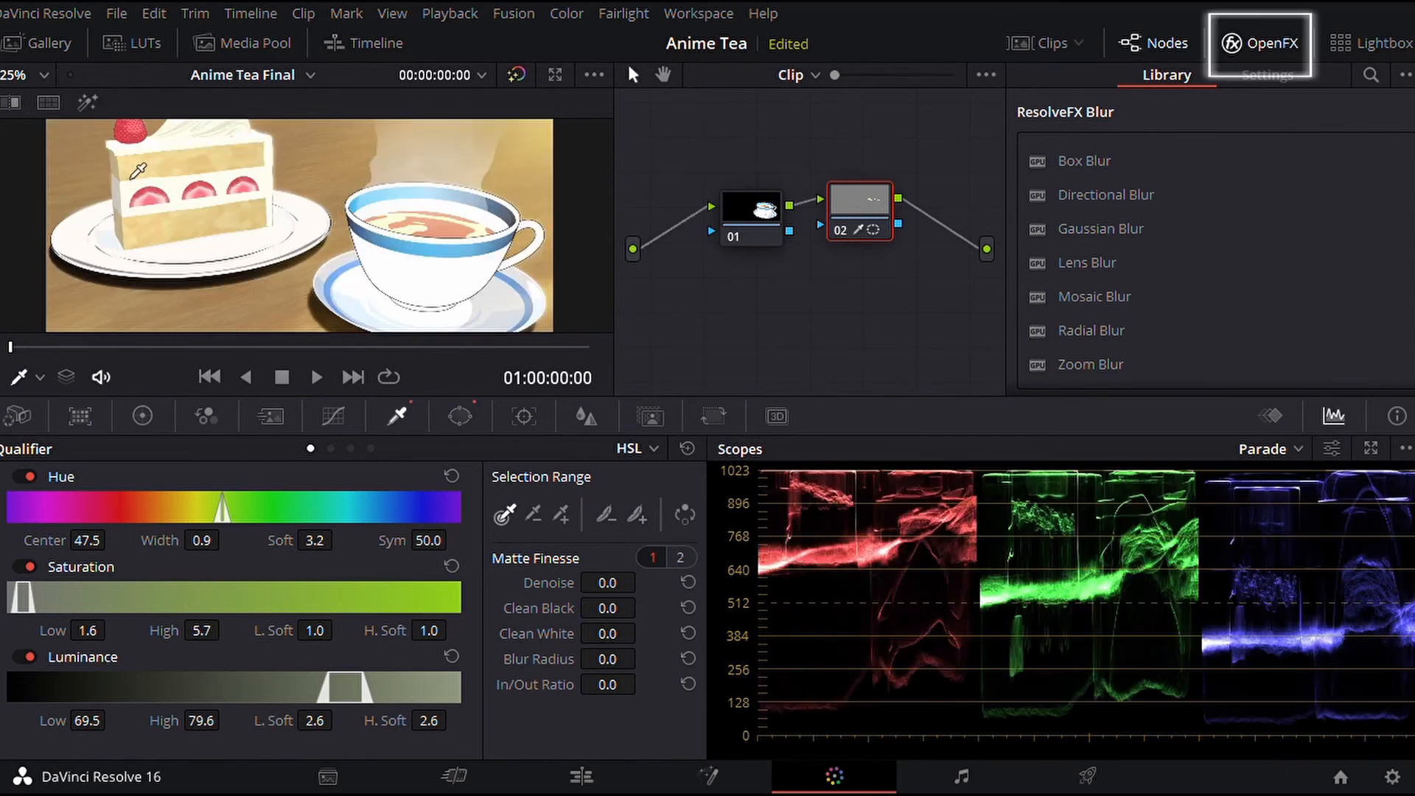
- Find the Glow effect in the OpenFX library and apply it to node 02
left_click(1369, 73)
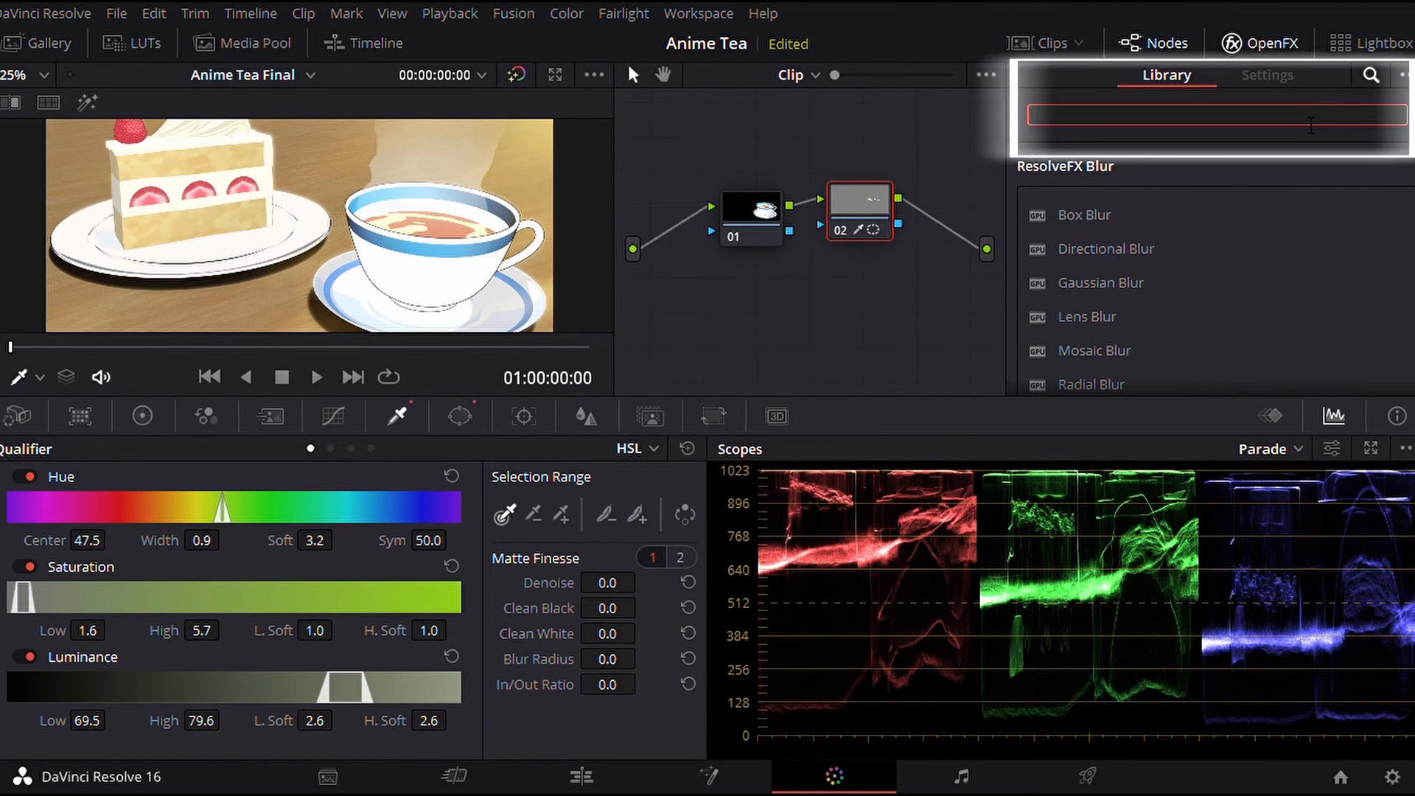
type("glow")
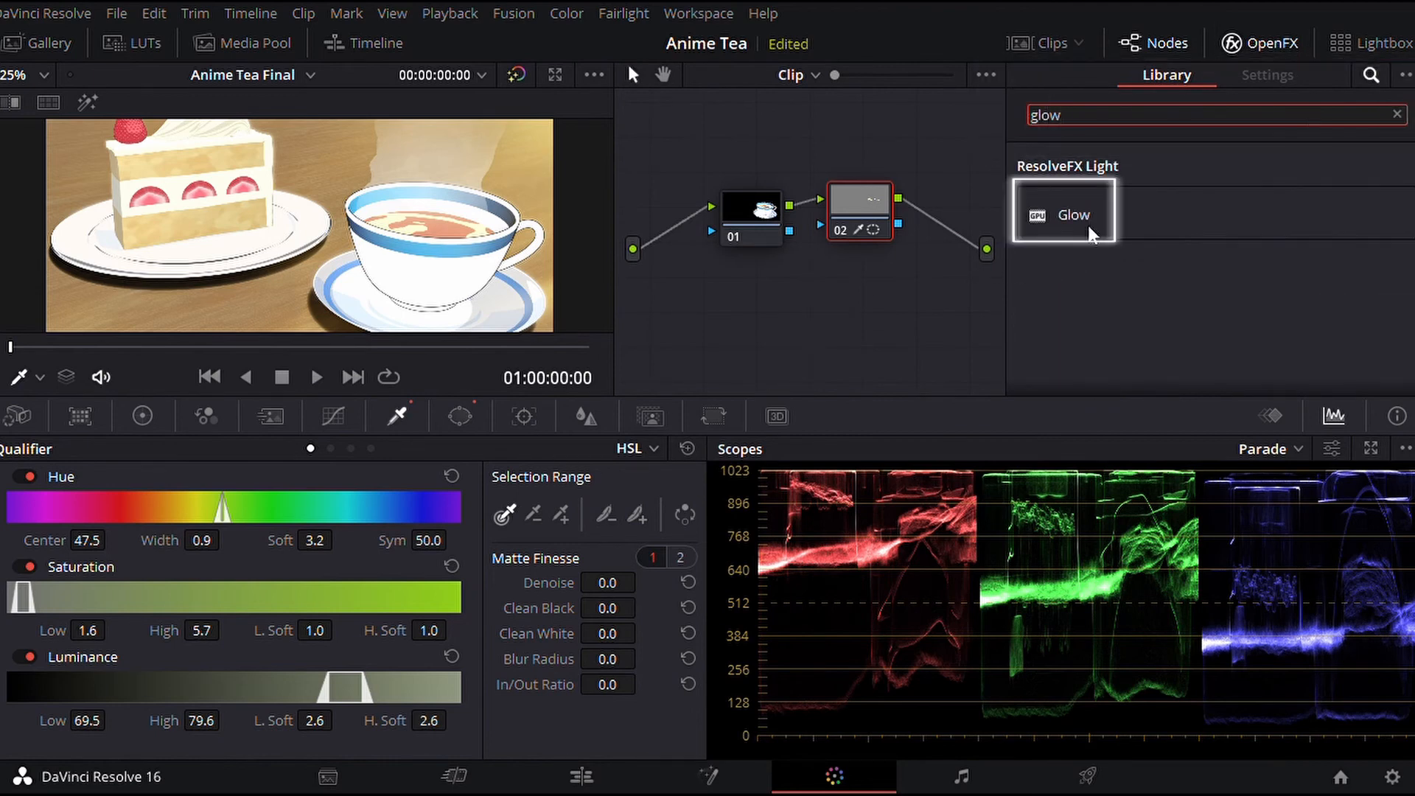
left_click(1100, 208)
left_click_drag(1135, 215, 842, 205)
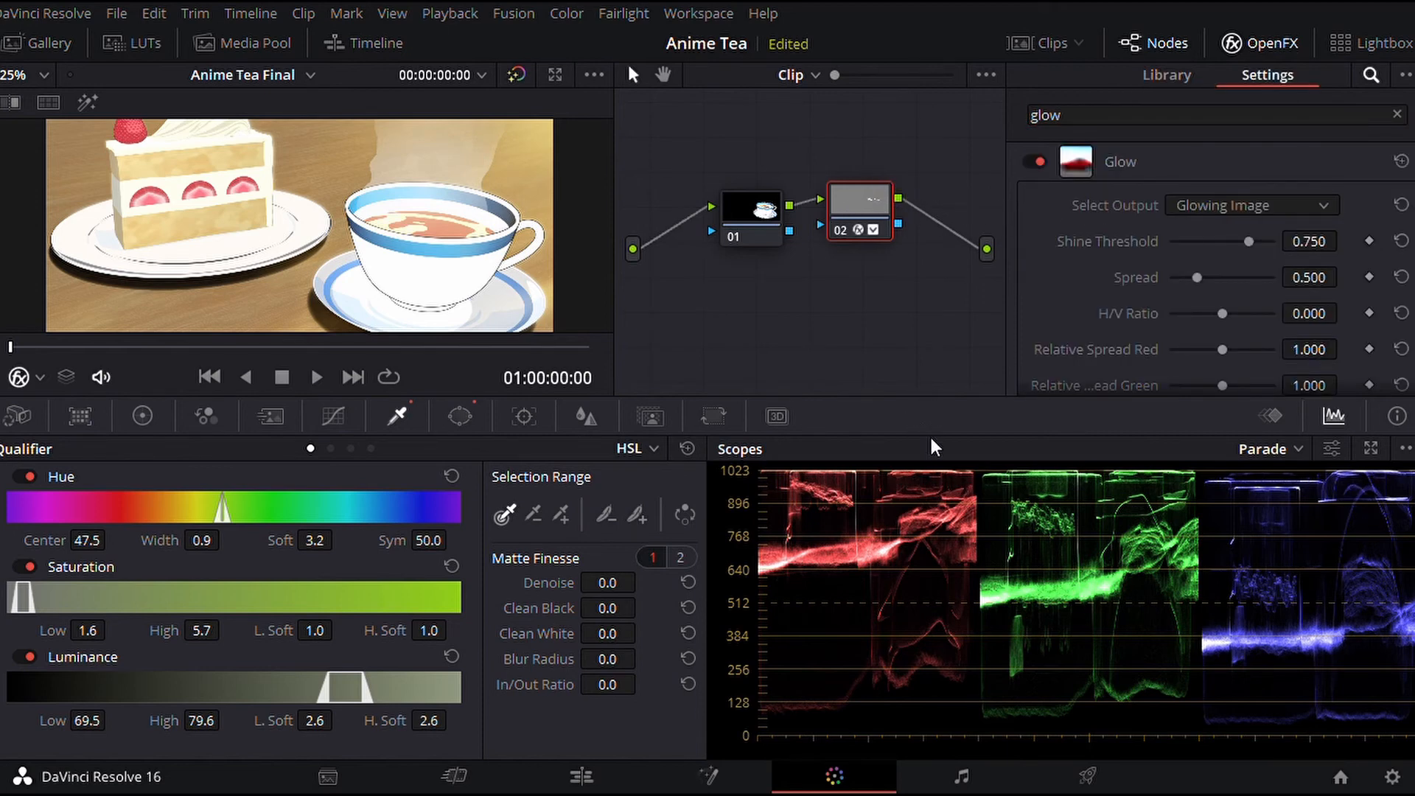
- Set the Glow effect's Opacity to 1.000, Spread to 0.408 and Shine Threshold to 0.775
scroll(1267, 346, "down", 8)
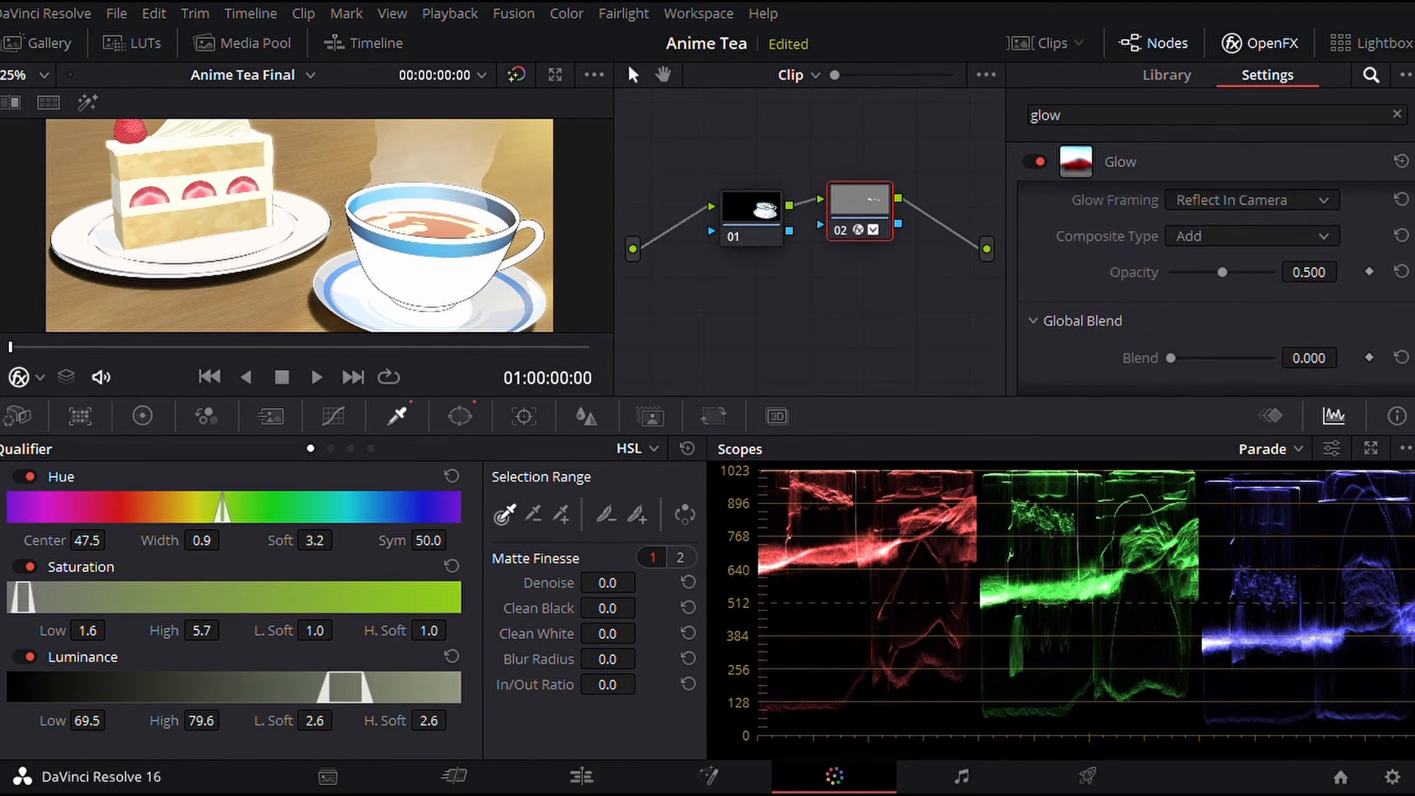
left_click_drag(1228, 274, 1279, 279)
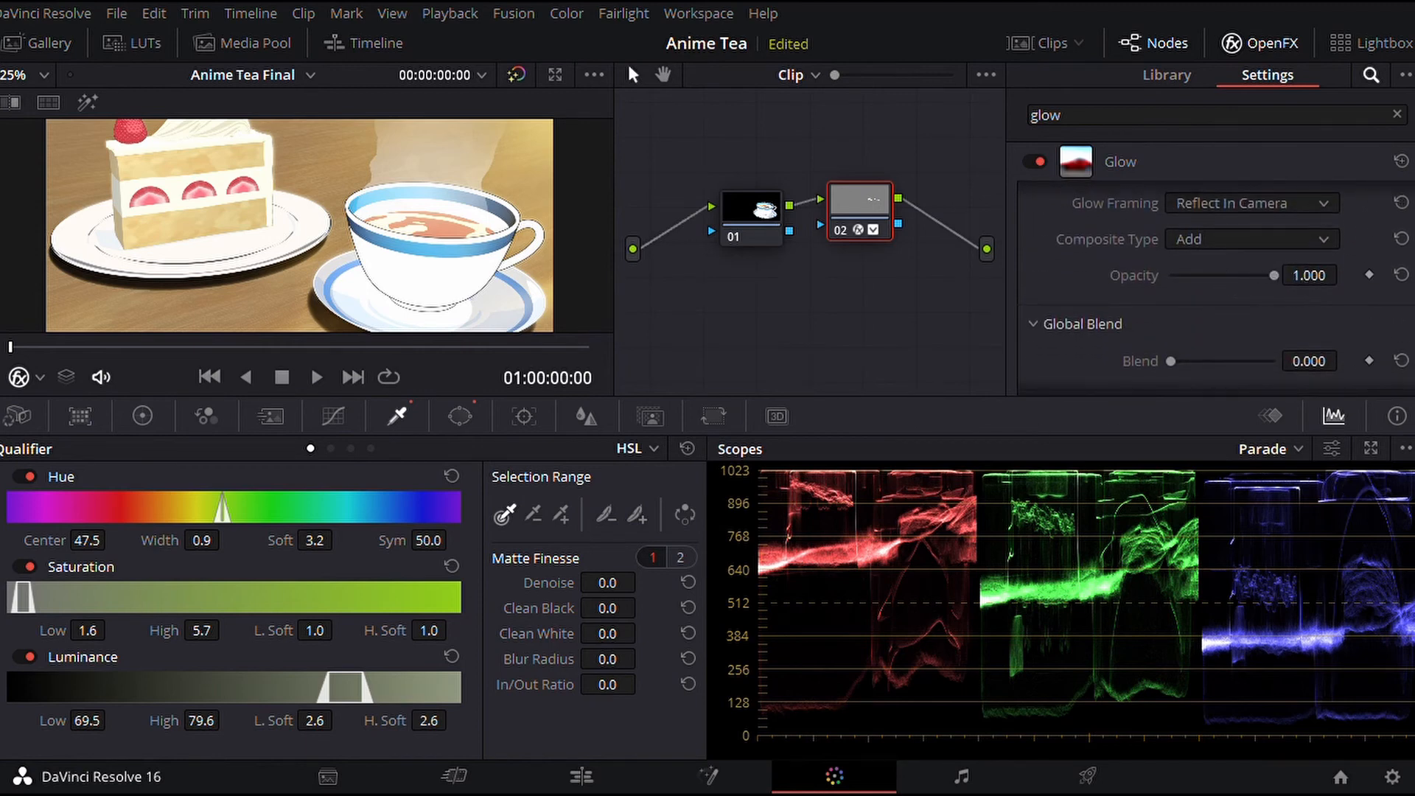
scroll(1227, 292, "up", 6)
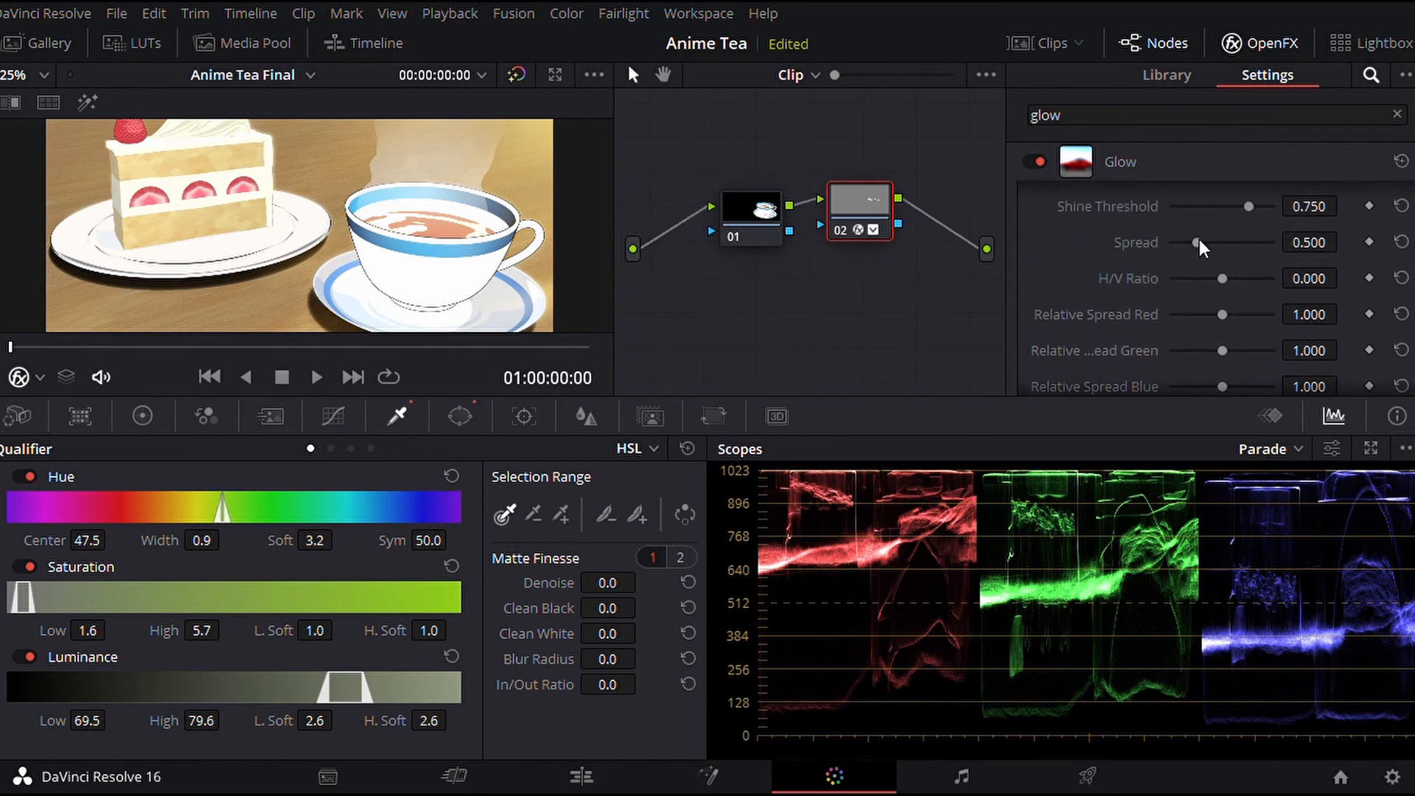
mouse_move(1198, 241)
left_mouse_down()
mouse_move(1170, 242)
mouse_move(1204, 246)
left_mouse_up()
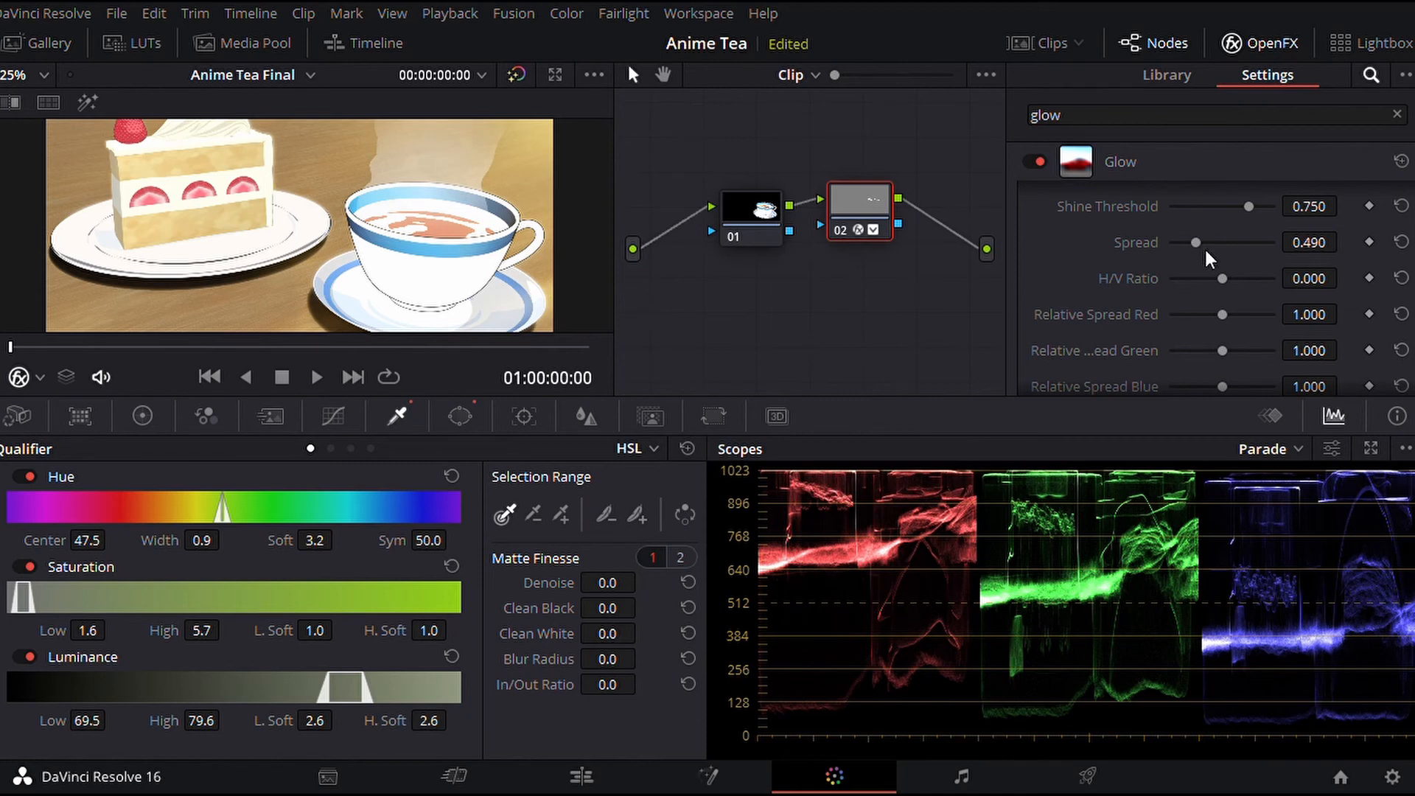
left_click(1327, 242)
type("0.408")
key("Return")
scroll(266, 265, "up", 2)
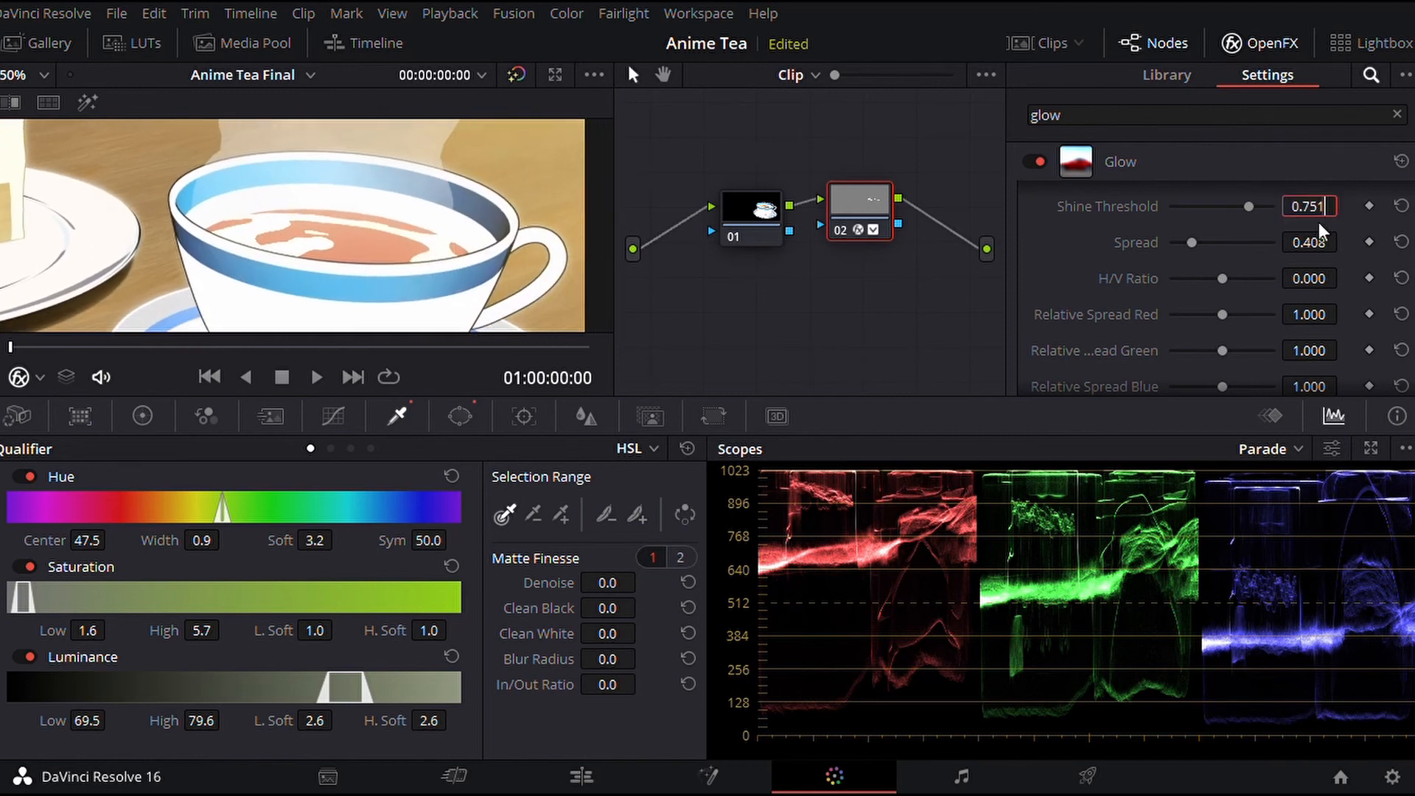
type("0.775")
key("Return")
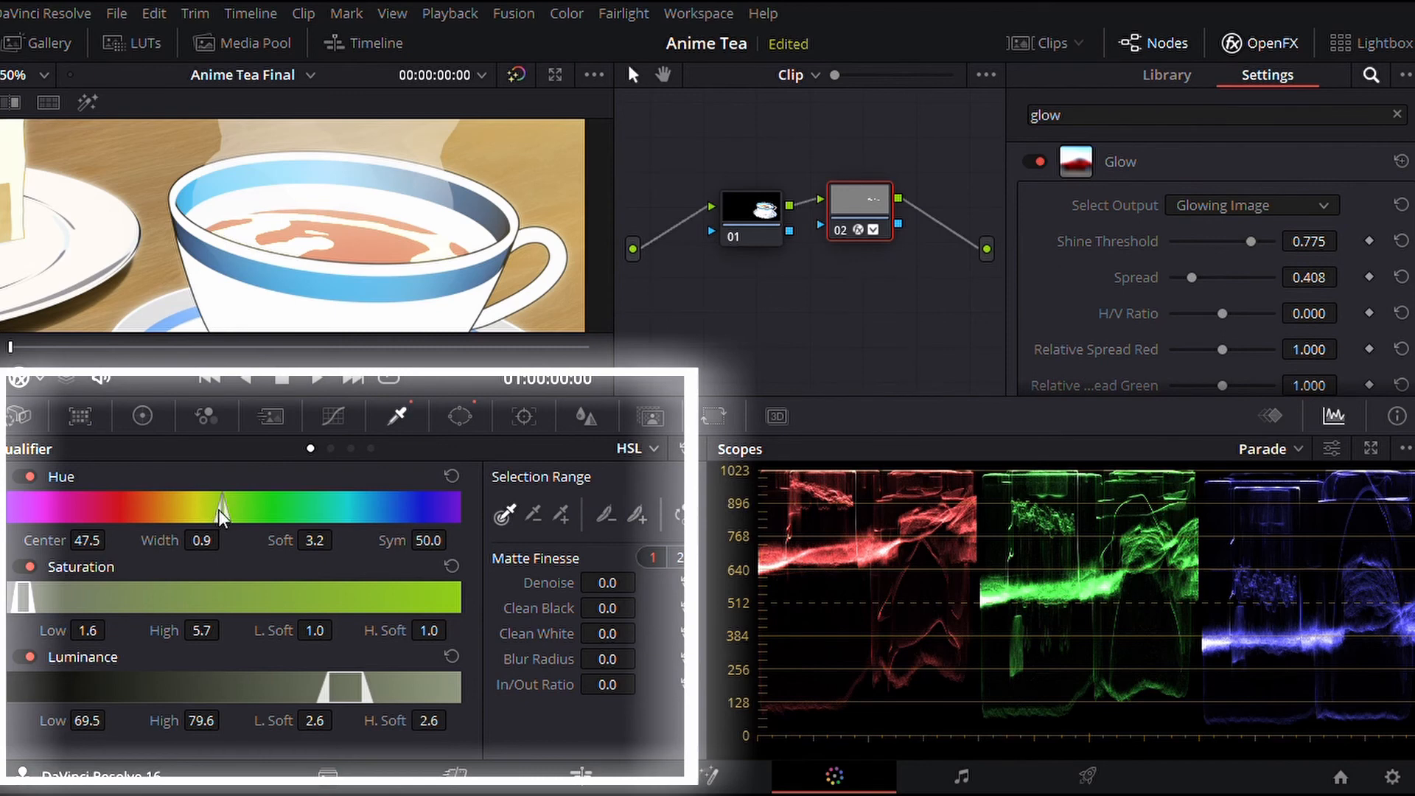
- Roughly adjust the qualifier to Hue Width 16.7, Saturation High 19.0 and a Luminance range of 60.5 to 77.7
left_click_drag(225, 525, 190, 532)
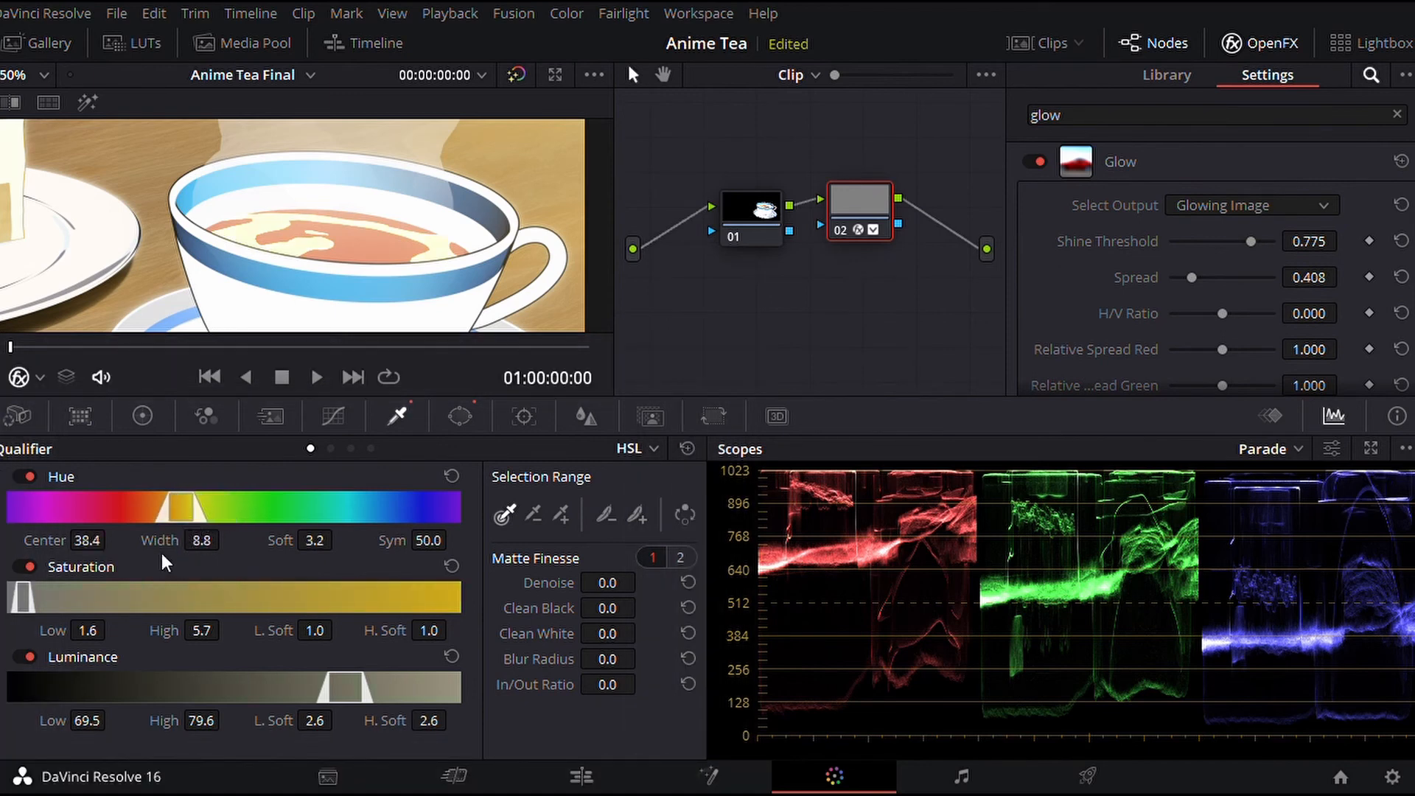
left_click_drag(371, 689, 446, 687)
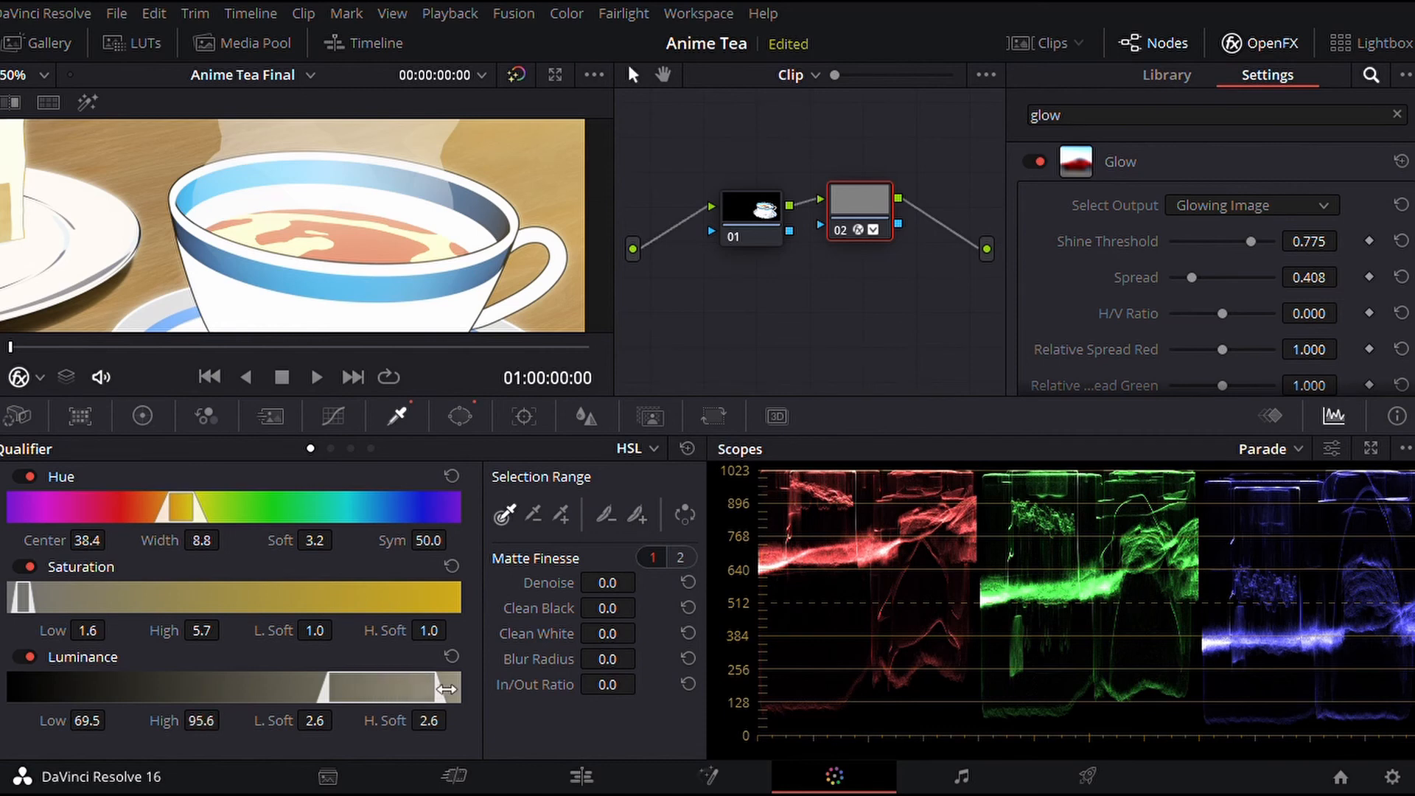
left_click_drag(34, 598, 103, 597)
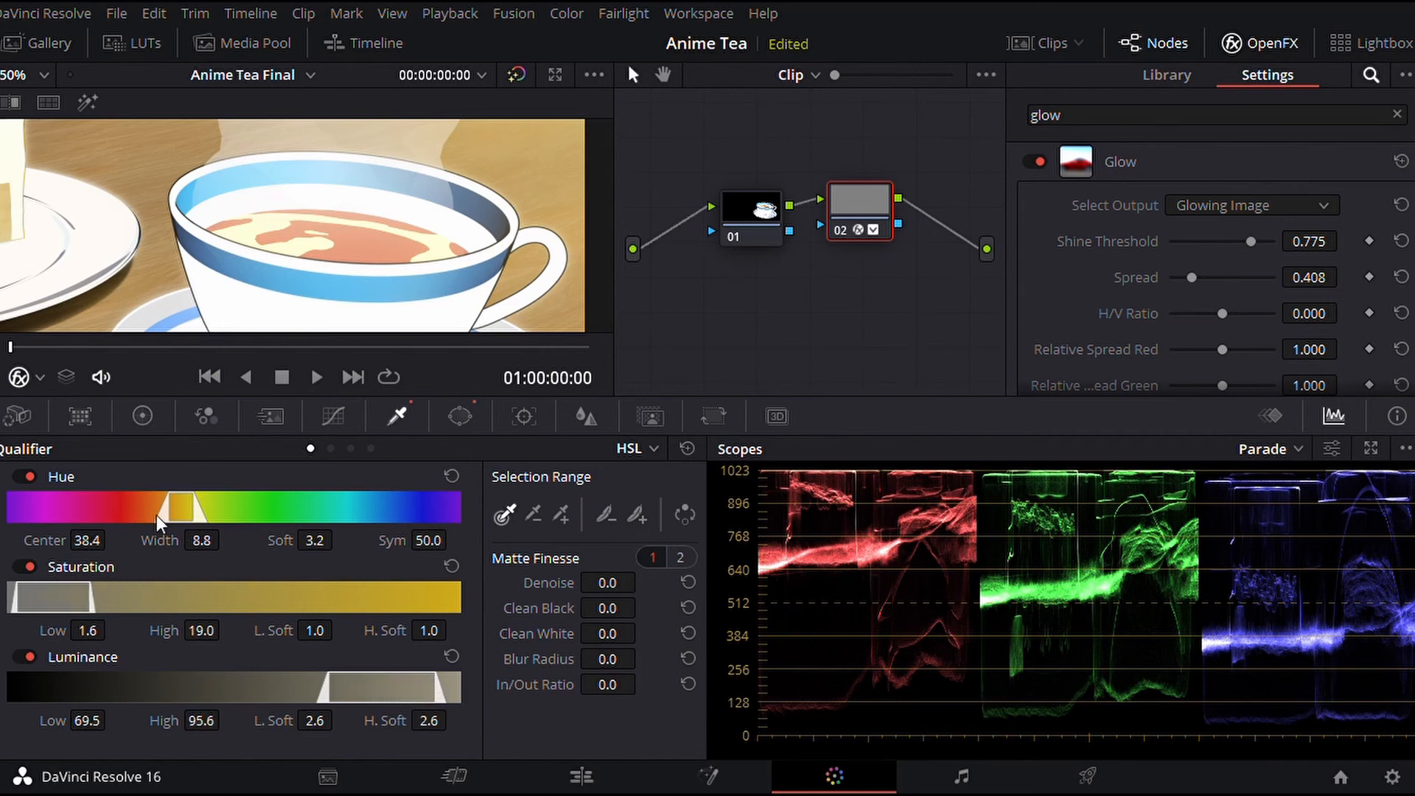
mouse_move(174, 518)
left_mouse_down()
mouse_move(154, 518)
mouse_move(174, 521)
left_mouse_up()
mouse_move(382, 686)
left_mouse_down()
mouse_move(446, 700)
mouse_move(325, 684)
mouse_move(389, 701)
mouse_move(361, 704)
left_mouse_up()
- Set the qualifier's Hue Center to 40, Hue Width to 13 and Saturation High to 17.9
left_click_drag(92, 546, 109, 550)
type("40")
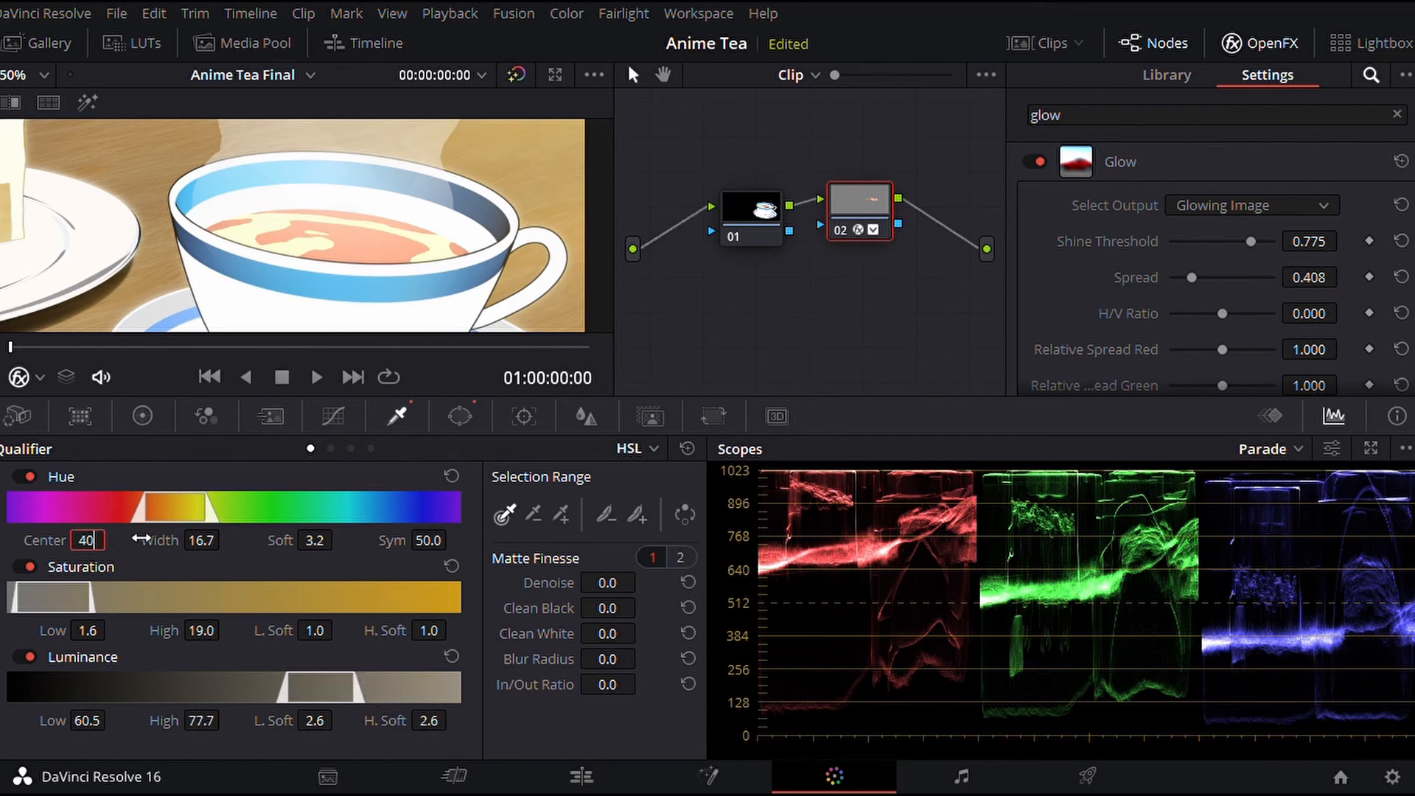
double_click(208, 544)
type("13")
double_click(211, 635)
type("17.9")
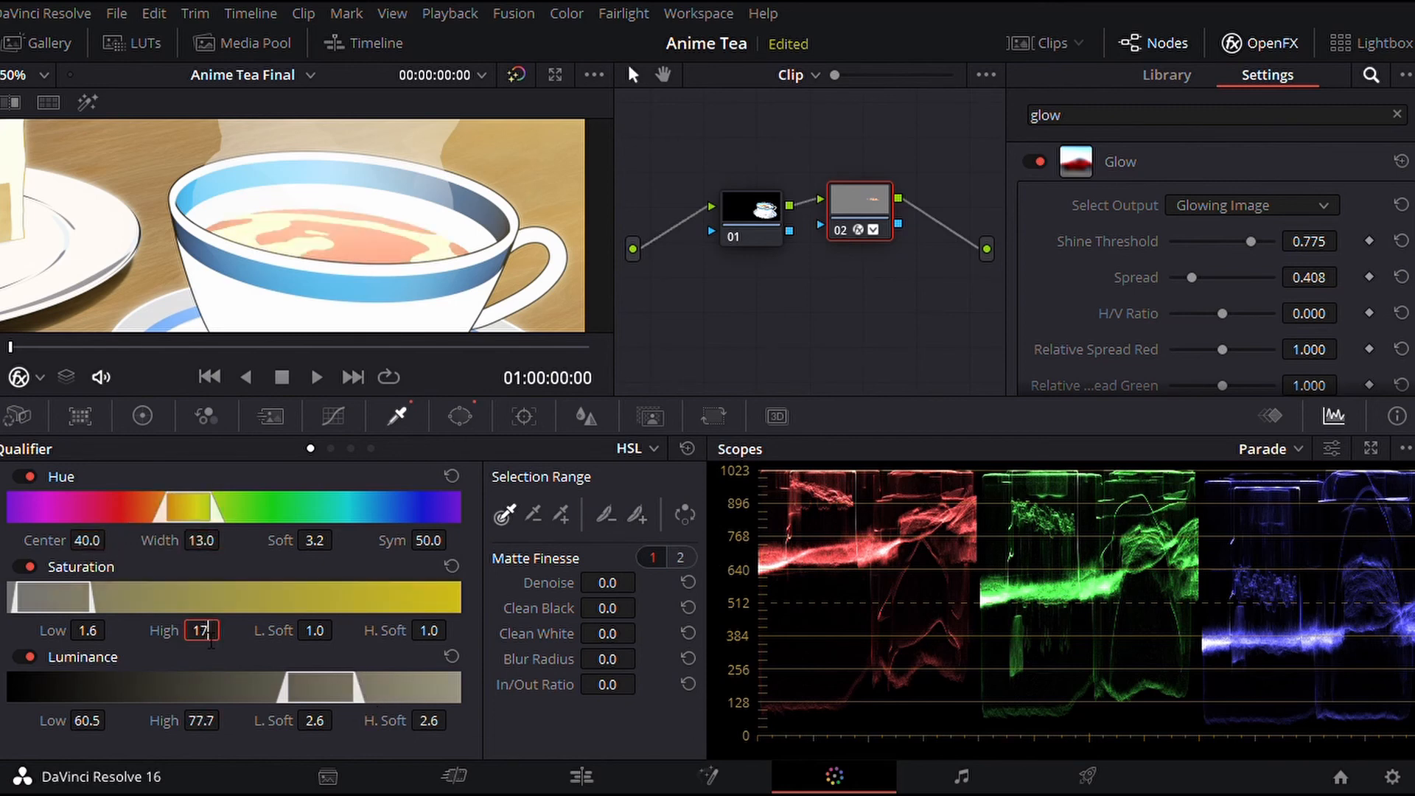
key("Return")
- Set the qualifier's Luminance range to Low 58 and High 100
left_click_drag(87, 721, 103, 720)
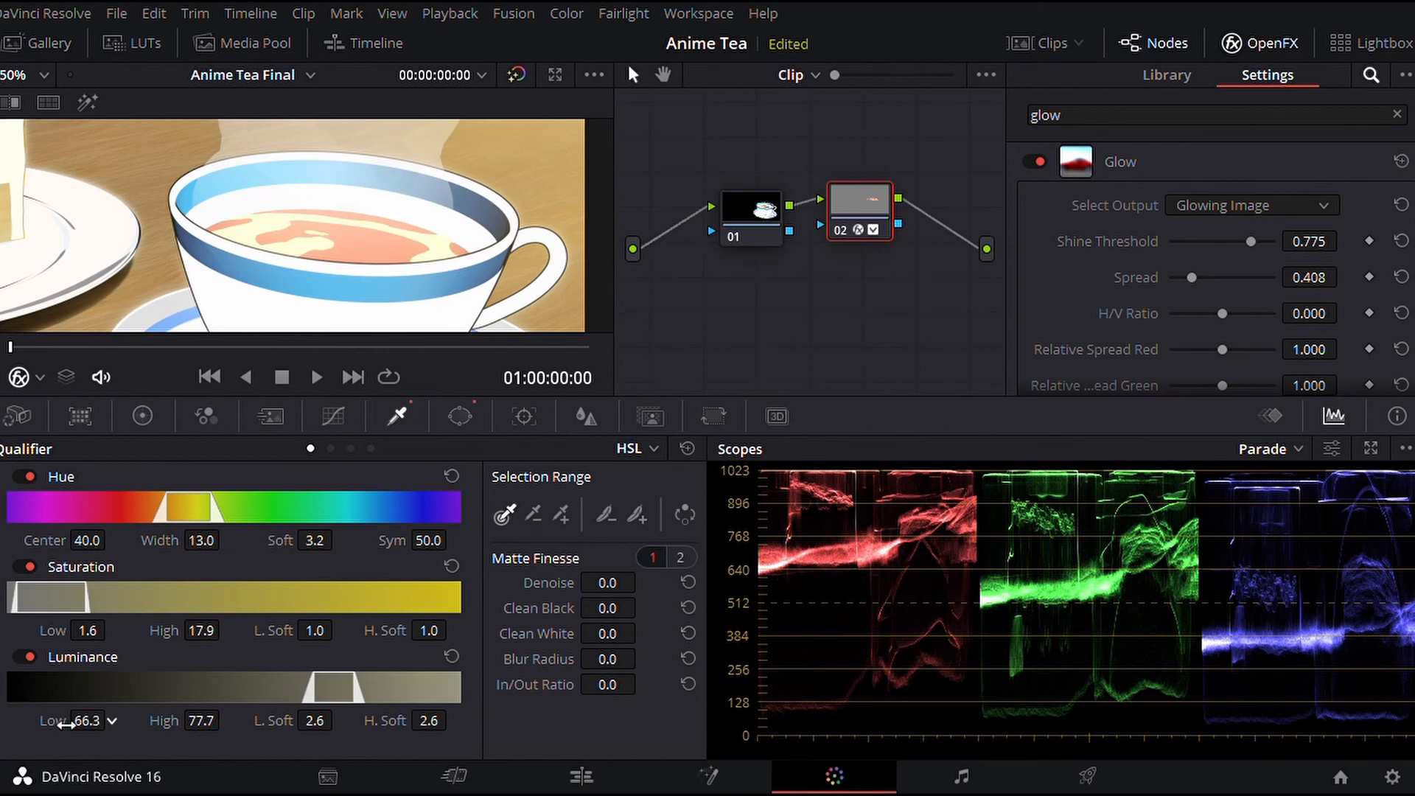
double_click(202, 721)
type("100")
key("Return")
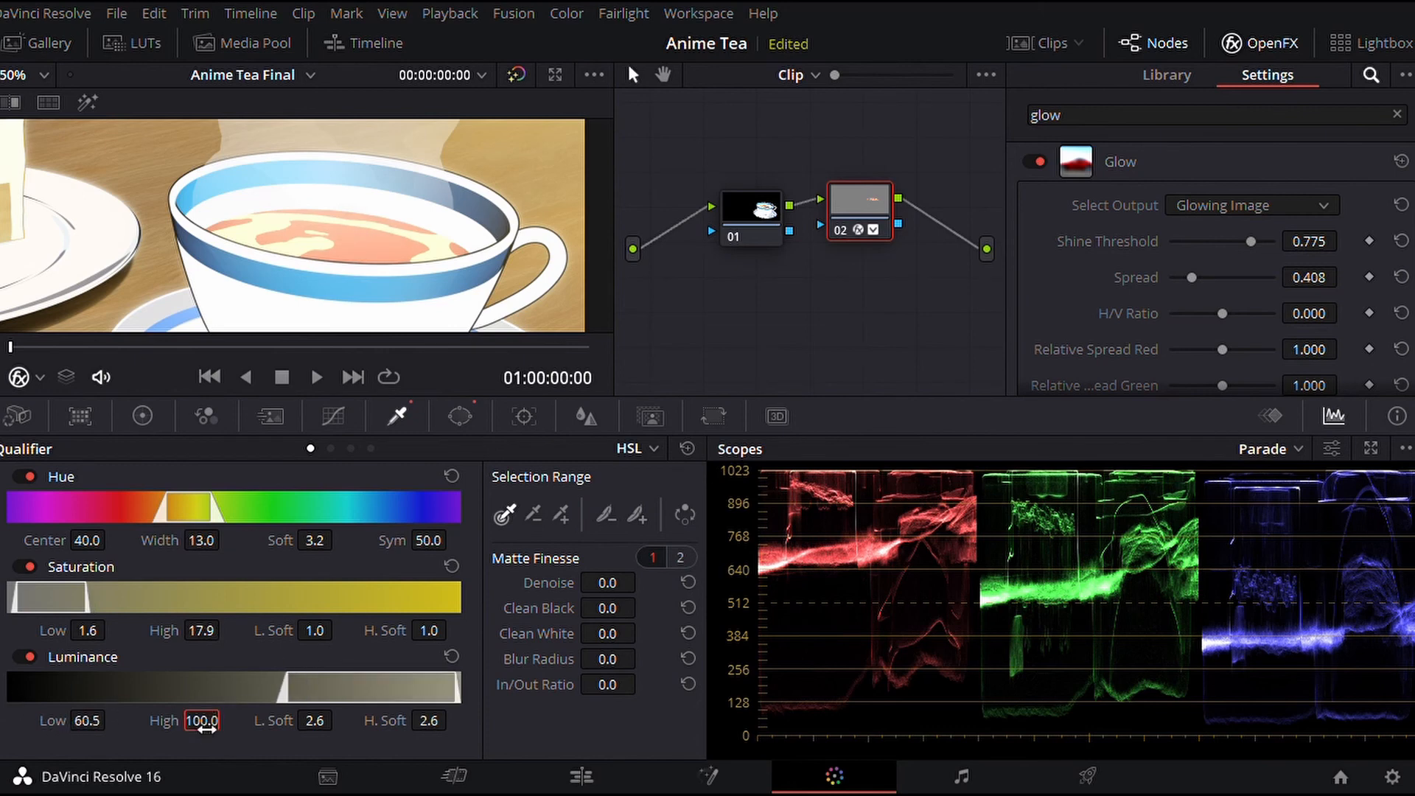
double_click(94, 724)
type("58")
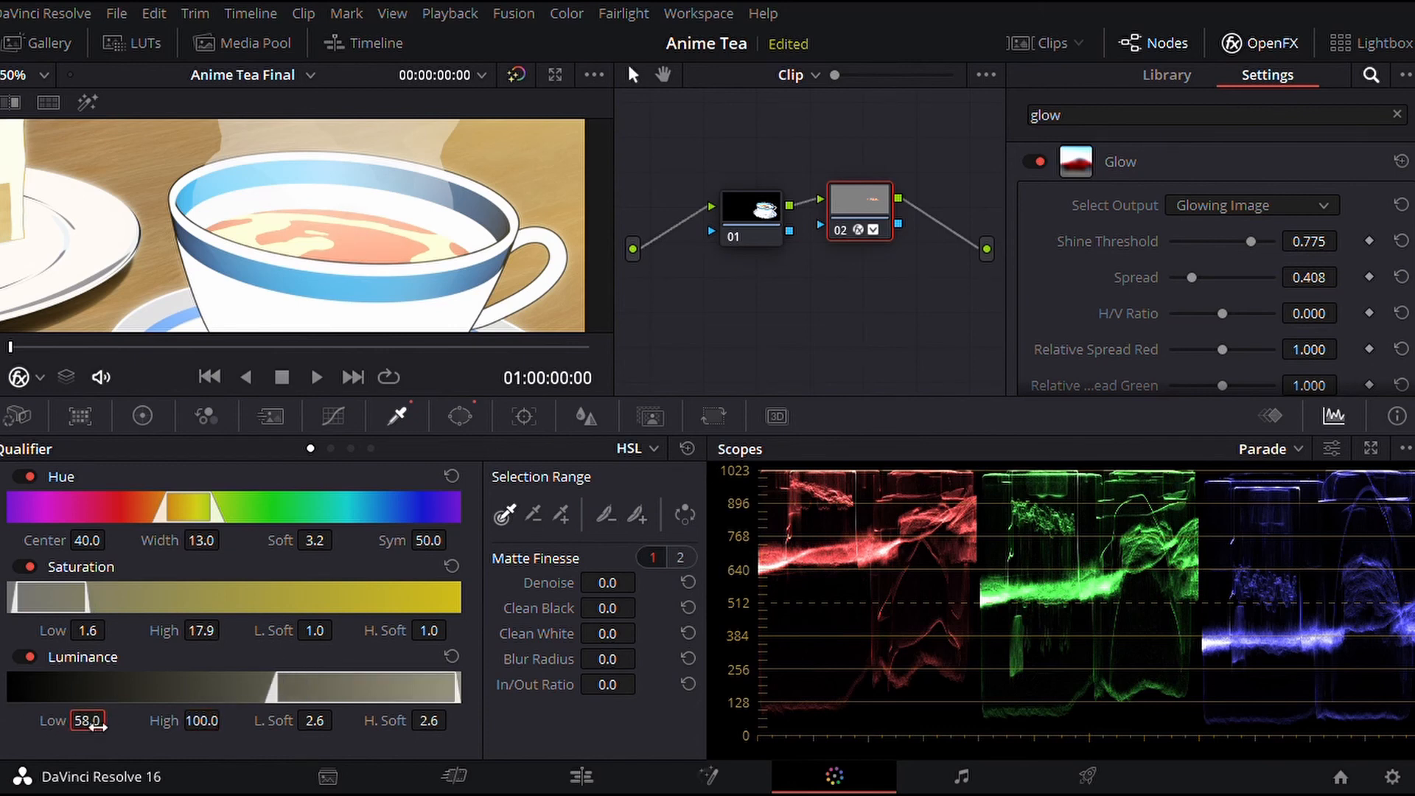
key("Return")
- Raise the Brightness of the Glow effect on node 02 slightly
scroll(1216, 295, "down", 3)
scroll(1220, 253, "down", 2)
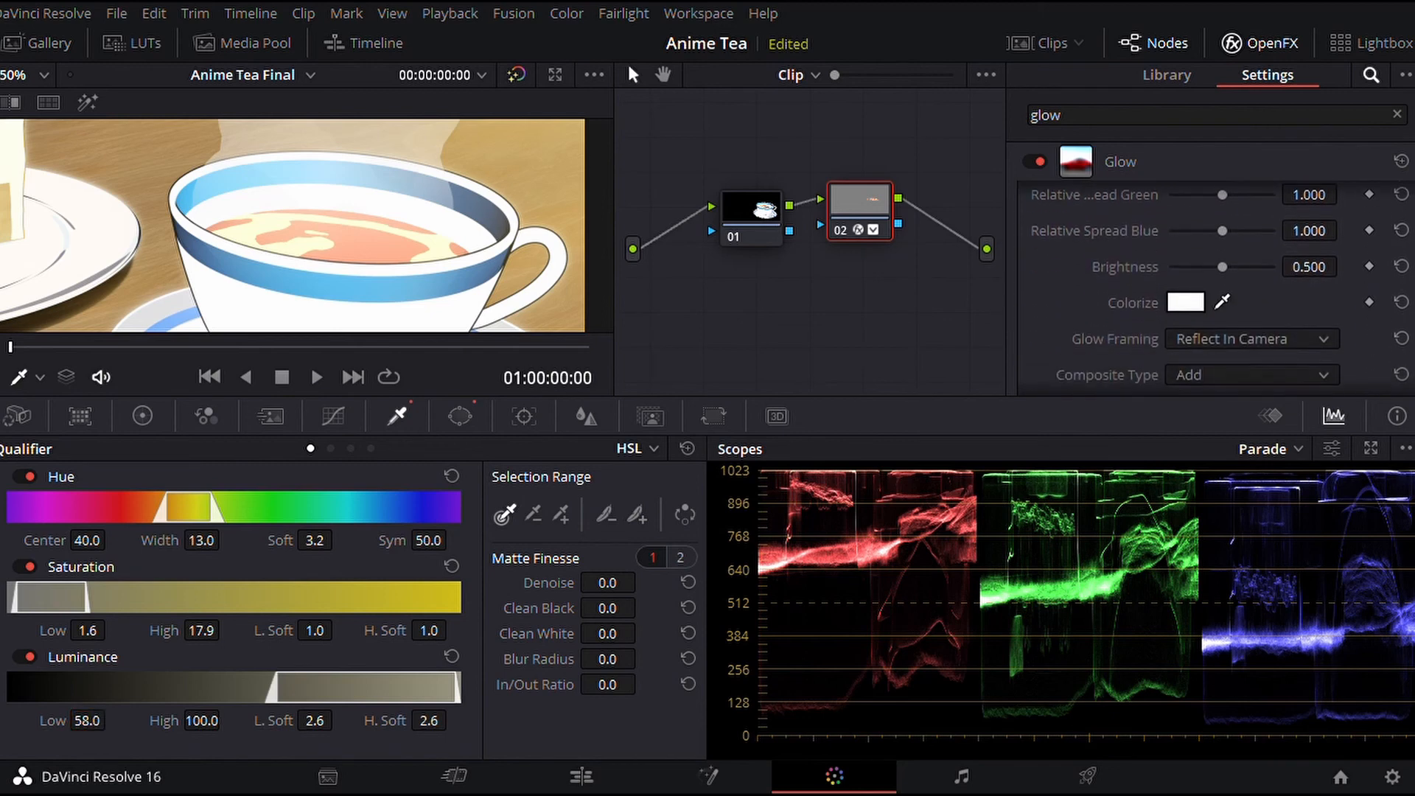
mouse_move(1220, 255)
left_mouse_down()
mouse_move(1254, 255)
mouse_move(1244, 262)
left_mouse_up()
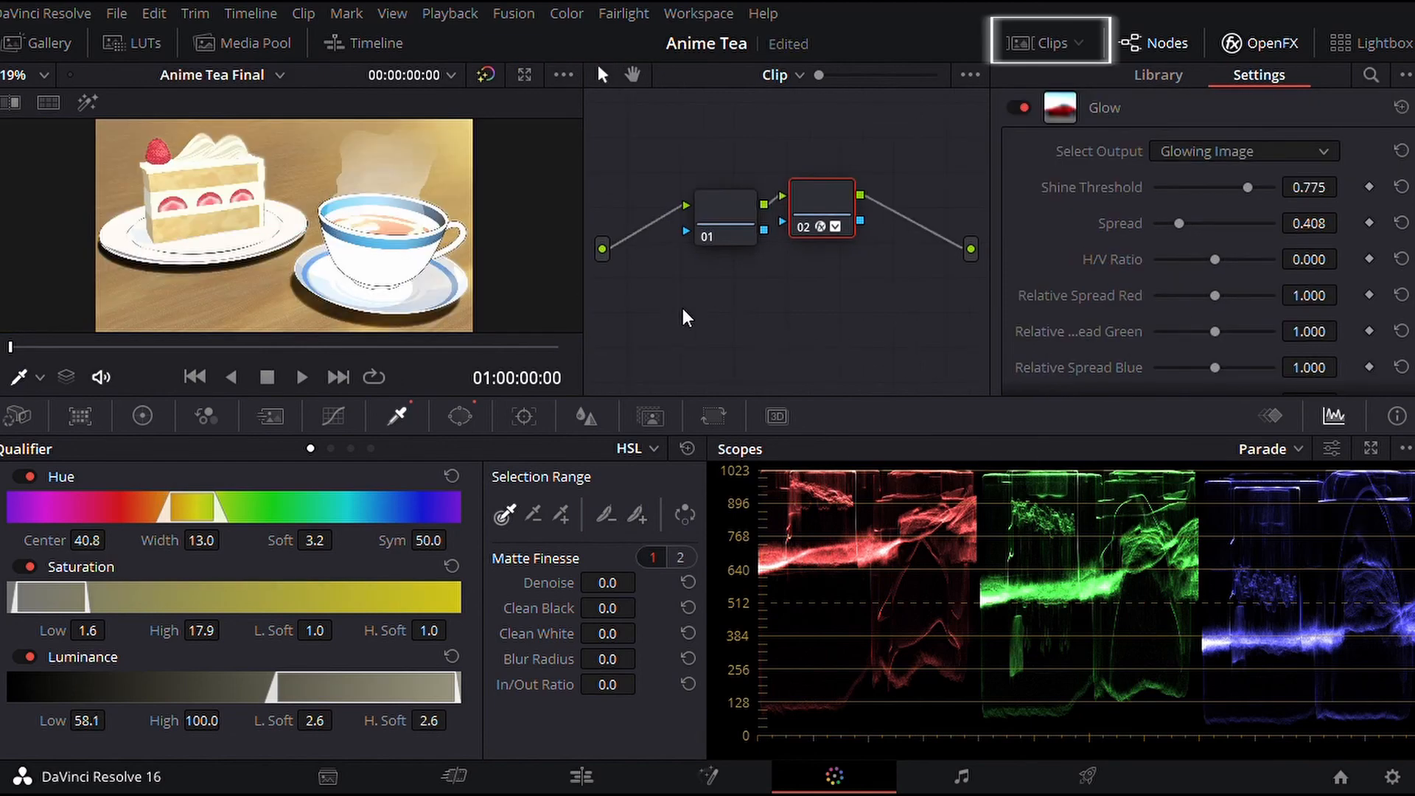
- Show the clip thumbnails and examine the separate teacup clips on V5 in the Edit page timeline
left_click(1032, 47)
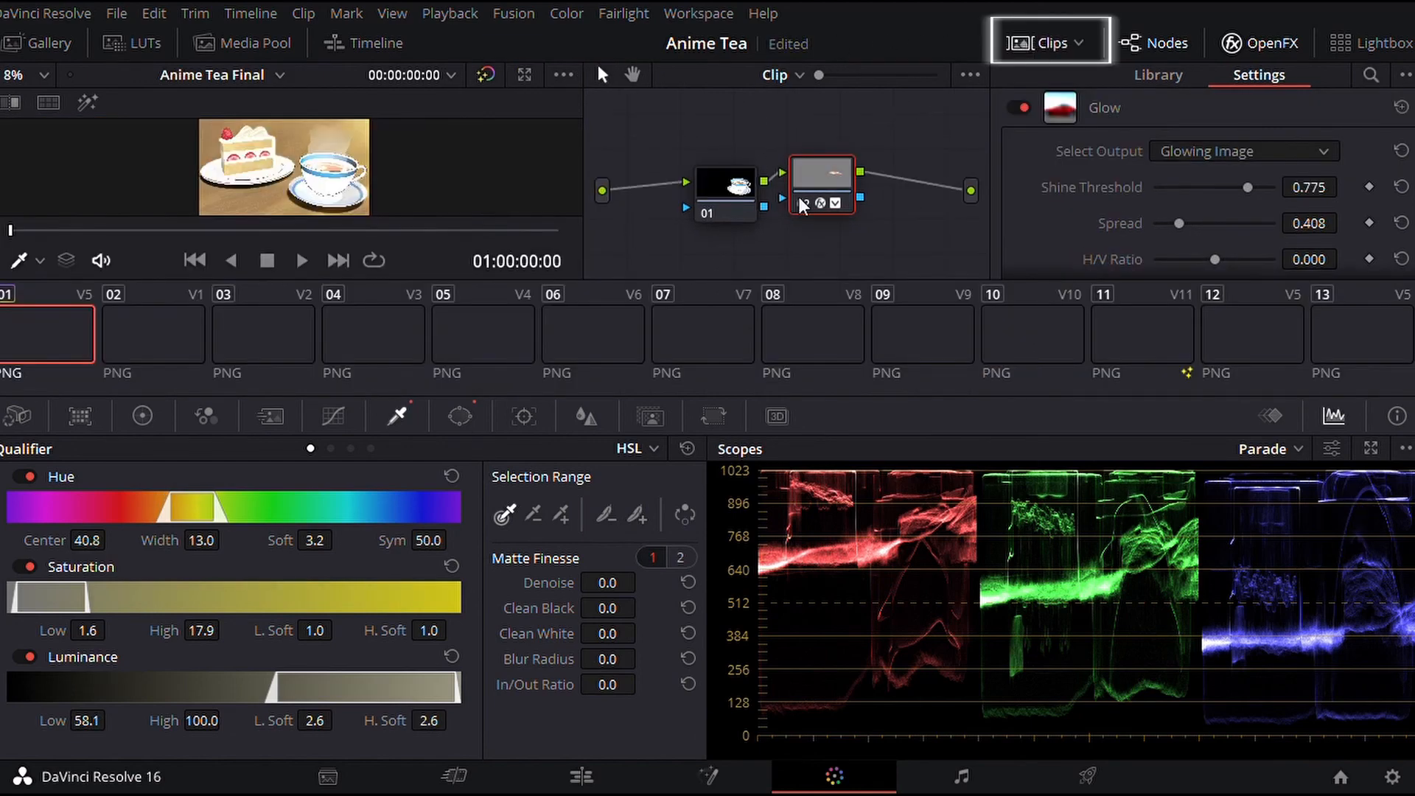
left_click(580, 777)
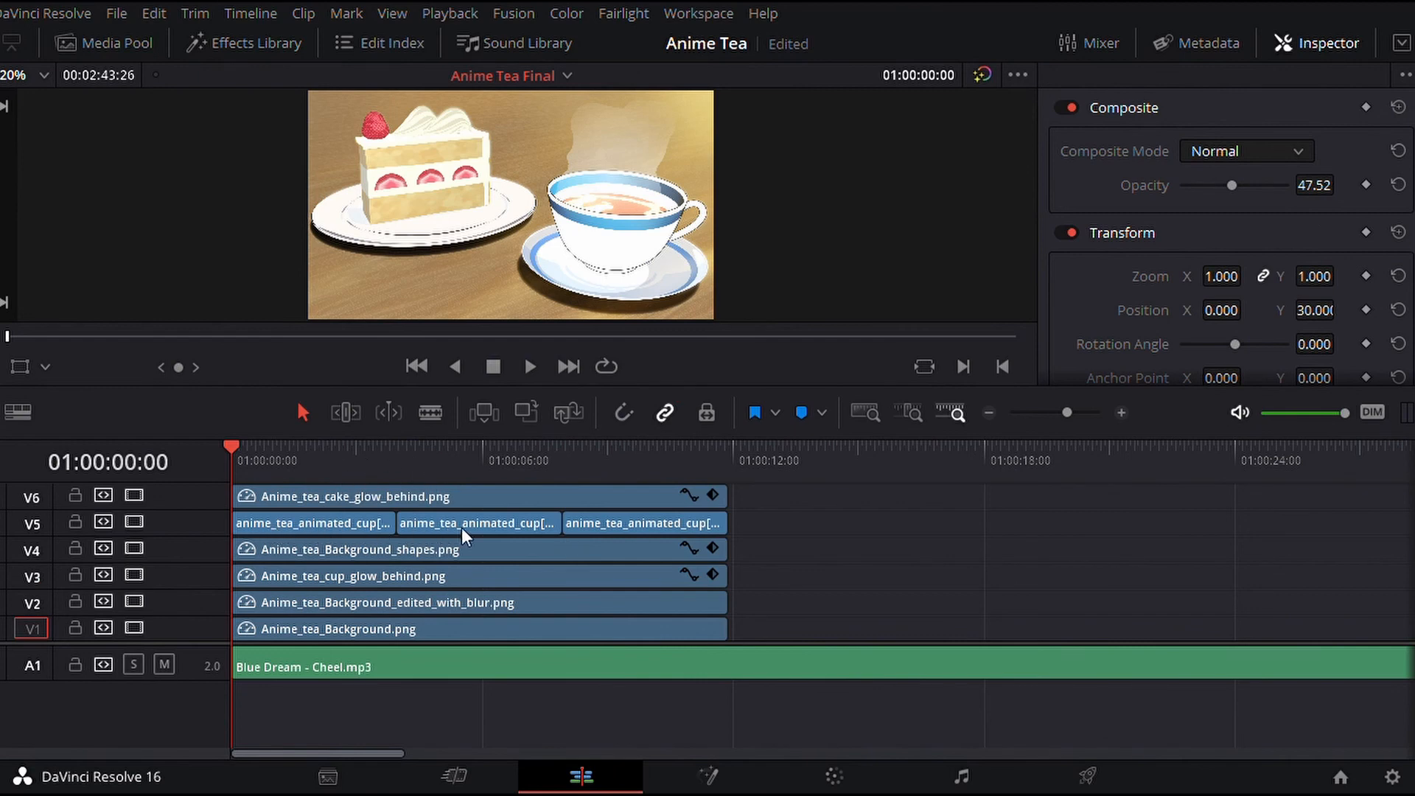
left_click(451, 462)
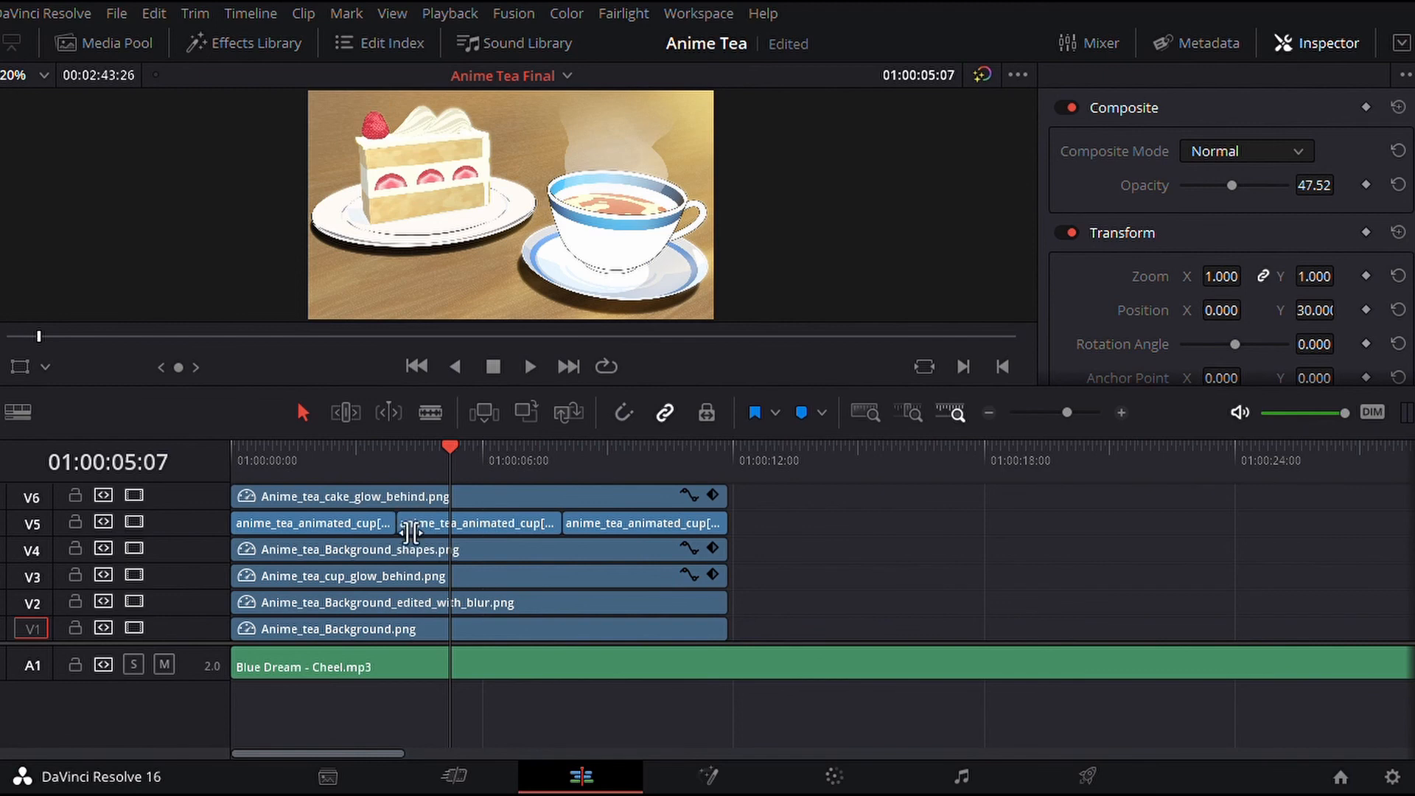
left_click(343, 455)
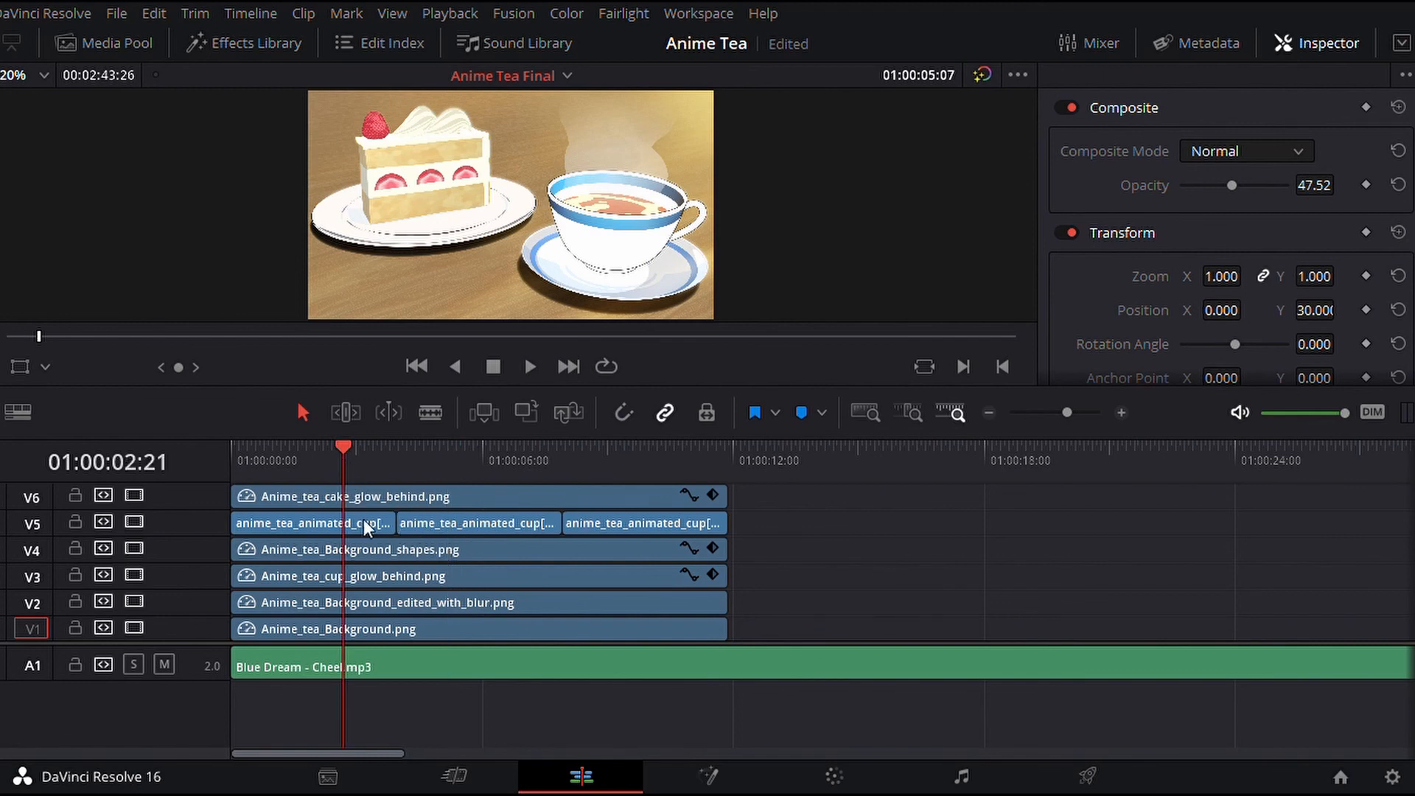
left_click(365, 524)
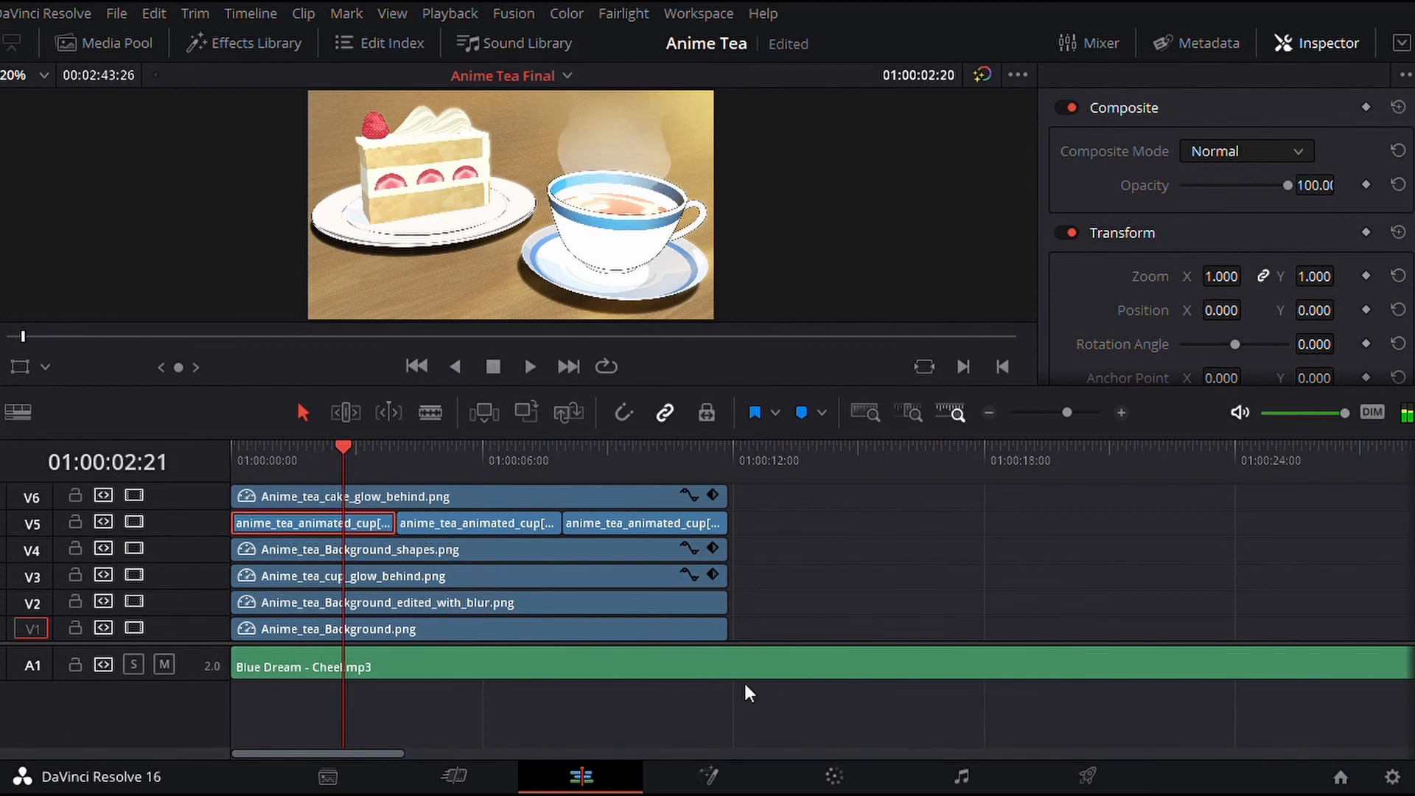
- On the Color page, apply the first teacup clip's grade to clips 12 and 13 on V5 and check their nodes
left_click(835, 780)
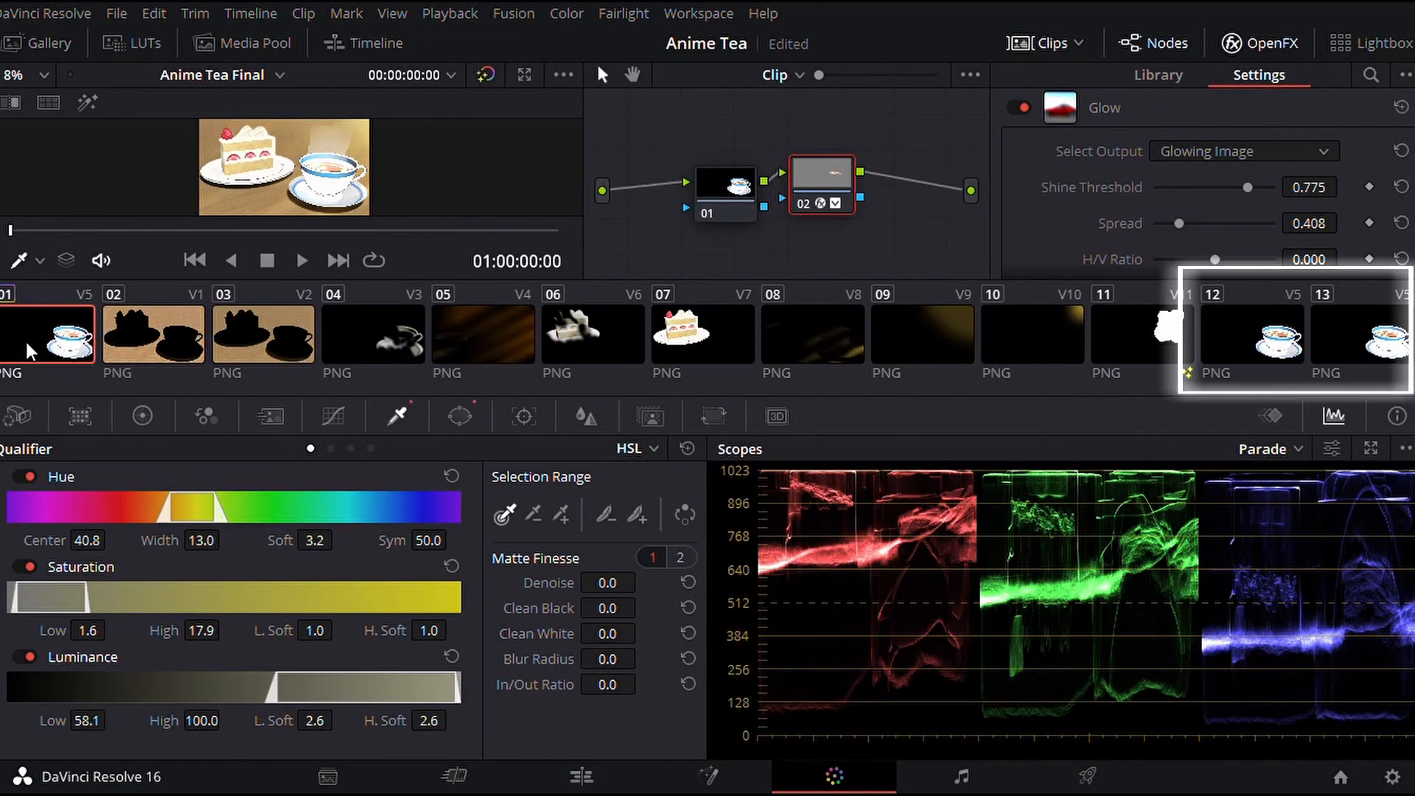
left_click(1249, 324)
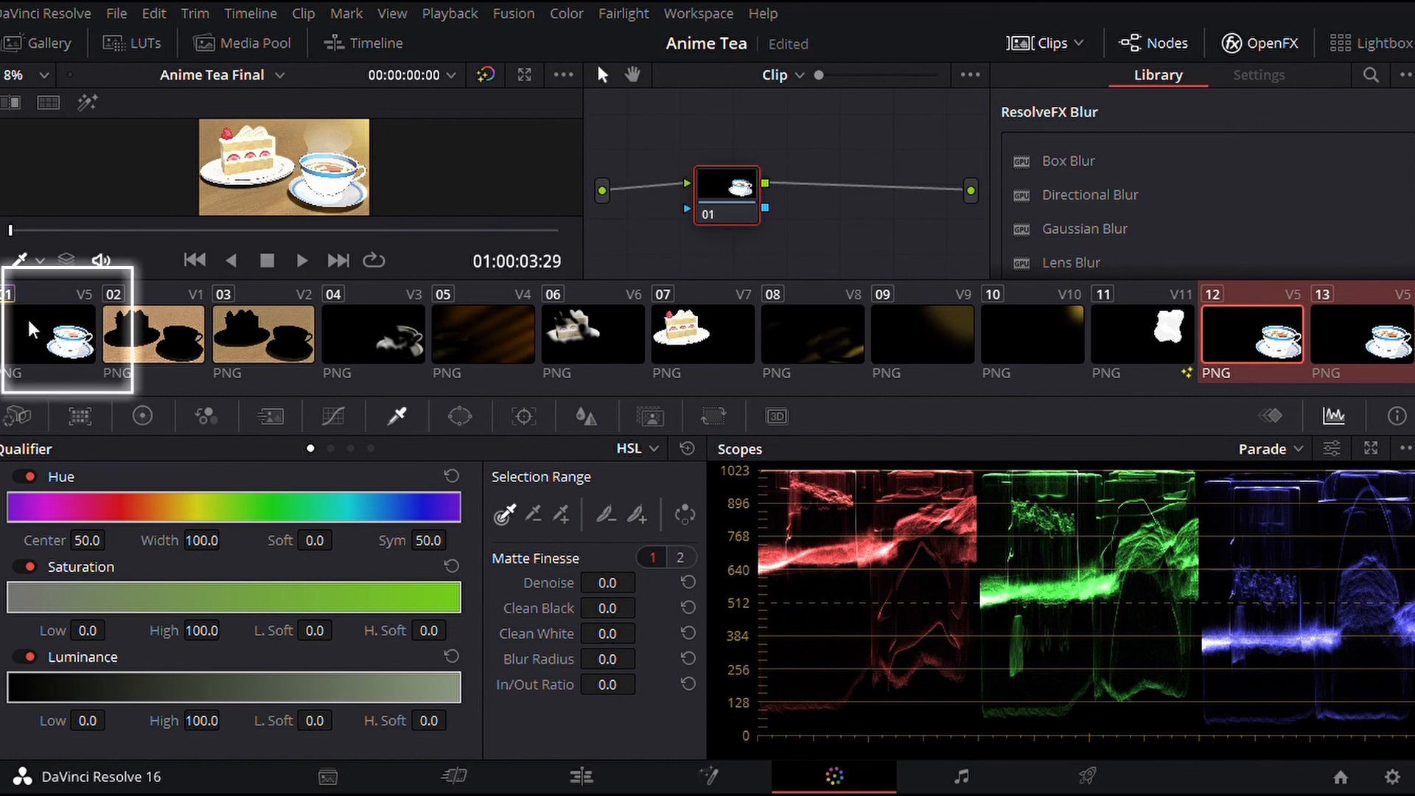
right_click(60, 349)
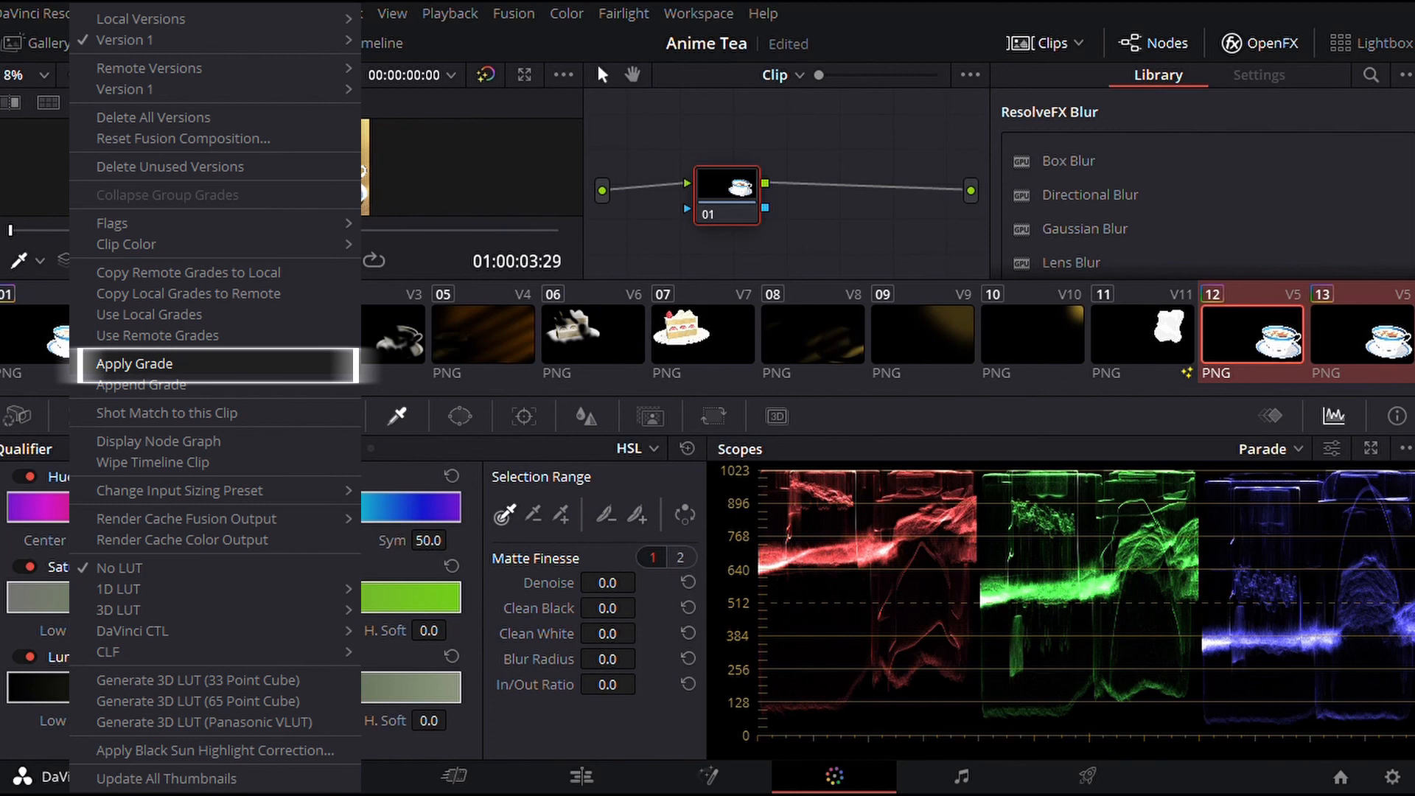
left_click(134, 363)
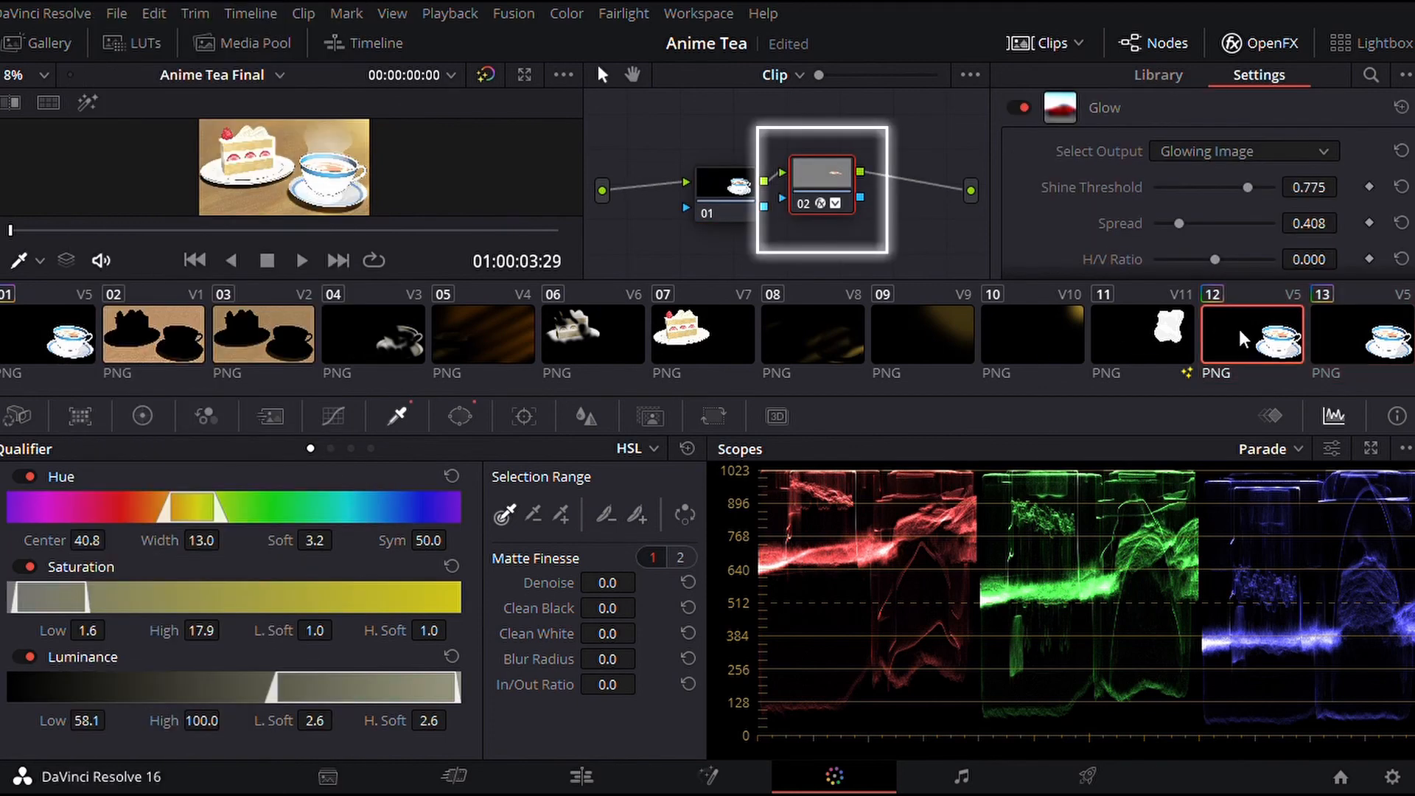
left_click(1344, 329)
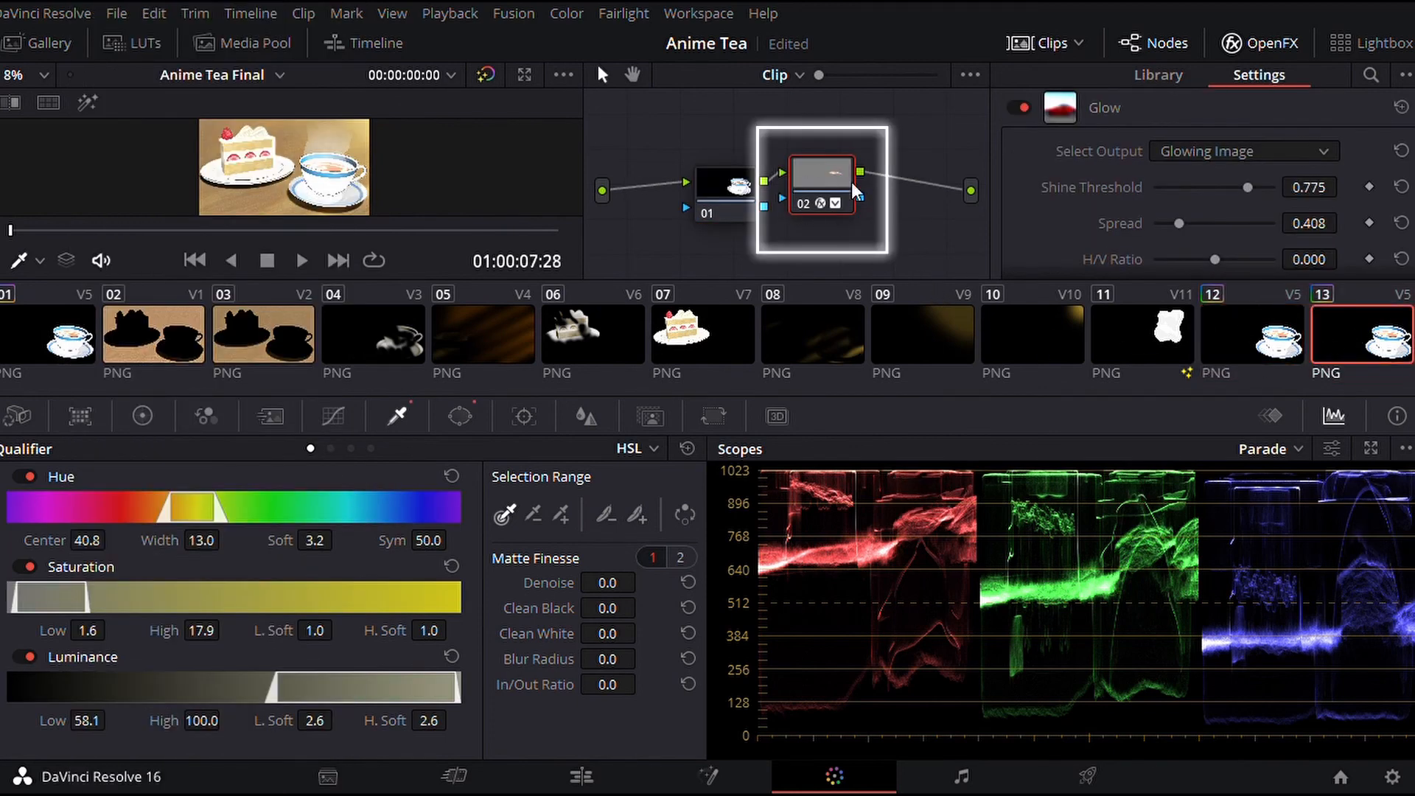
- Review the tea glow across the three teacup clips at several points of the Edit page timeline
left_click(582, 776)
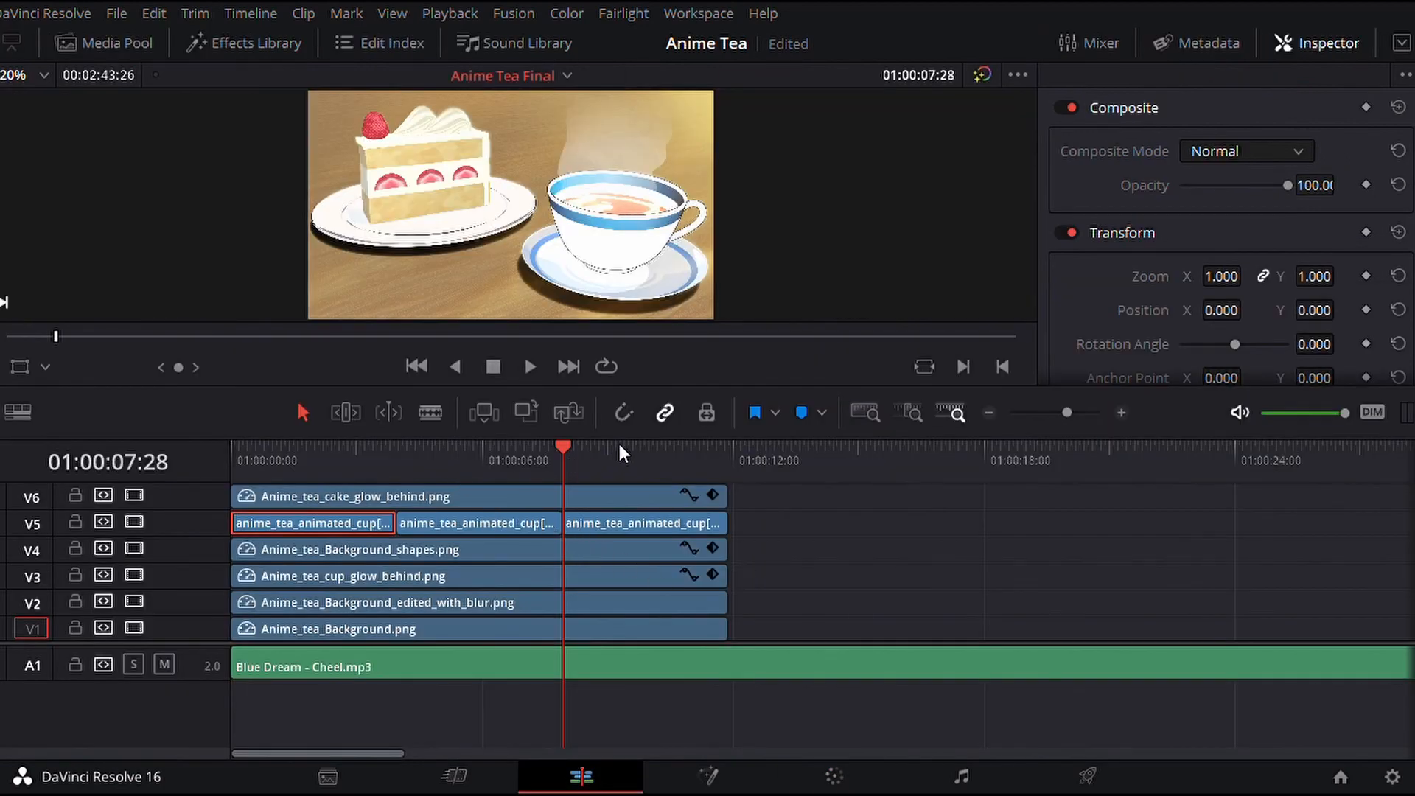
left_click(608, 447)
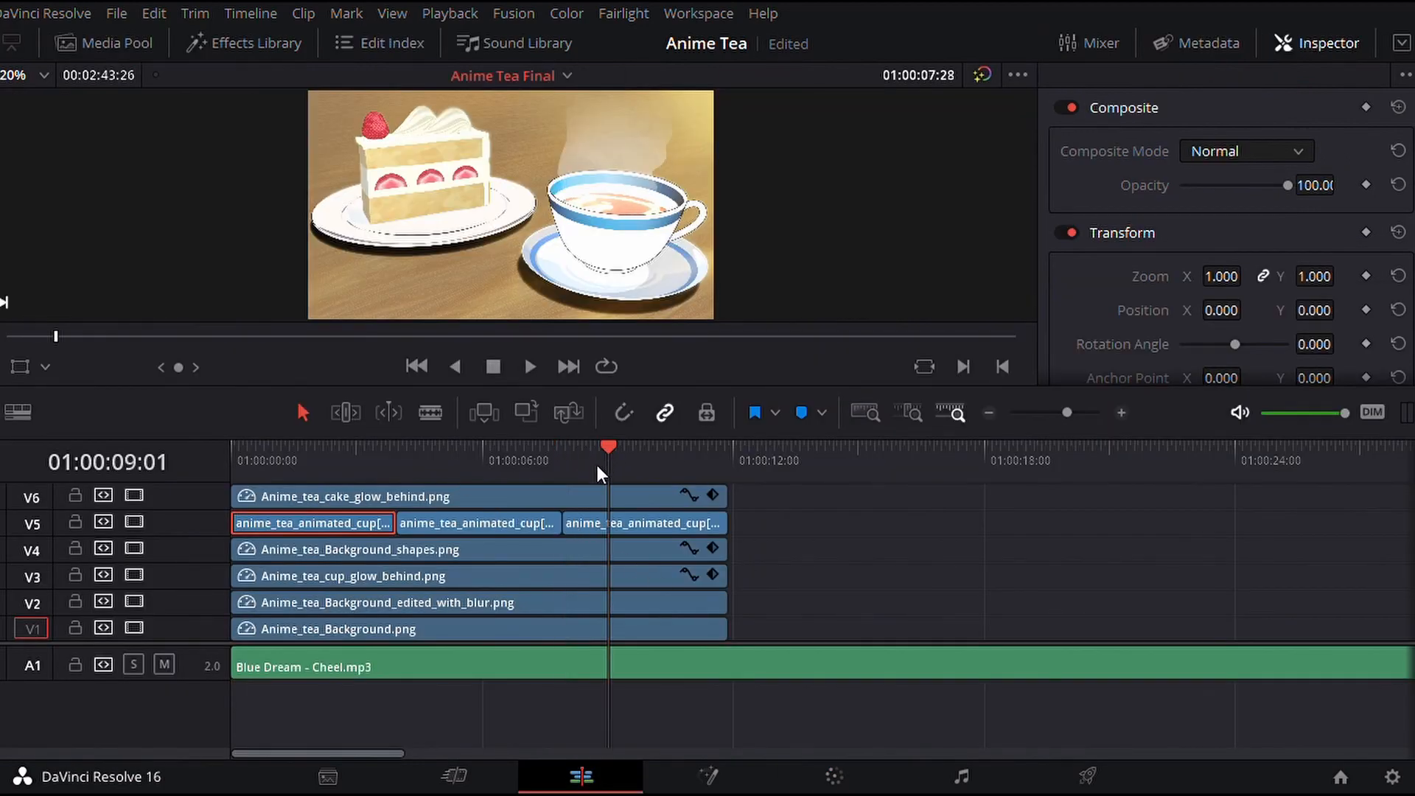
left_click(481, 496)
left_click(467, 461)
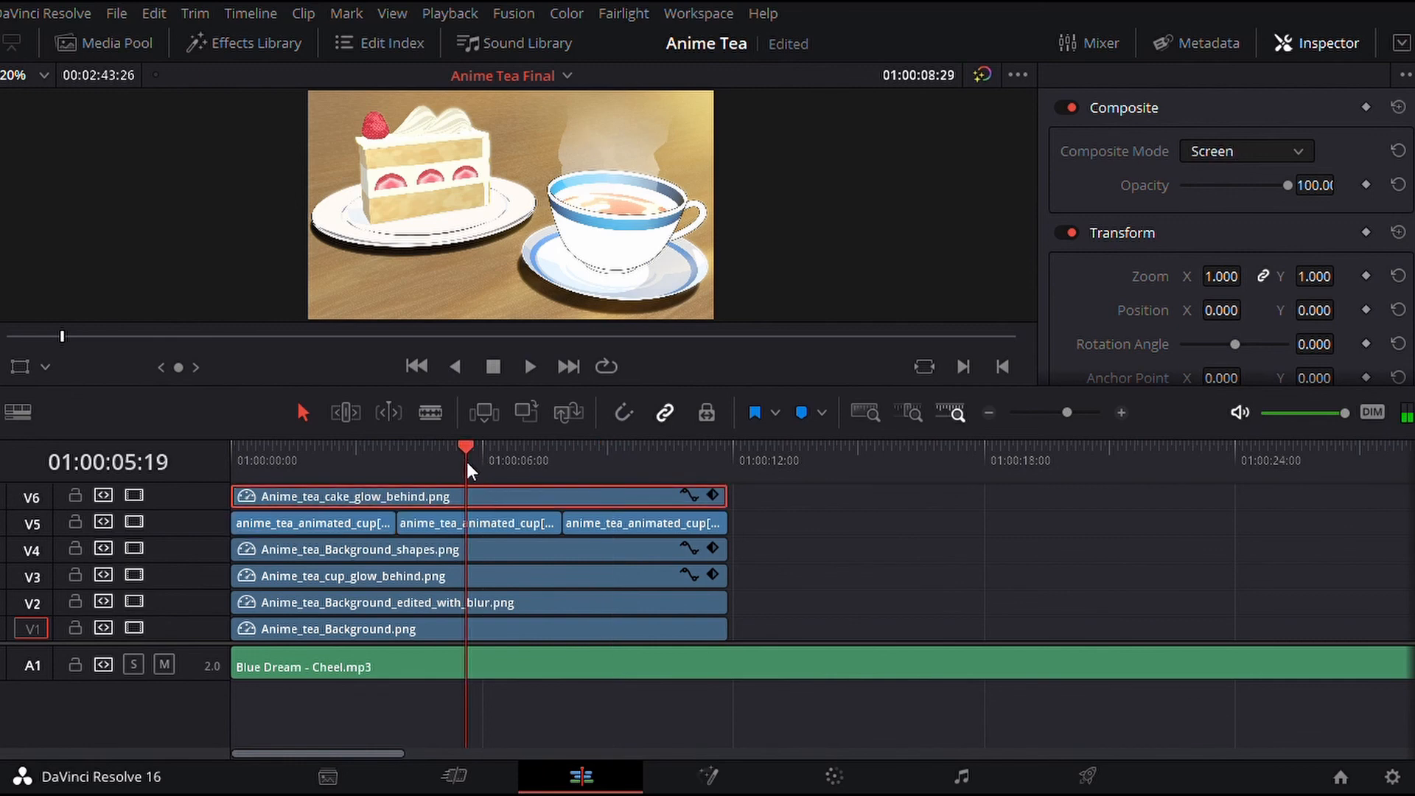
left_click_drag(335, 462, 325, 492)
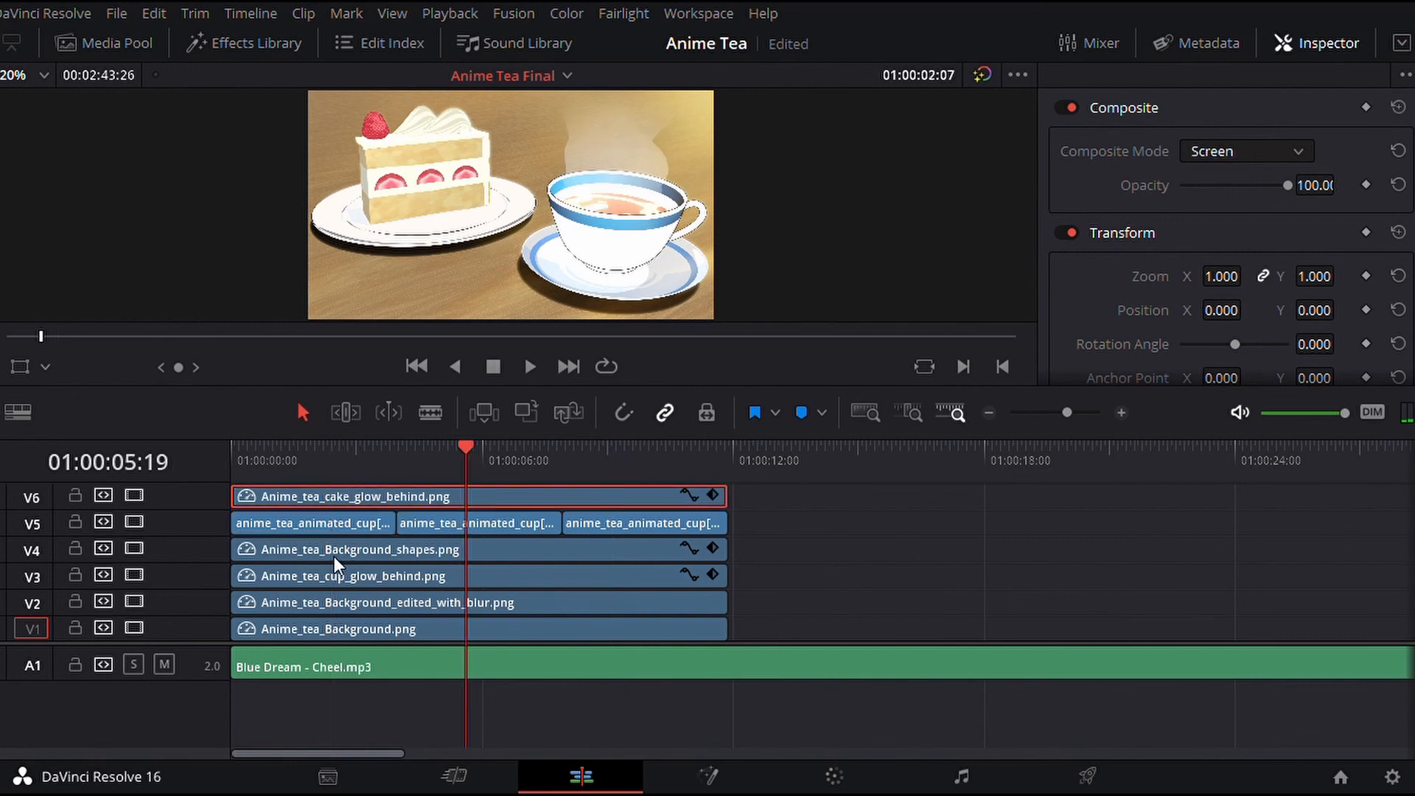